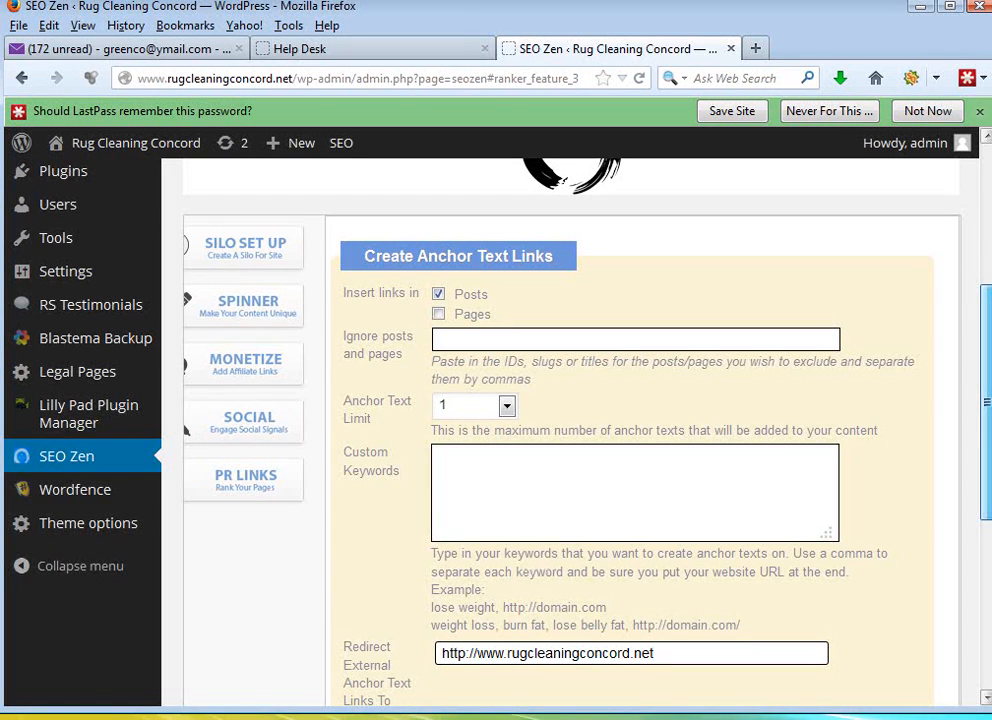
- Open SEO Zen's Monetize settings, choose an Anchor Text Limit of 1, and start editing the Custom Keywords field
click(73, 463)
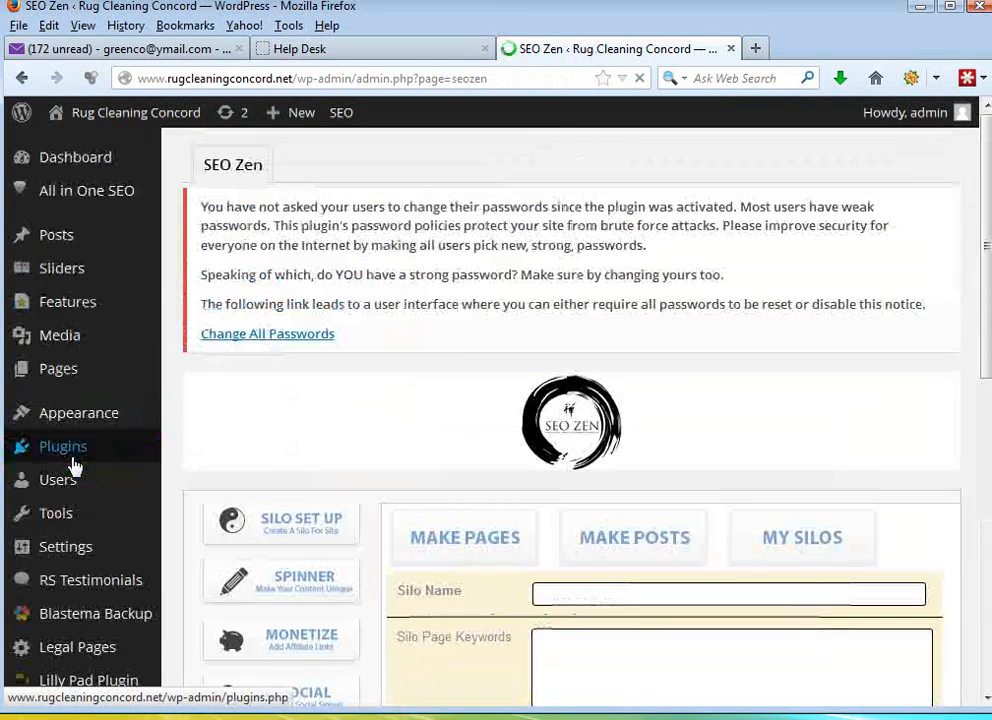
scroll(268, 333, down, 2)
drag(986, 235, 984, 328)
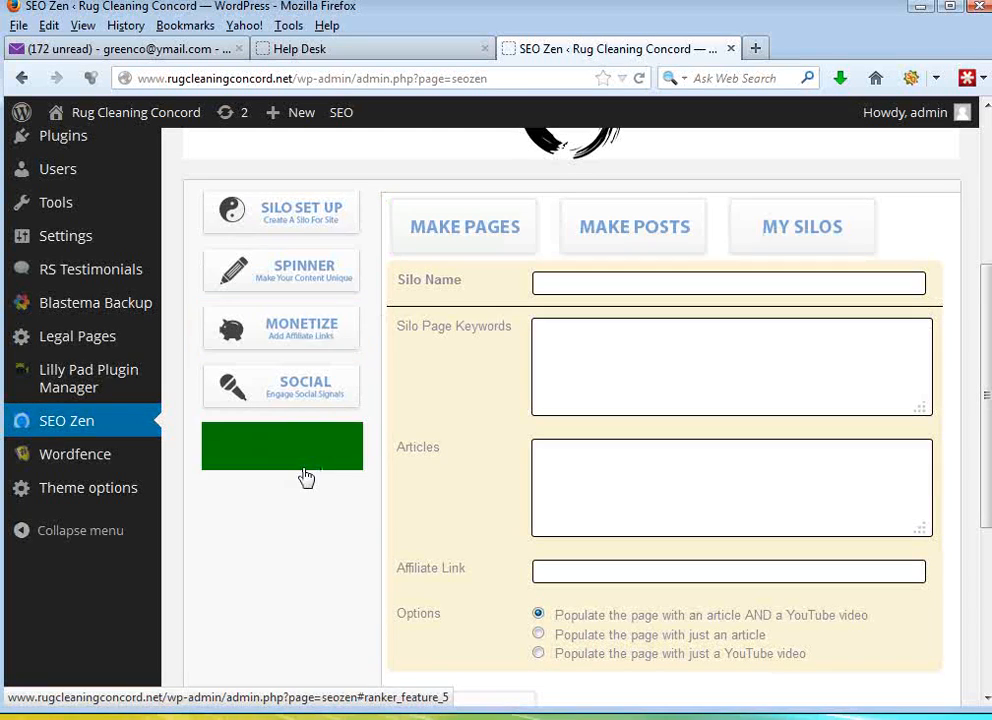
click(310, 345)
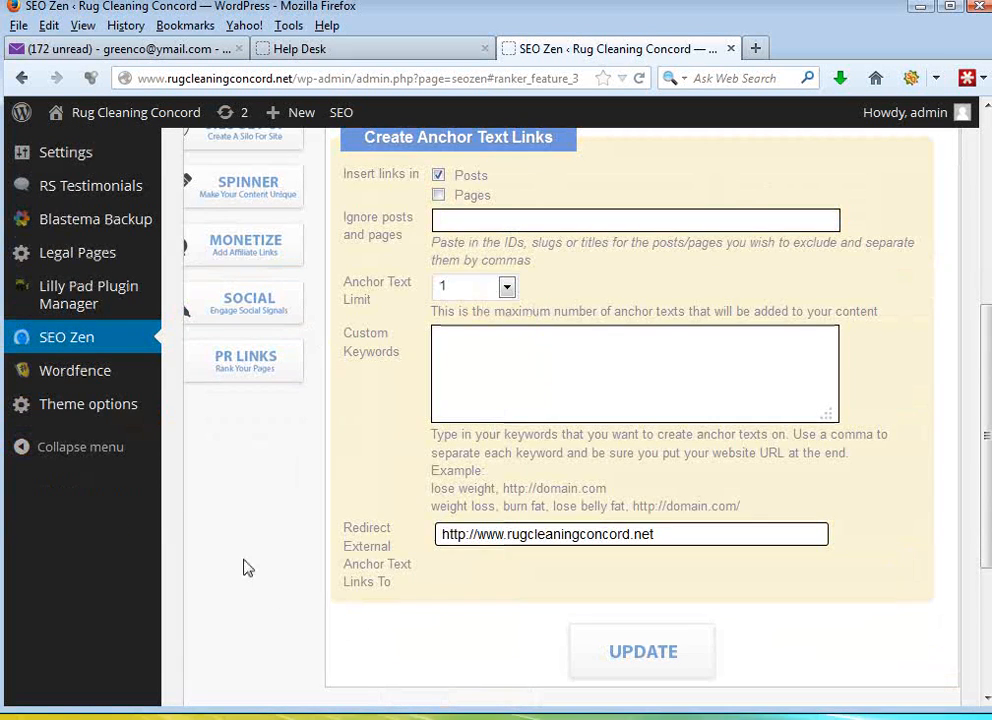
scroll(981, 381, up, 2)
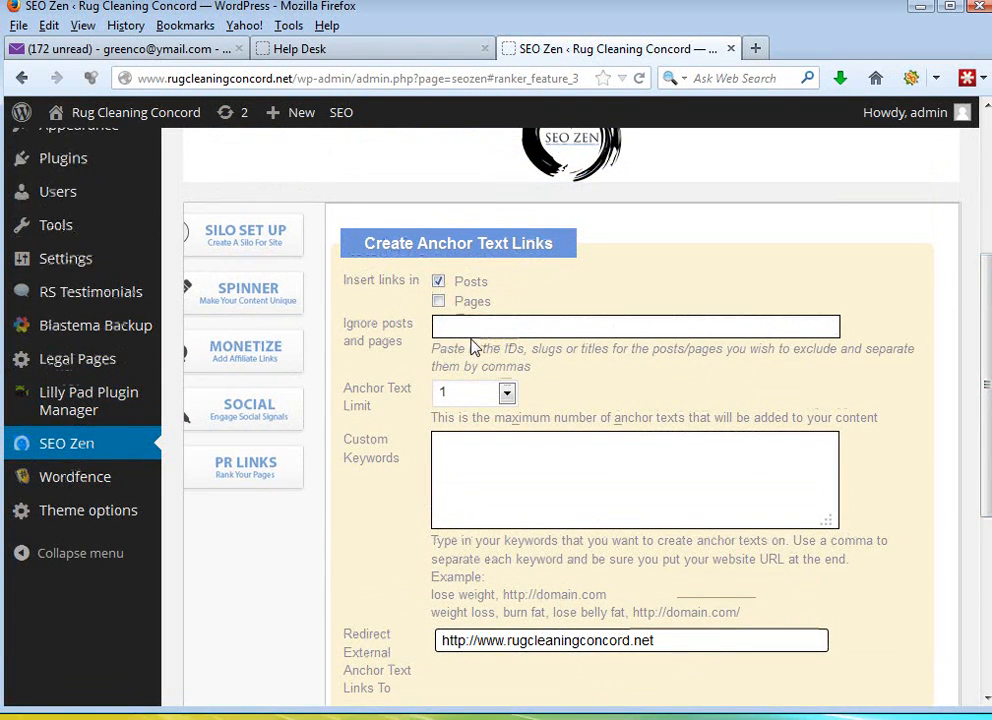
click(507, 394)
click(475, 432)
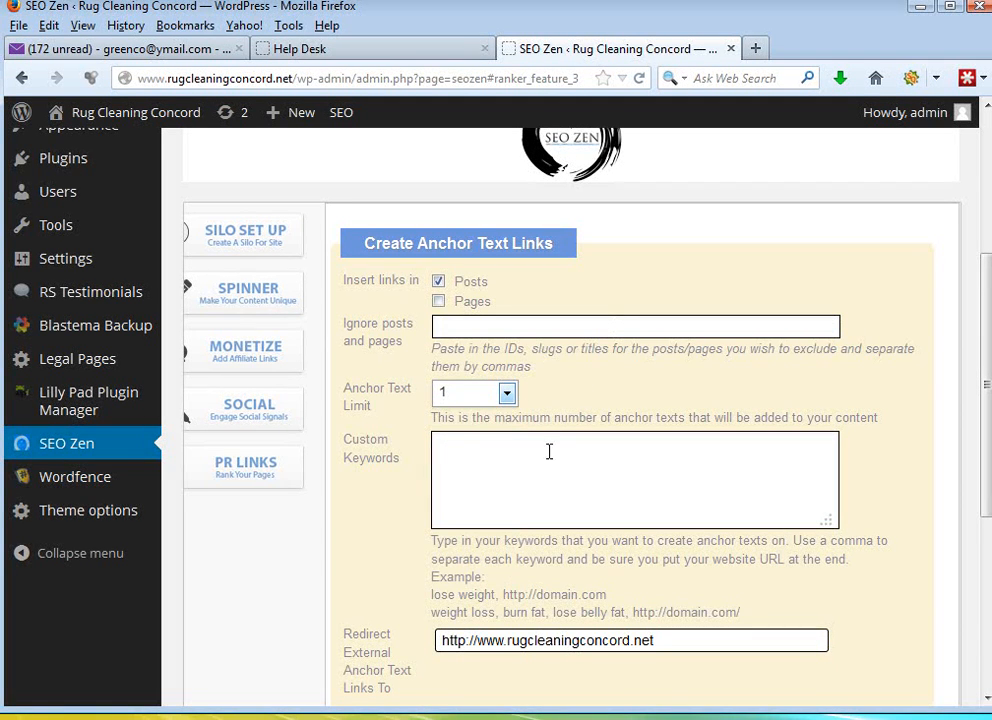
click(451, 448)
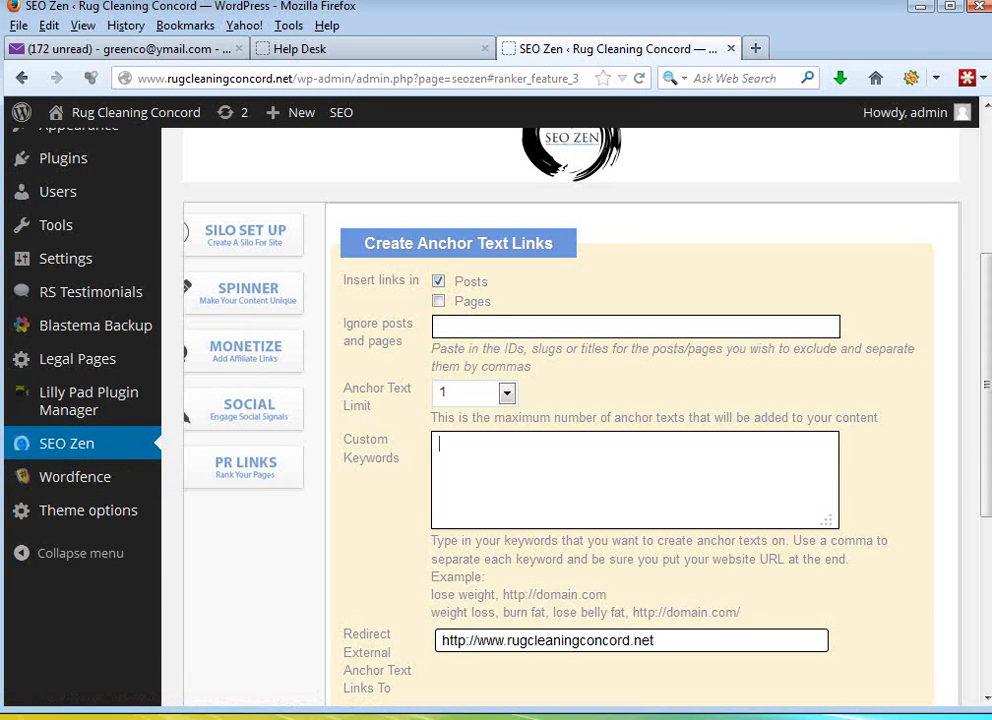
- Browse the shared pay-per-call Dropbox folder to SEO > Rug Cleaning to locate the RSS Feeds text file
double_click(2, 610)
double_click(590, 292)
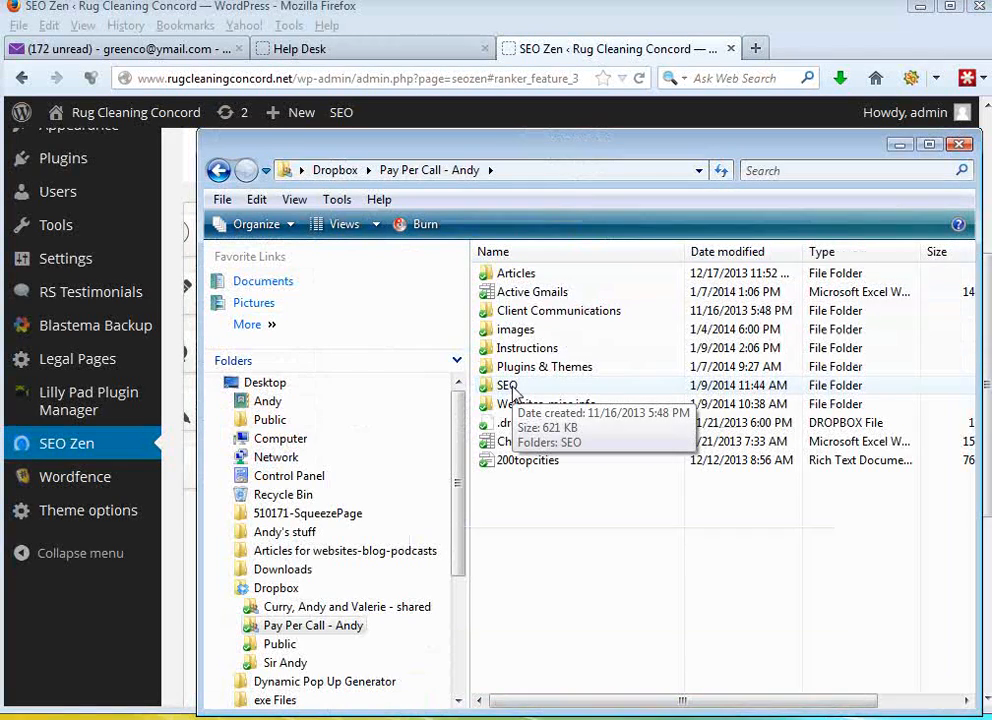
double_click(512, 386)
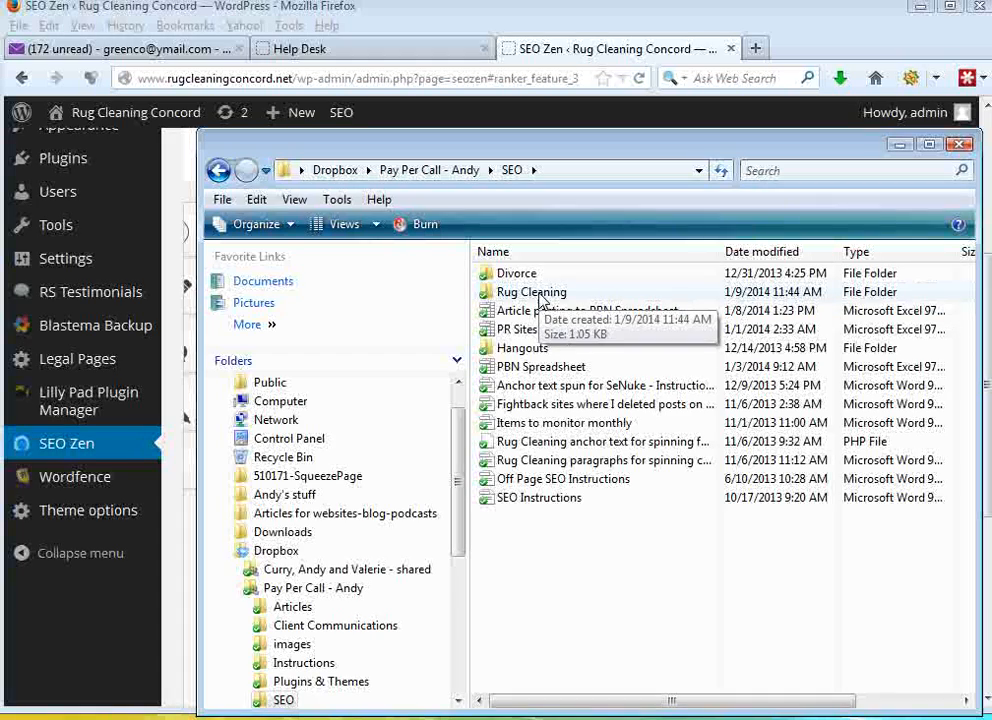
double_click(540, 295)
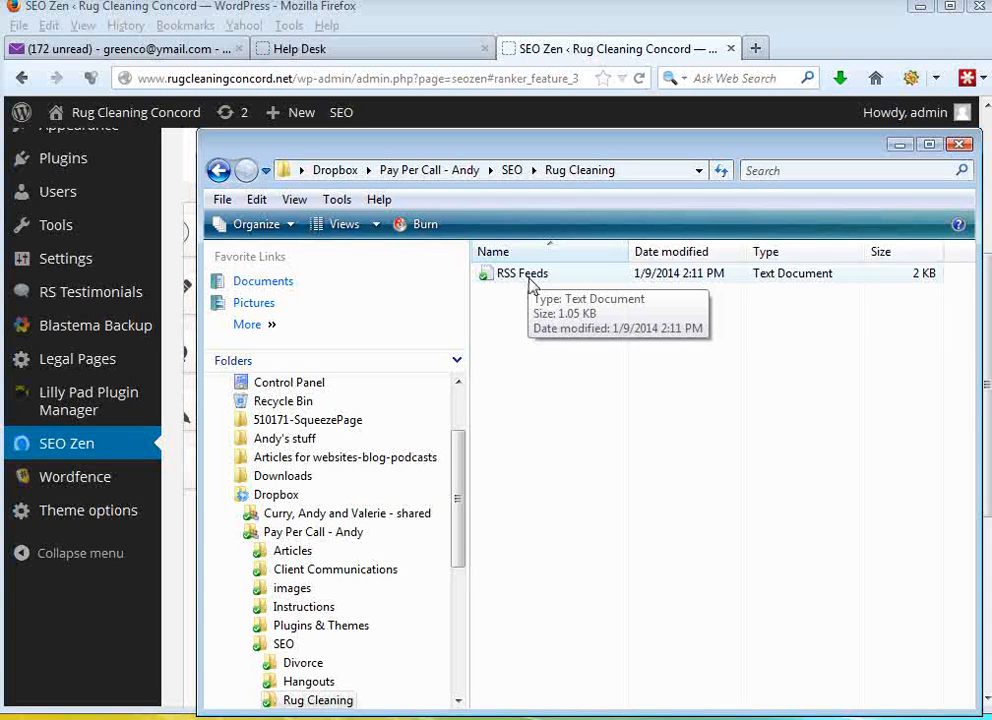
click(899, 145)
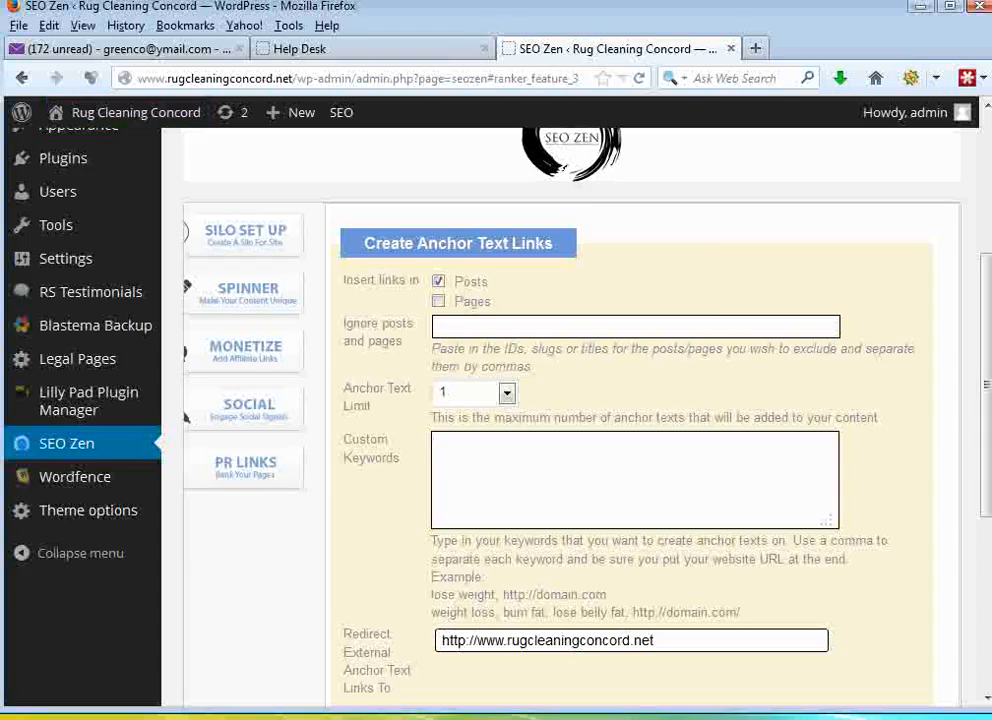
- Bring up the RSS Feeds notes in Notepad and compare the carpet cleaning keyword line with the Custom Keywords field
drag(576, 104, 773, 80)
drag(891, 344, 898, 289)
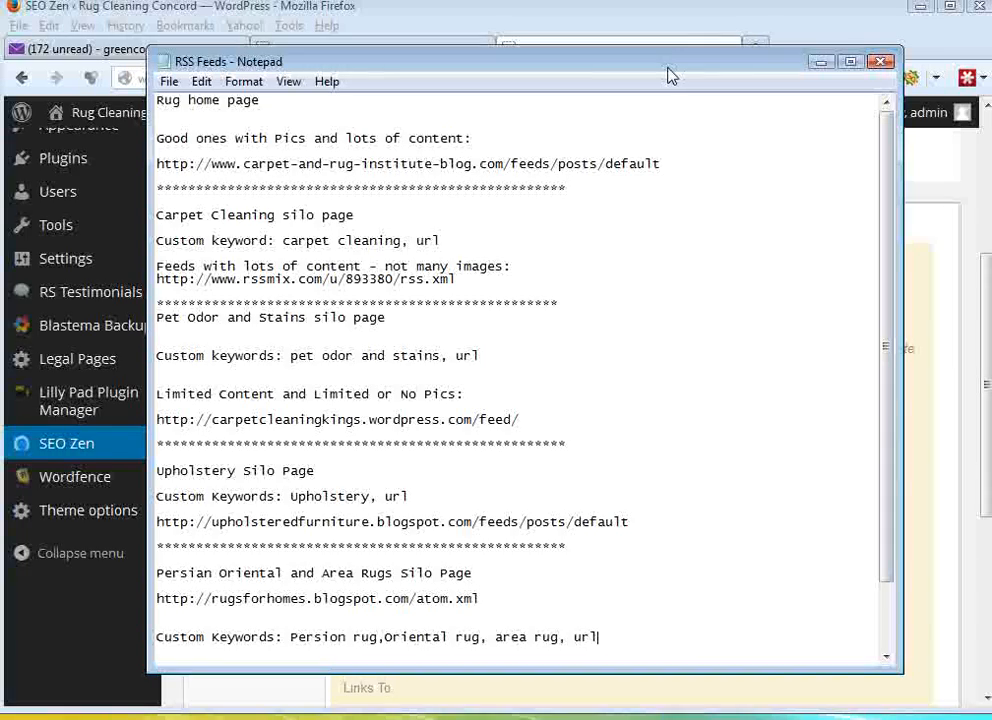
drag(670, 76, 689, 99)
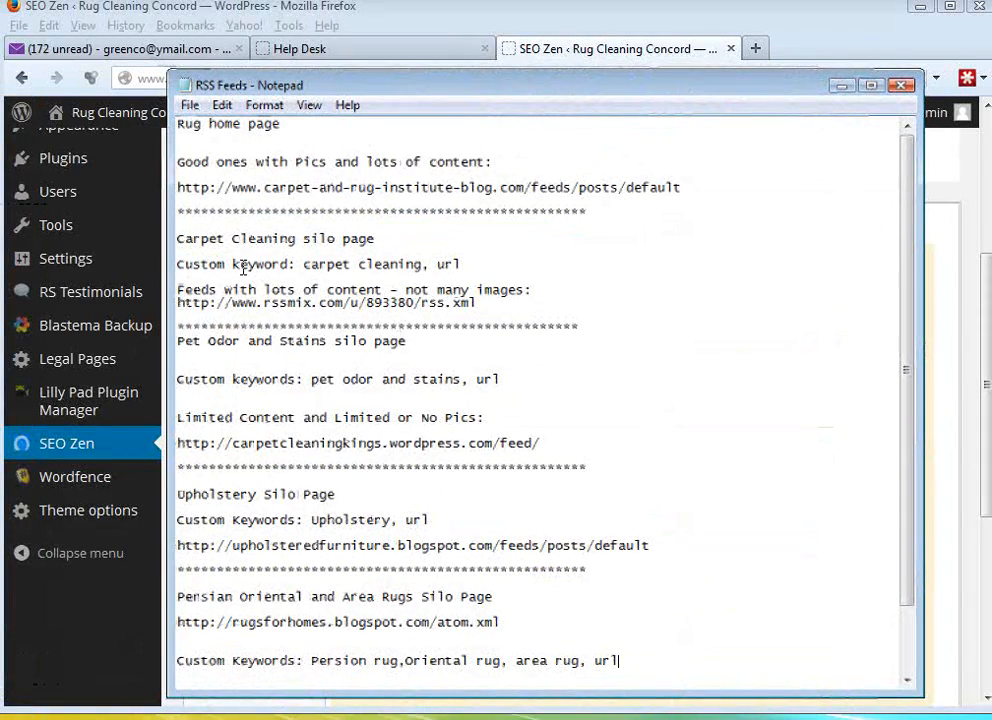
drag(265, 264, 198, 266)
drag(447, 88, 0, 46)
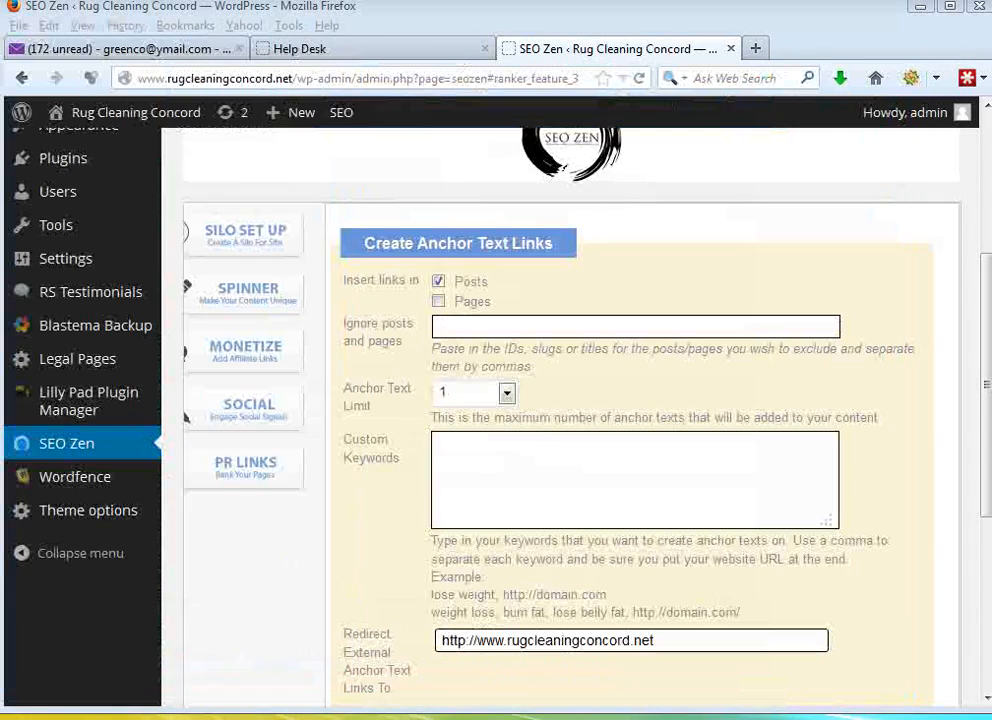
drag(352, 449, 395, 468)
- Copy "carpet cleaning, url" from the RSS Feeds notes into the Custom Keywords field of the anchor text form
drag(0, 50, 780, 121)
click(498, 295)
click(337, 295)
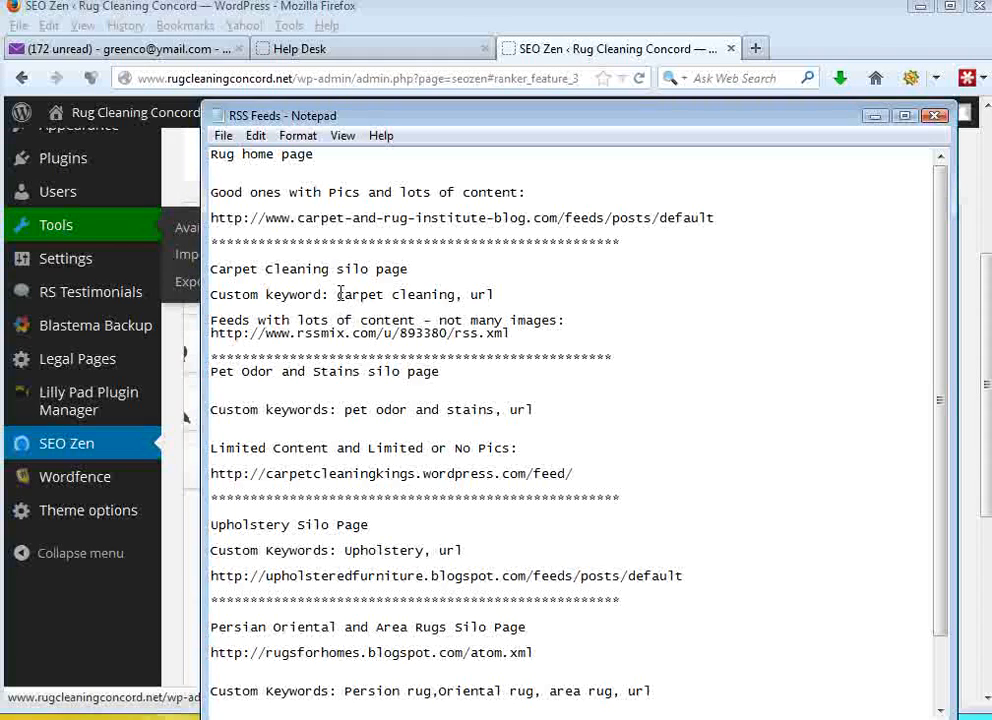
drag(337, 295, 514, 292)
right_click(476, 296)
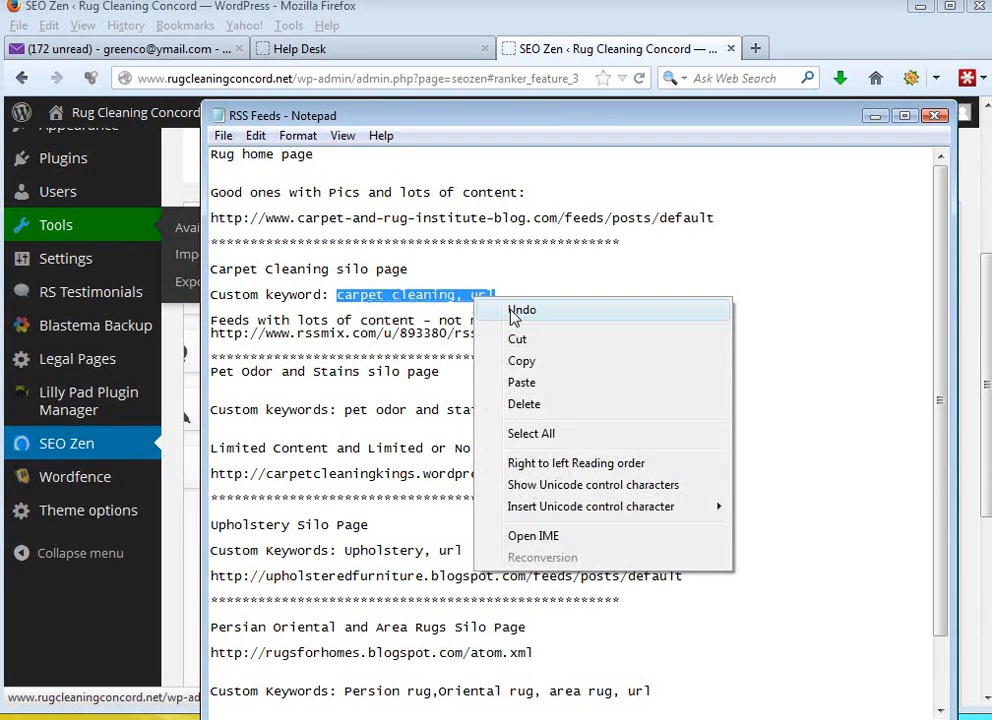
click(520, 364)
drag(596, 119, 0, 146)
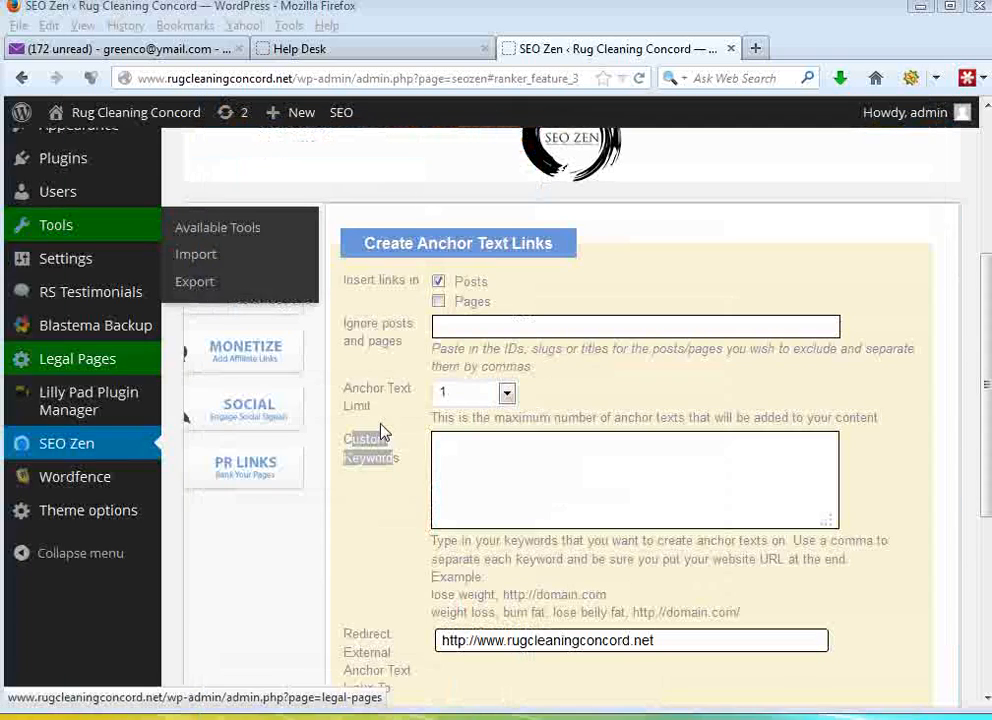
click(487, 454)
key(ctrl+v)
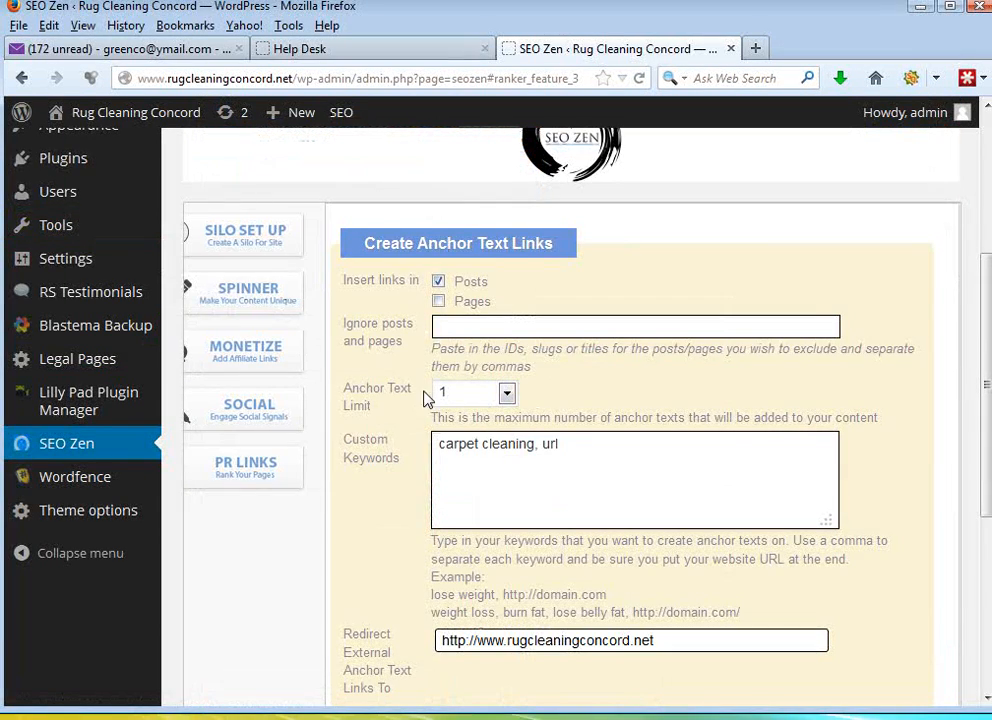
click(292, 78)
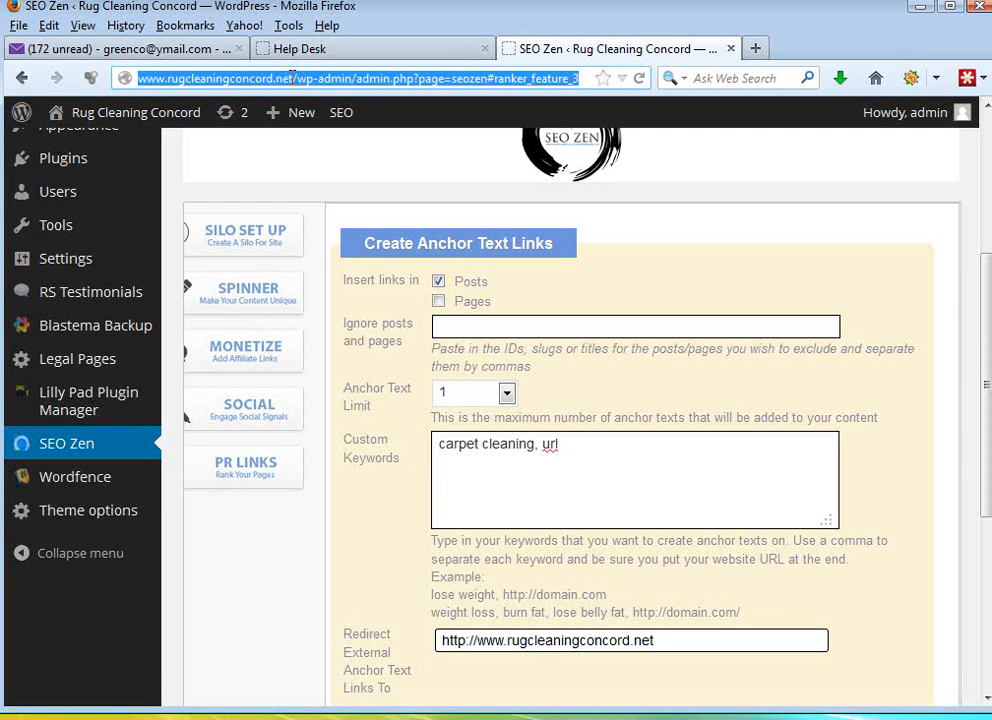
drag(292, 78, 137, 78)
right_click(177, 78)
click(247, 146)
click(756, 50)
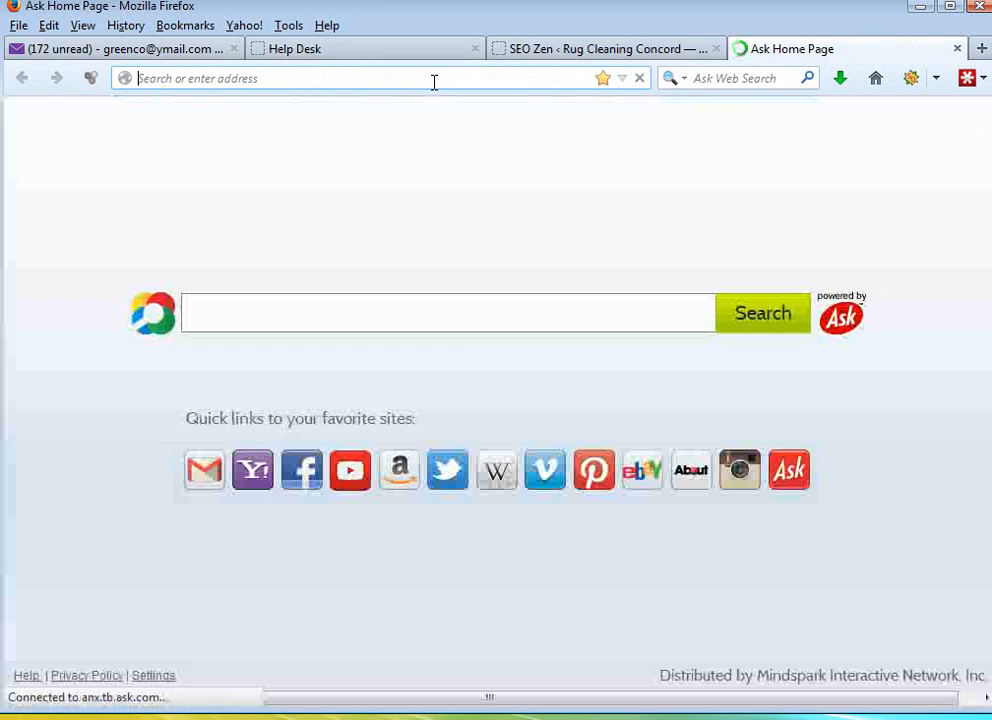
key(ctrl+v)
key(Return)
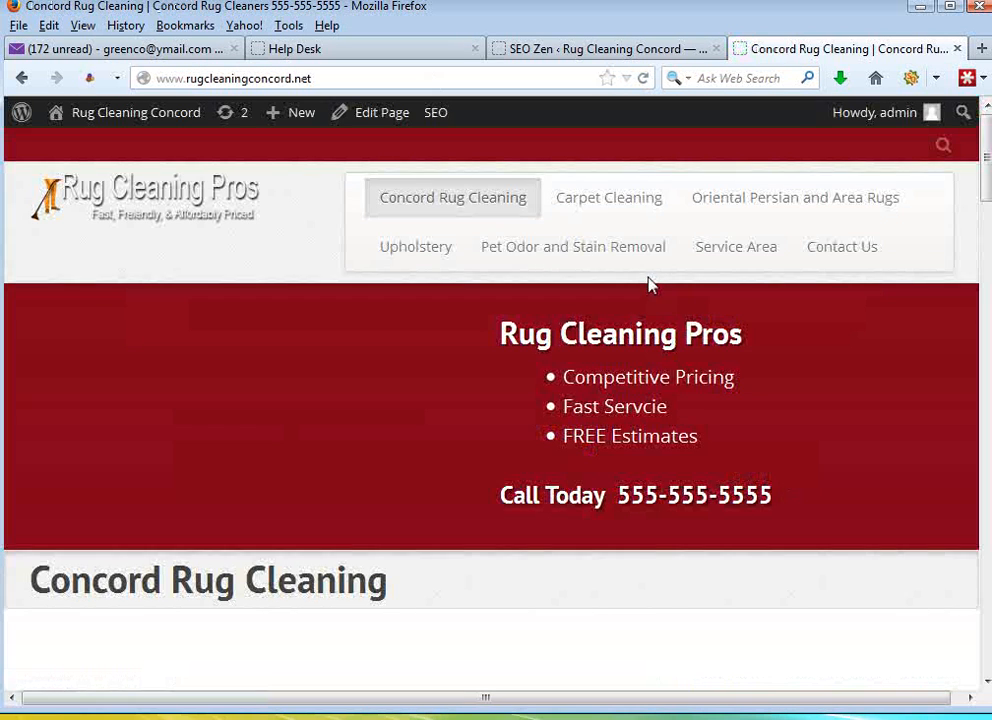
click(618, 212)
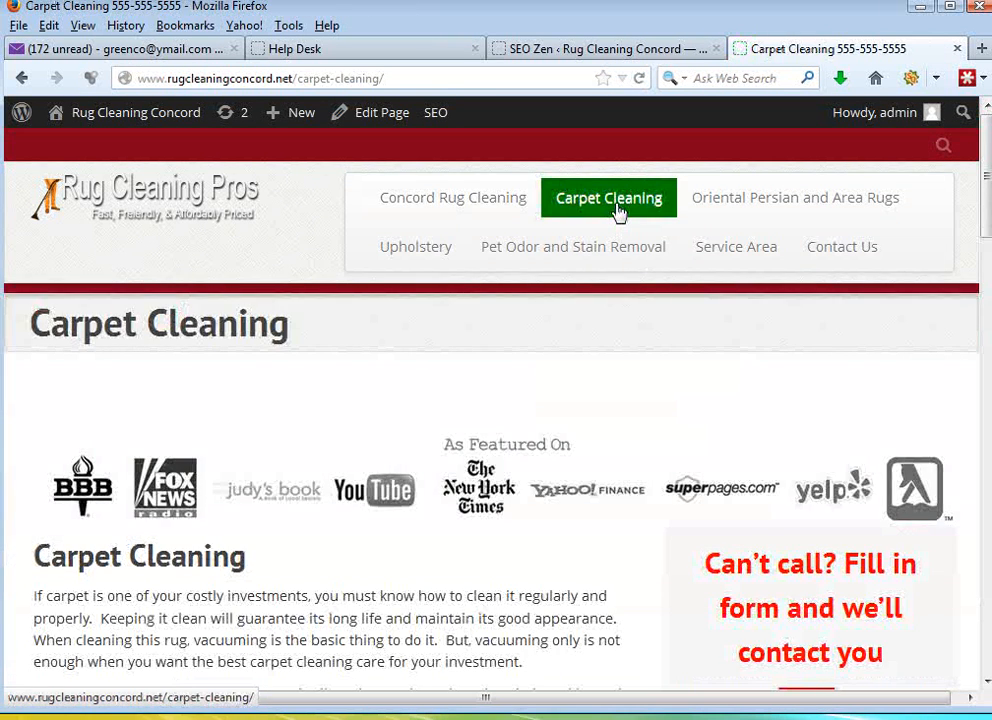
drag(393, 77, 127, 79)
right_click(166, 86)
click(218, 148)
click(579, 50)
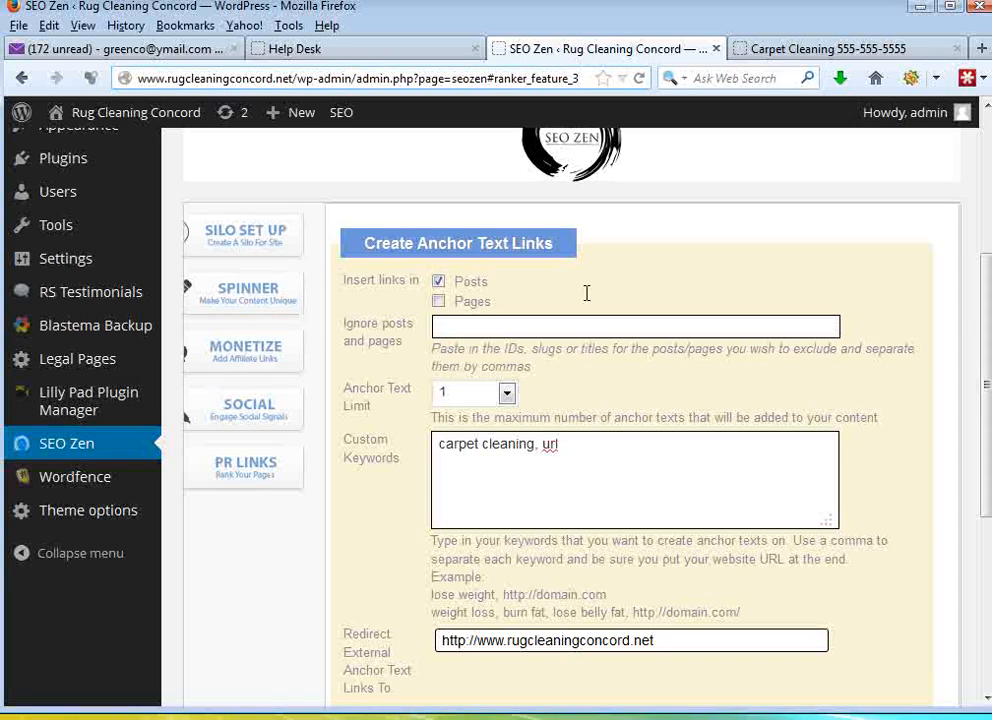
click(565, 451)
key(ctrl+v)
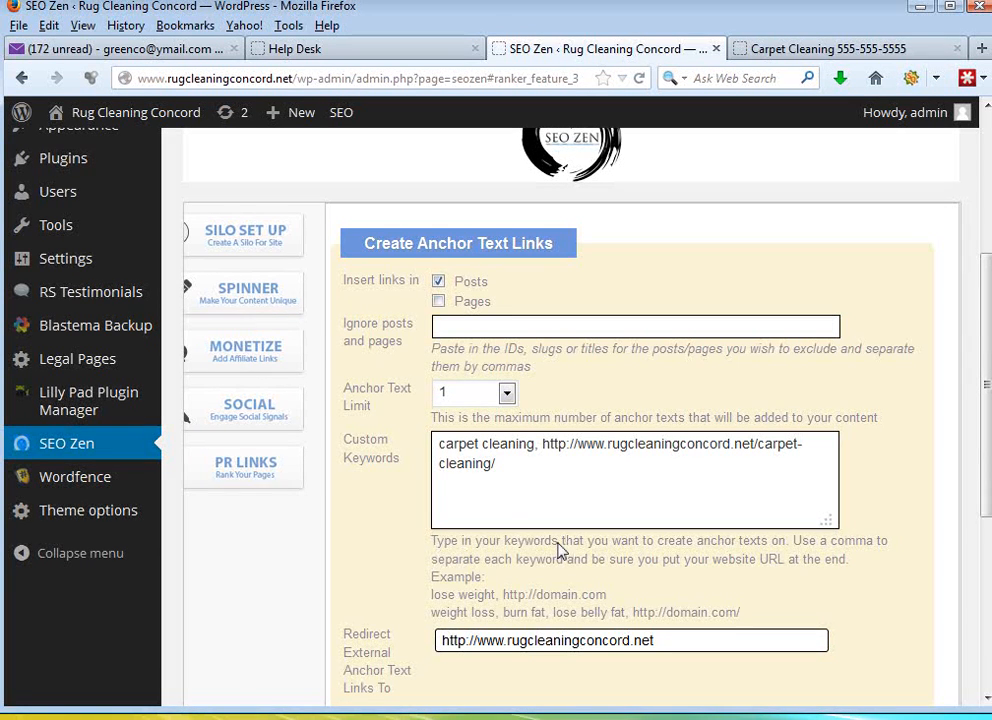
- Review the Custom Keywords instructions on comma separation and the carpet cleaning keyword in the entry
drag(437, 549, 615, 566)
click(615, 566)
click(507, 462)
drag(438, 447, 530, 445)
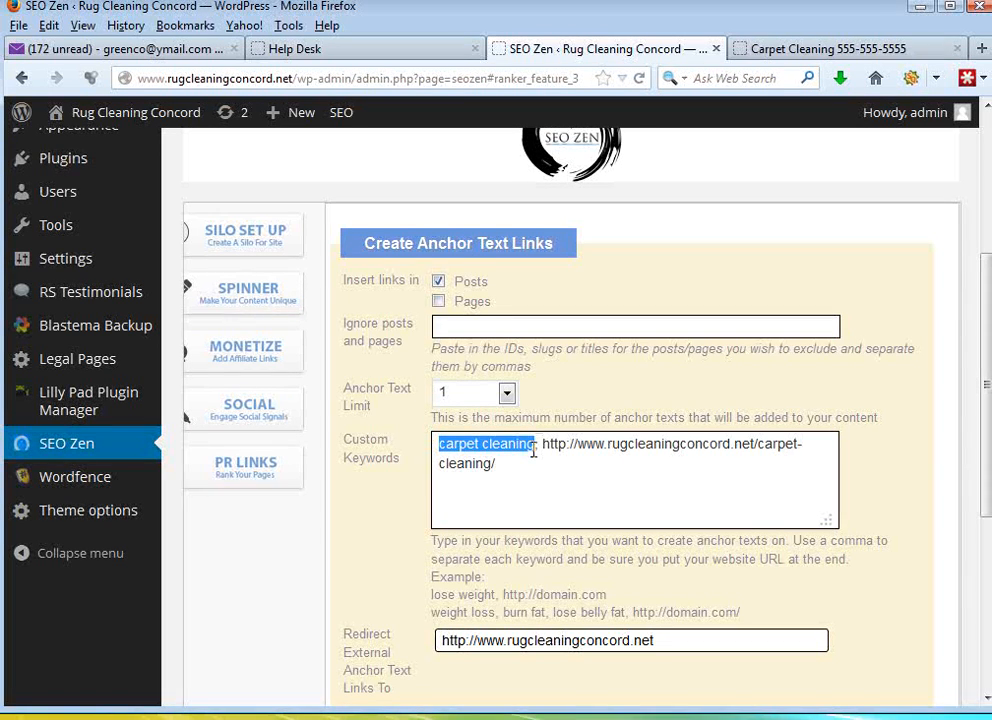
click(533, 451)
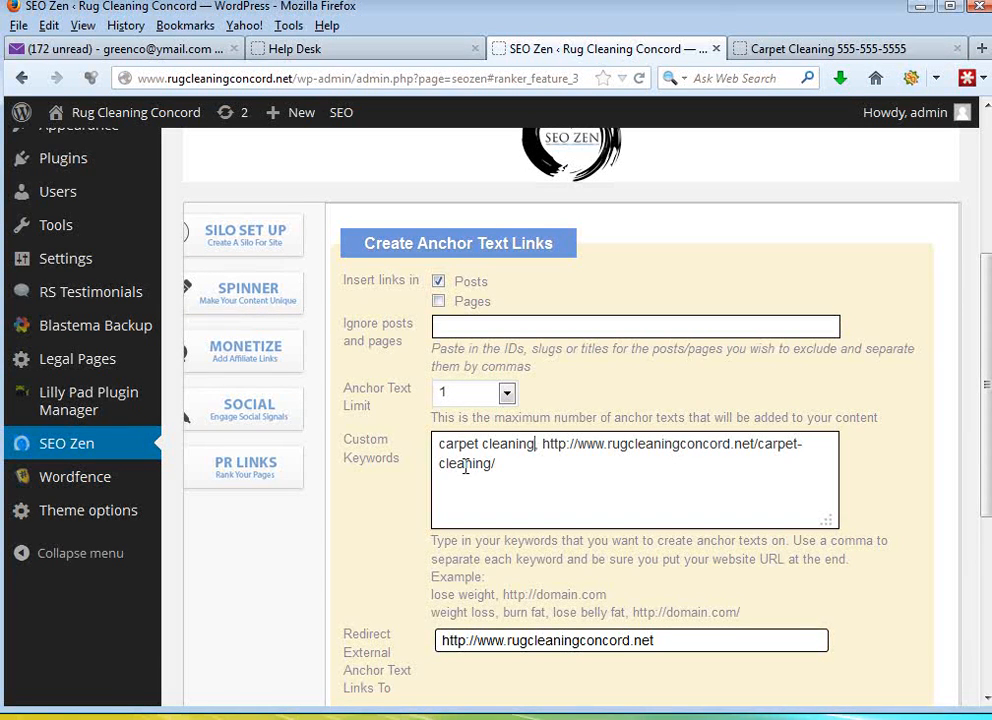
- Copy "pet odor and stains, url" from the RSS Feeds notes onto a new line in Custom Keywords
key(Return)
drag(2, 105, 583, 73)
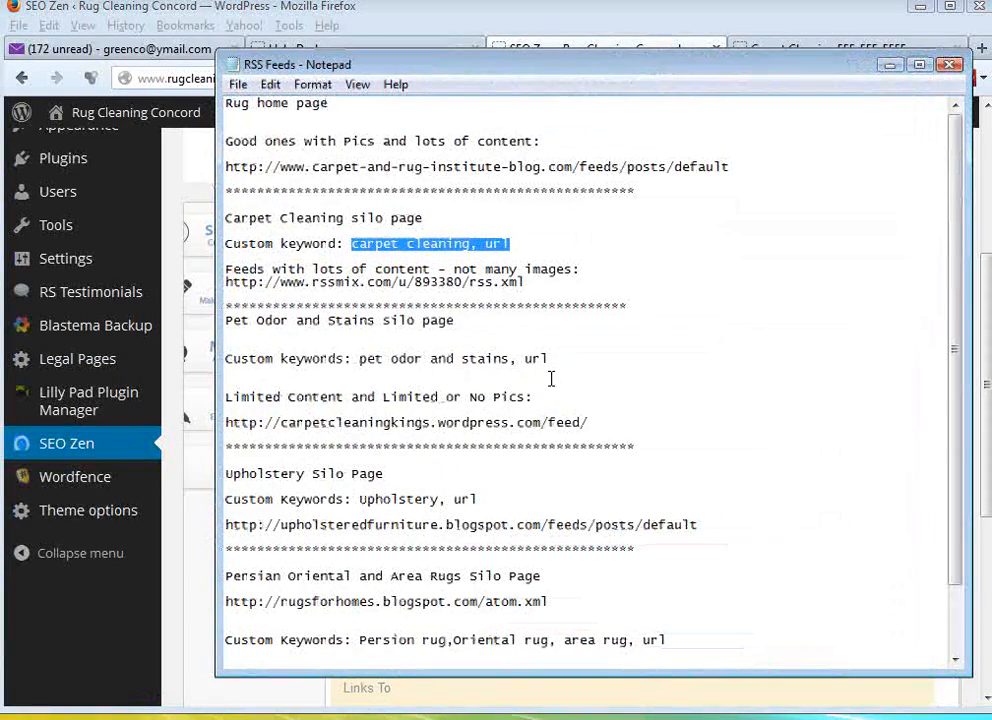
drag(549, 358, 362, 359)
right_click(361, 361)
click(454, 428)
drag(621, 73, 0, 135)
click(458, 480)
key(ctrl+v)
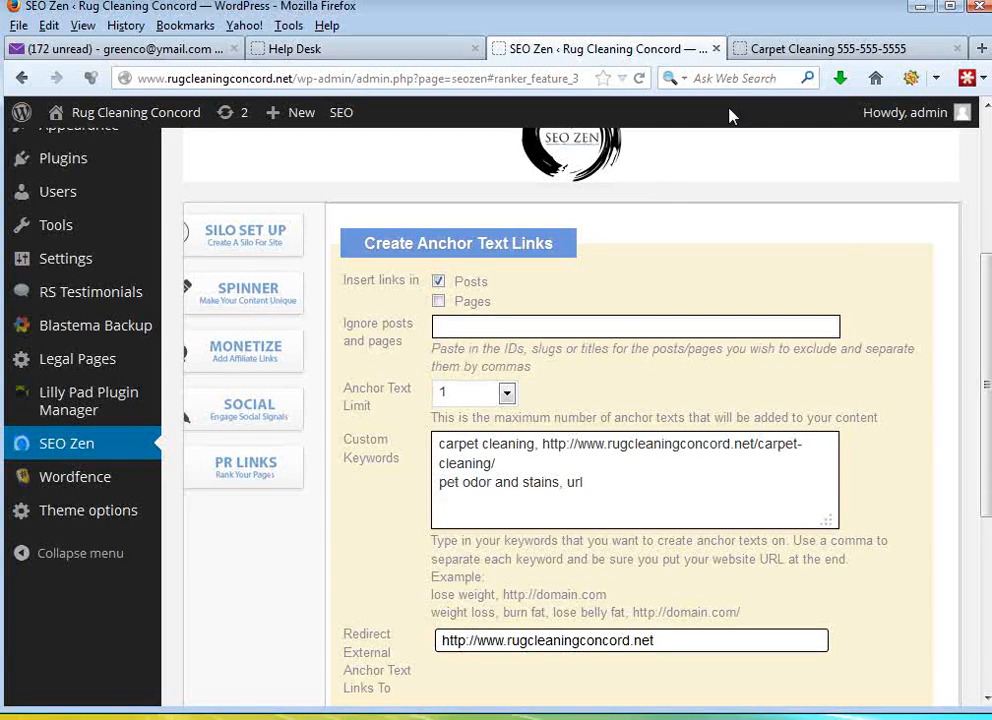
click(797, 46)
click(593, 257)
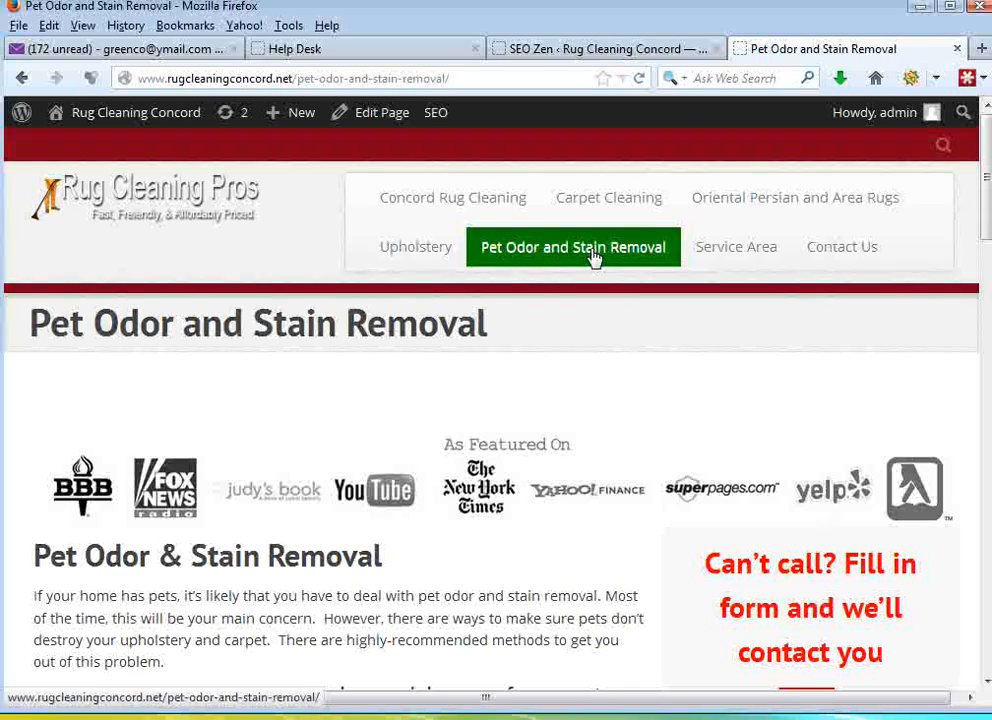
click(485, 78)
right_click(418, 82)
click(468, 148)
click(576, 46)
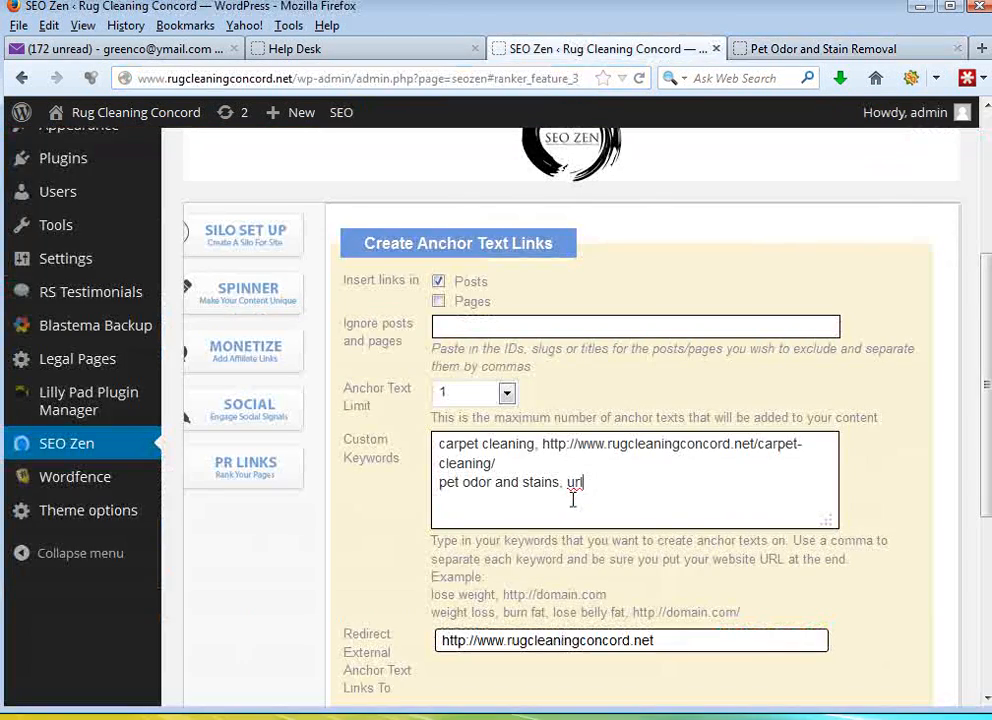
drag(587, 487, 562, 484)
key(BackSpace)
key(ctrl+v)
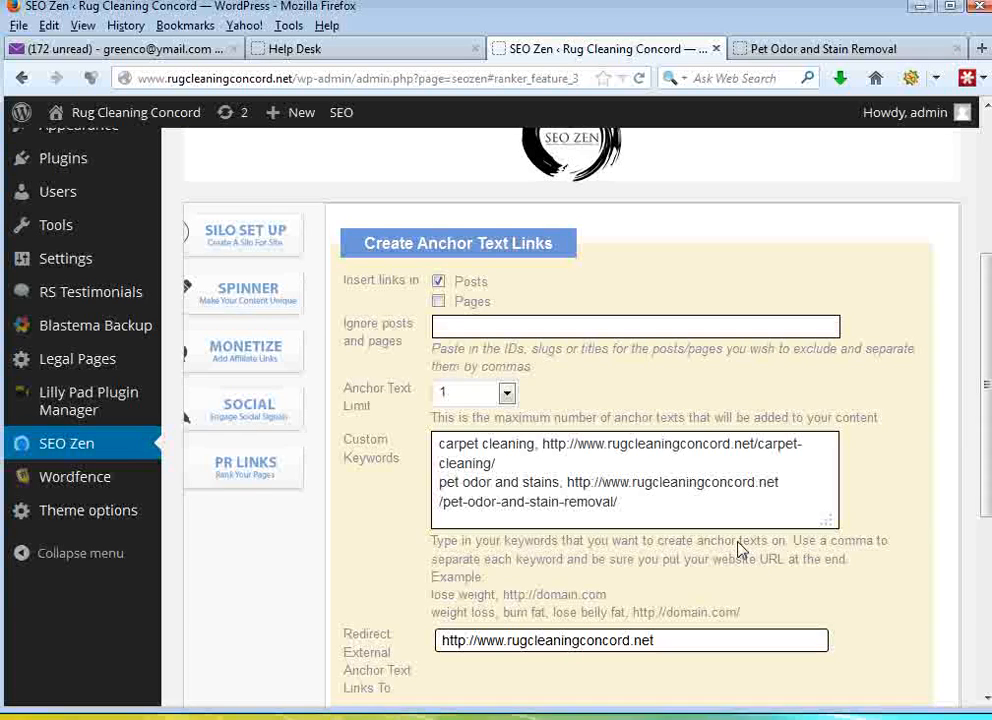
- Enlarge the Custom Keywords box and add "Upholstery, url" from the RSS Feeds notes on a new line
drag(829, 523, 828, 610)
scroll(863, 545, down, 2)
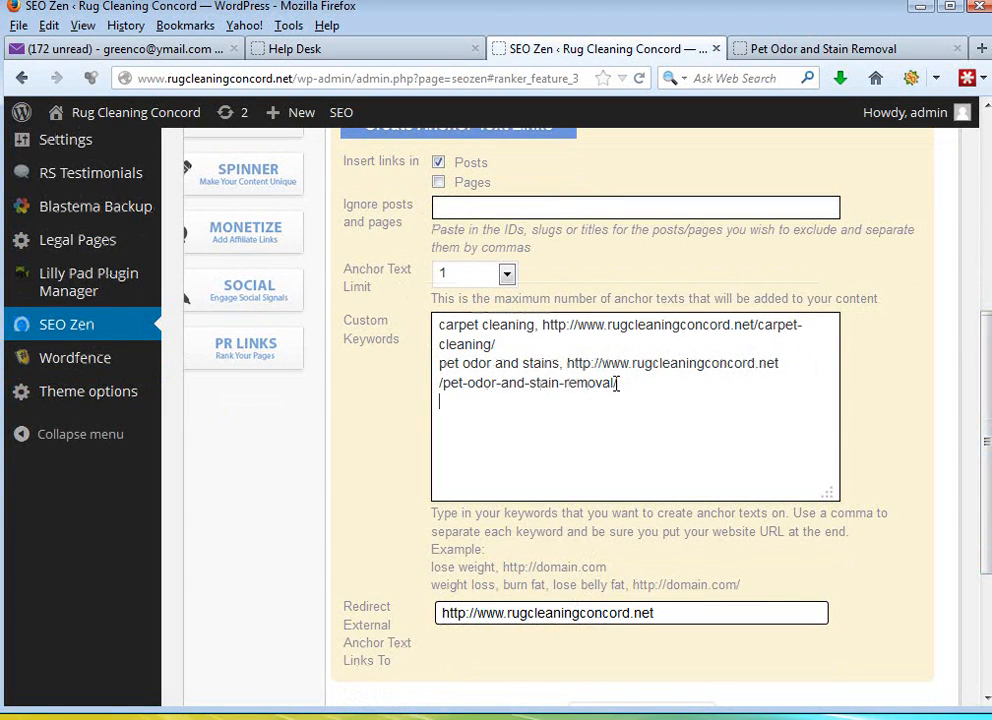
drag(0, 130, 702, 86)
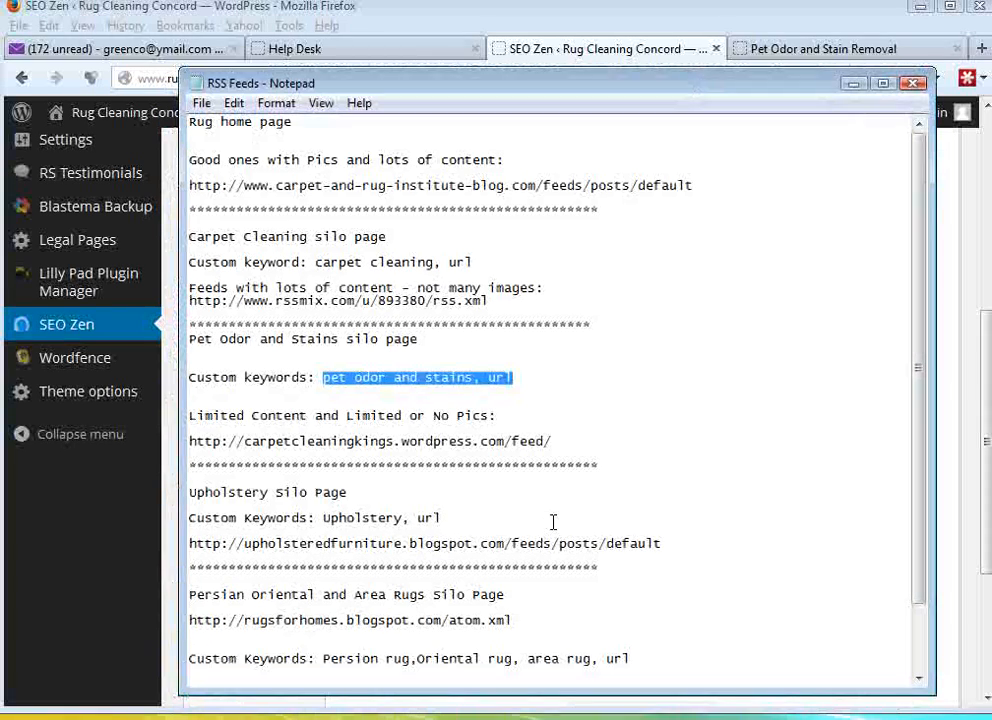
drag(443, 517, 324, 517)
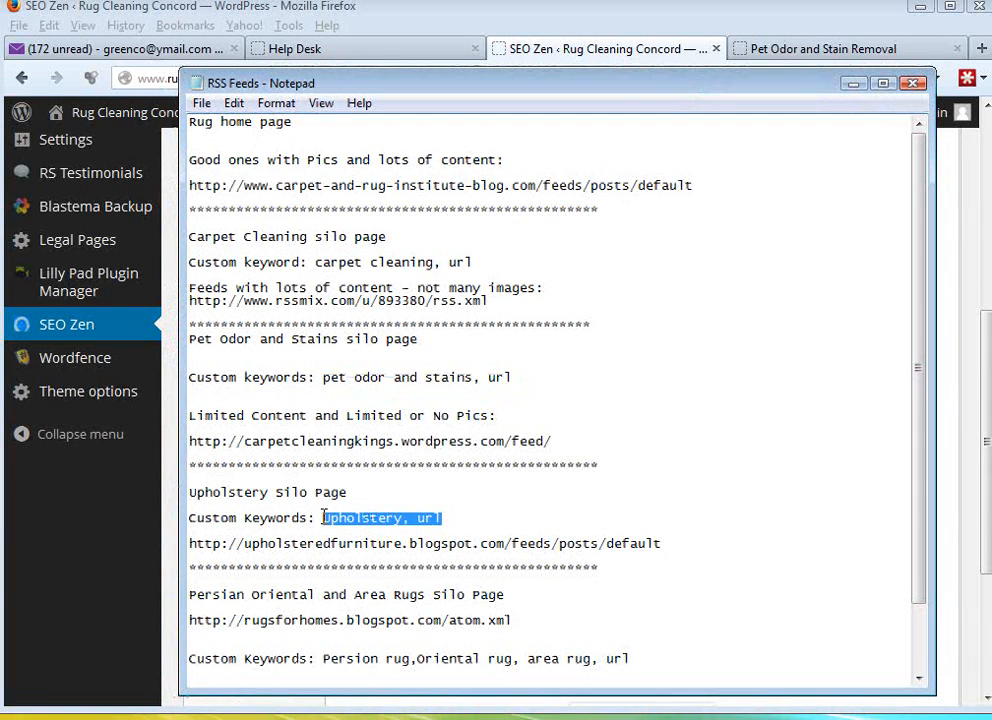
right_click(345, 517)
click(398, 305)
drag(582, 83, 0, 97)
click(508, 408)
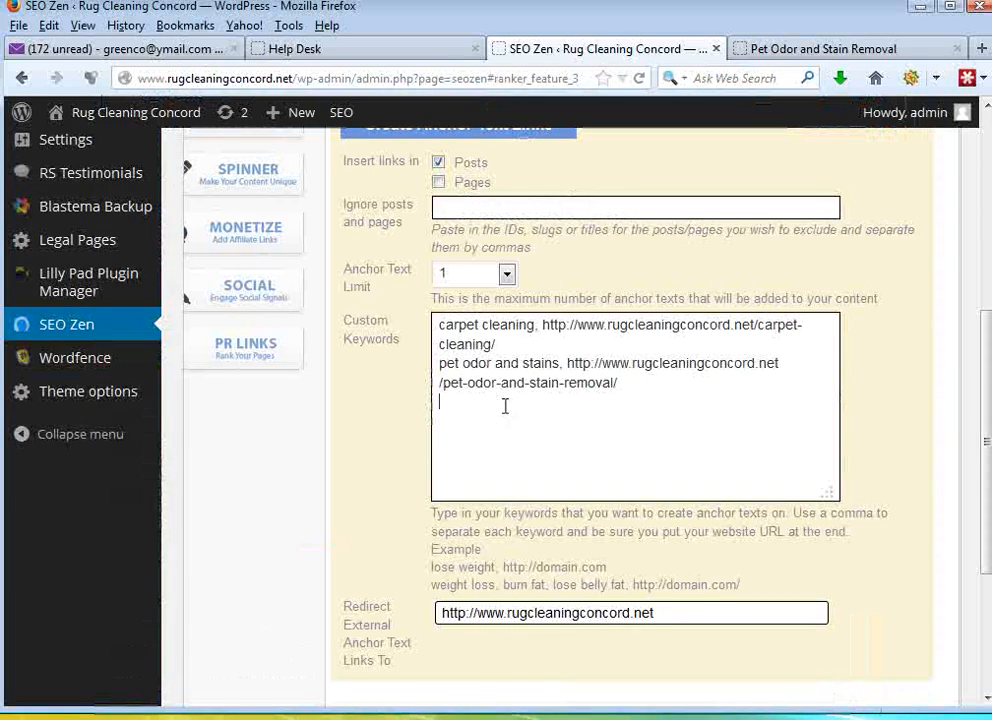
key(ctrl+v)
click(785, 48)
click(418, 250)
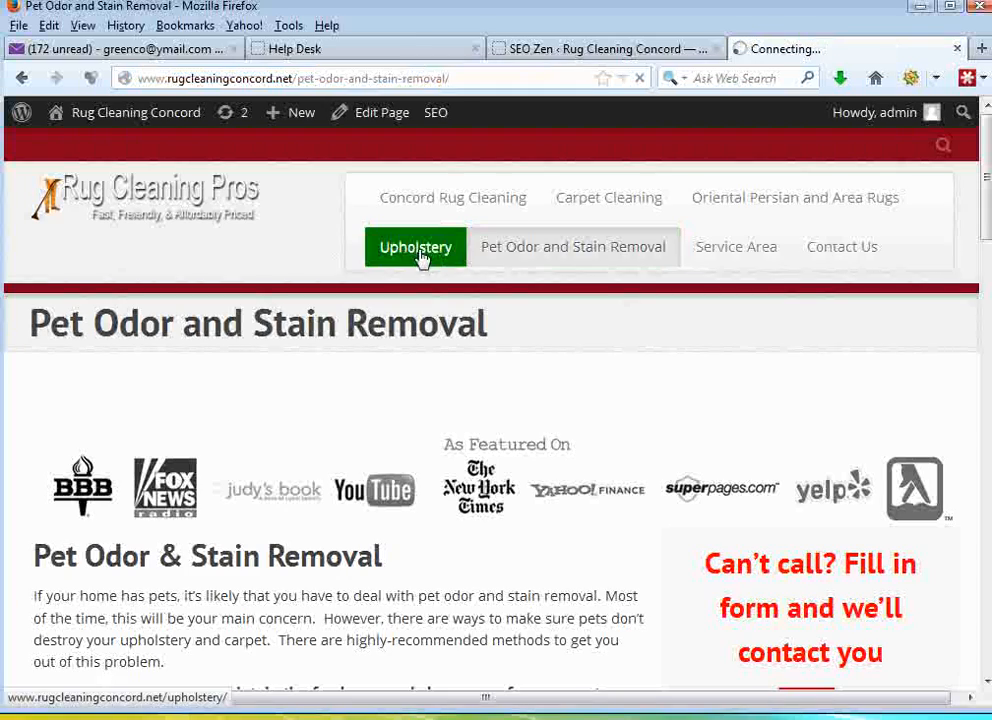
click(430, 80)
right_click(168, 79)
click(236, 124)
click(530, 48)
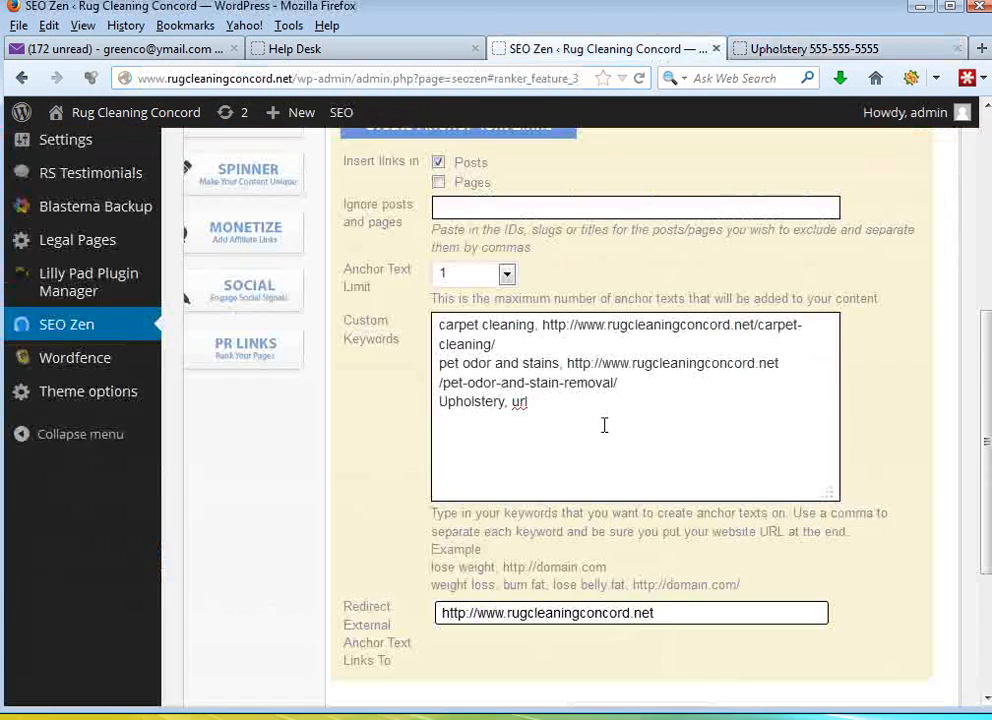
double_click(519, 401)
key(ctrl+v)
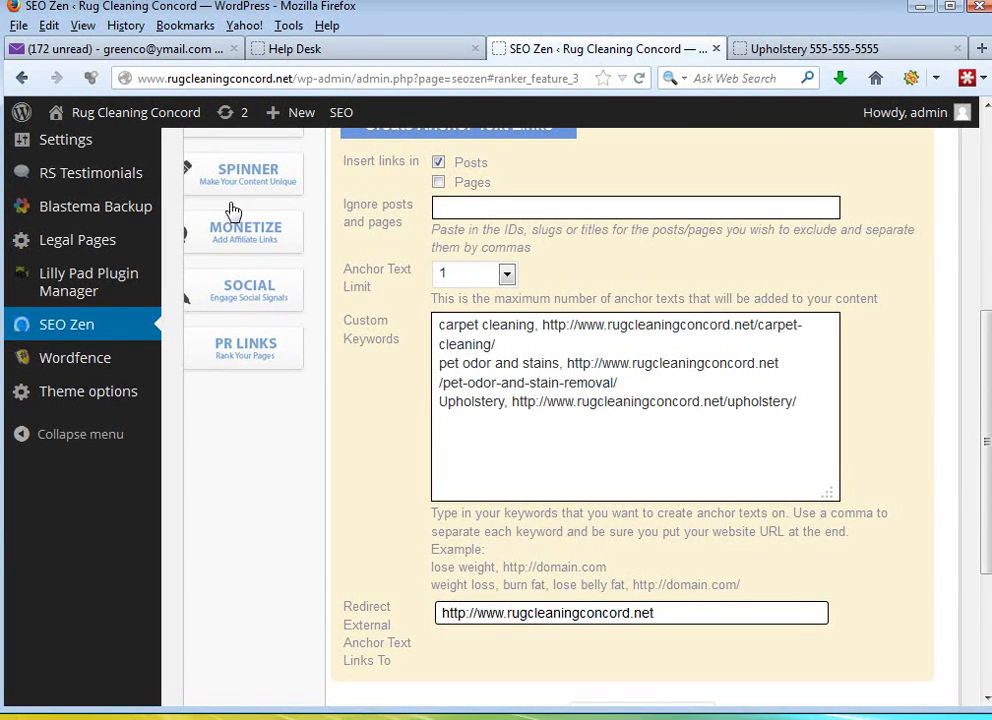
- Switch to the RSS Feeds notes and go to the Persian Oriental and Area Rugs Silo Page section
key(alt+Tab)
scroll(824, 405, down, 1)
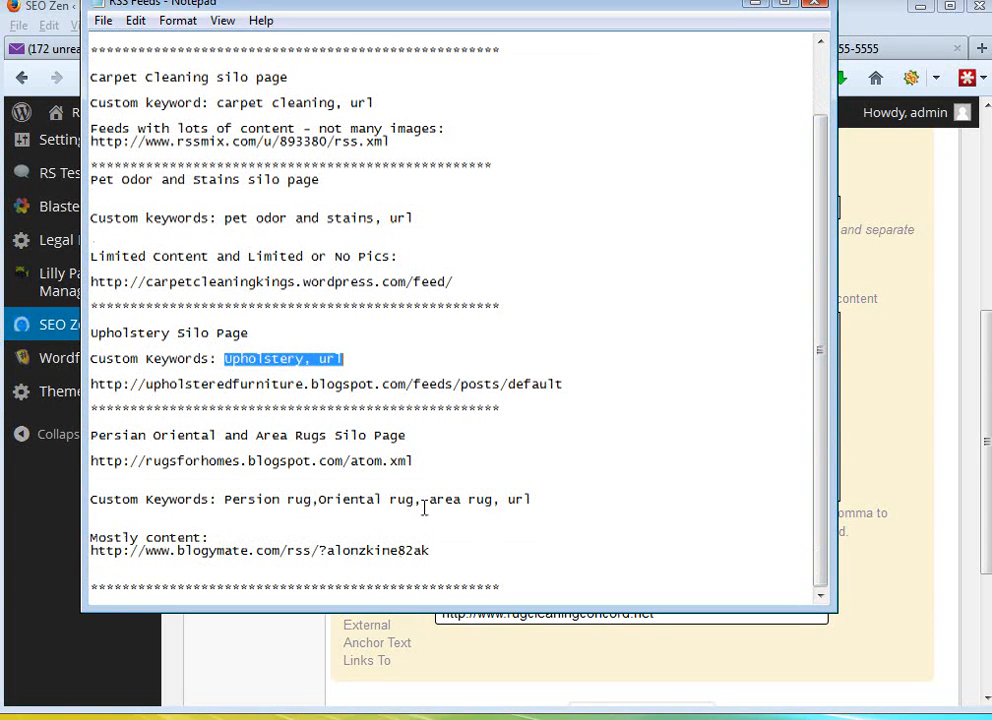
drag(413, 461, 89, 461)
right_click(133, 466)
click(181, 525)
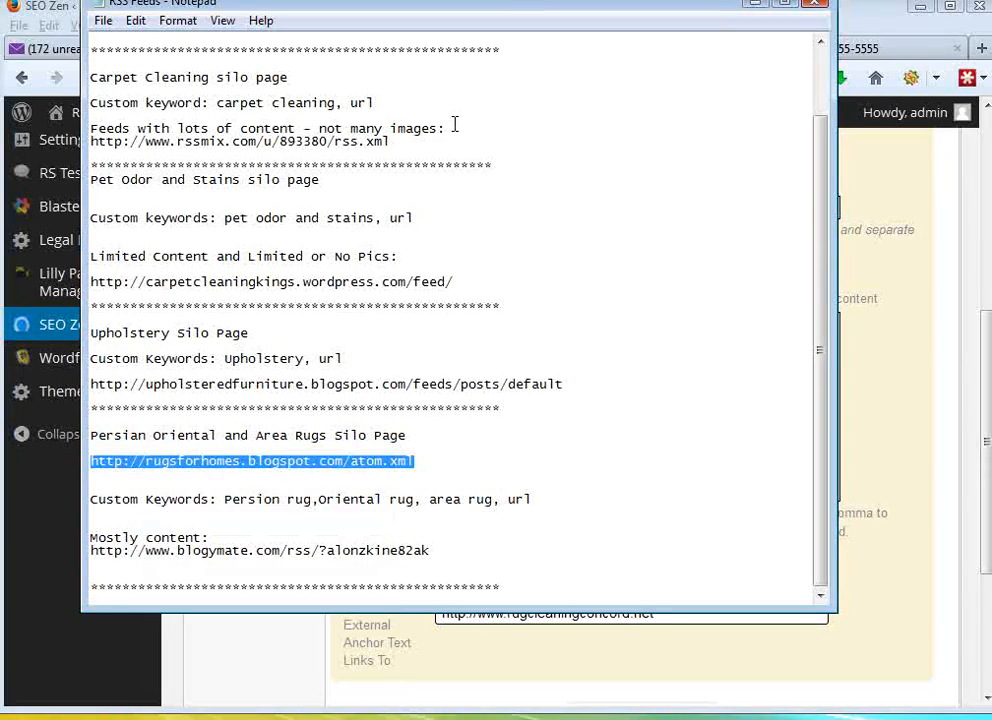
- Correct the misspelled "Persion rug" to "Persian rug" in the notes' custom keywords and save the file
drag(505, 18, 547, 50)
click(379, 527)
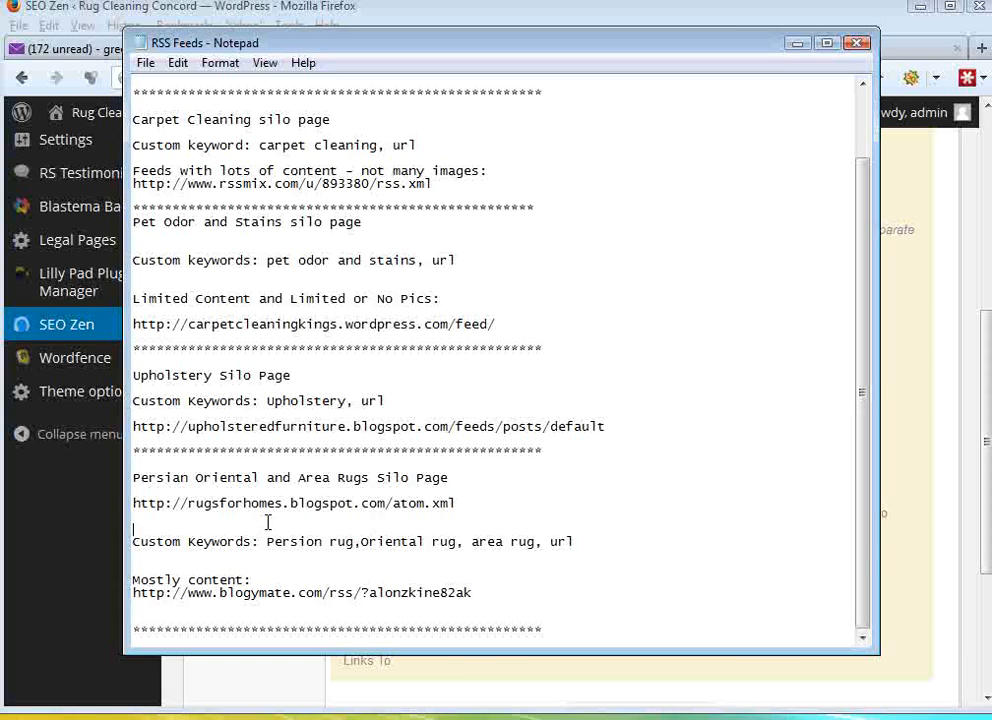
drag(577, 543, 270, 543)
click(321, 550)
key(BackSpace)
text(a)
click(145, 62)
click(150, 128)
- Copy "Persian rug,Oriental rug, area rug, url" from the RSS Feeds notes onto a new line in Custom Keywords
drag(573, 543, 283, 543)
right_click(212, 201)
click(333, 327)
drag(761, 41, 0, 95)
click(450, 427)
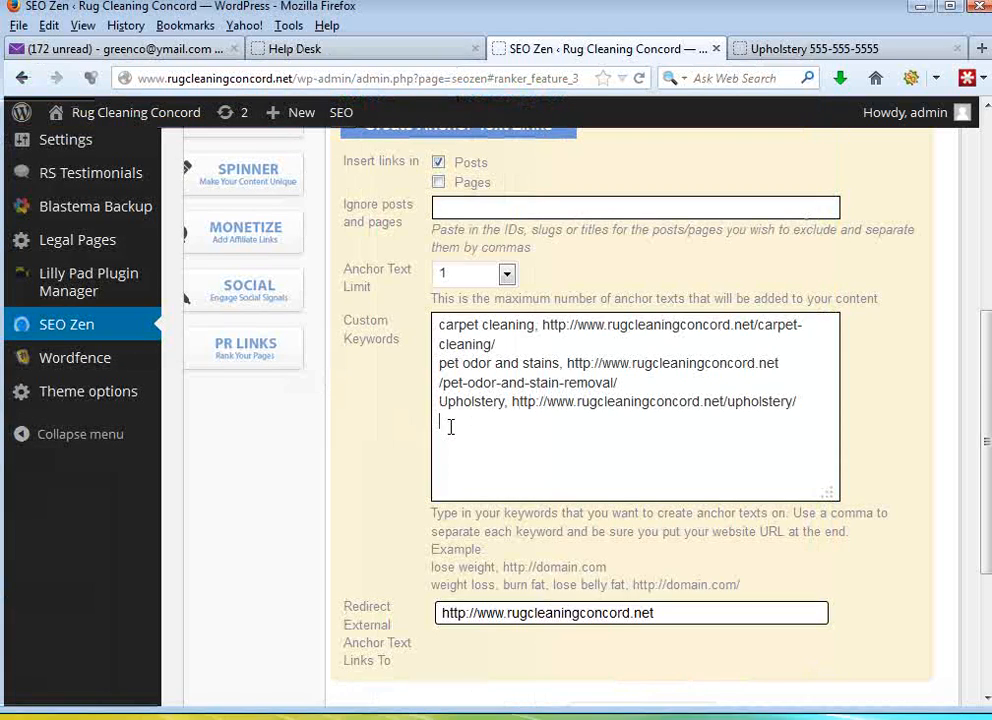
key(ctrl+v)
click(762, 49)
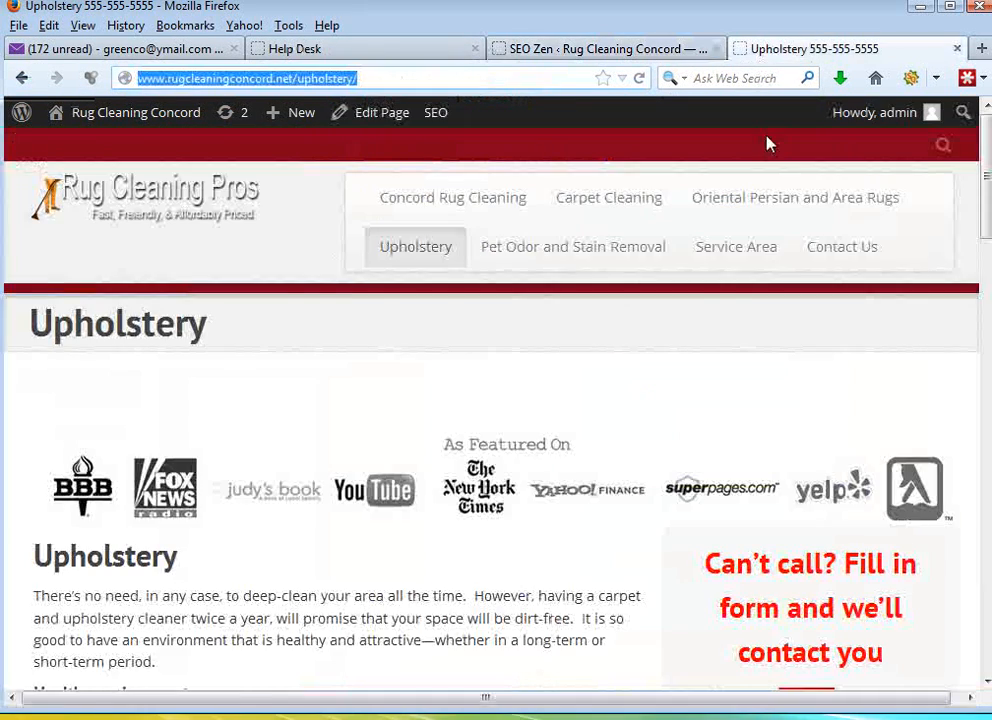
click(800, 204)
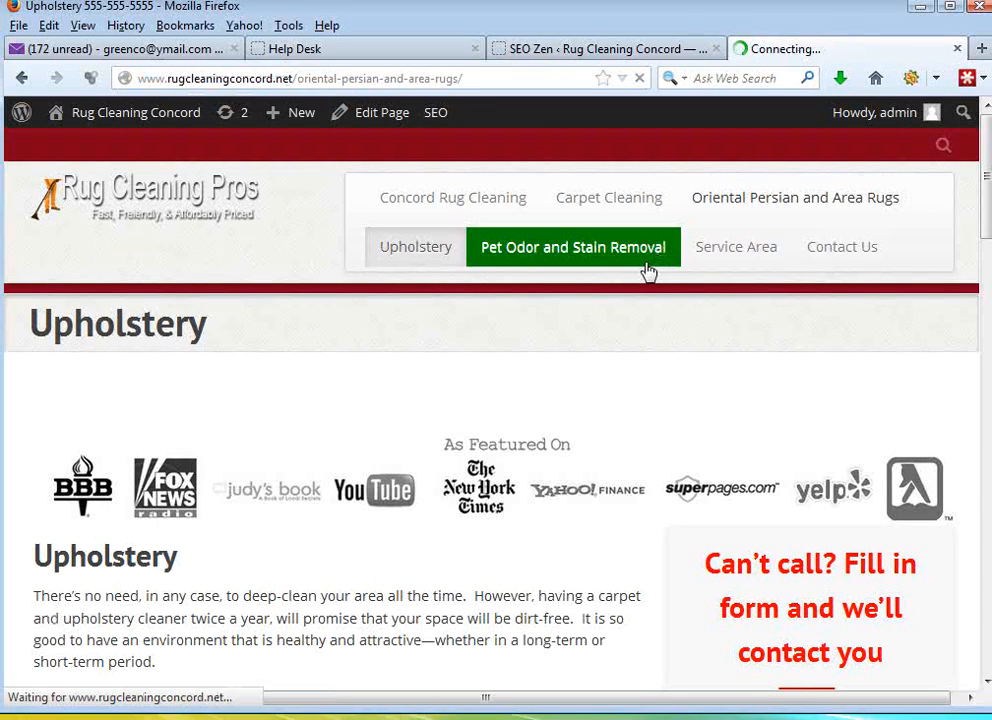
click(496, 80)
right_click(450, 79)
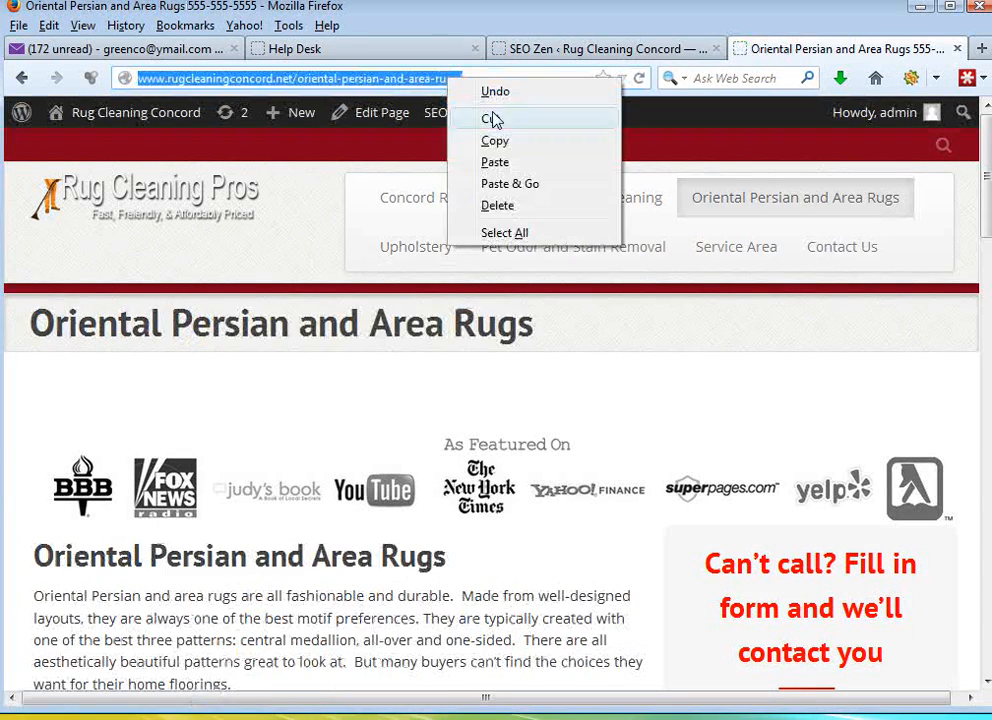
click(525, 141)
click(600, 48)
drag(674, 421, 650, 422)
key(ctrl+v)
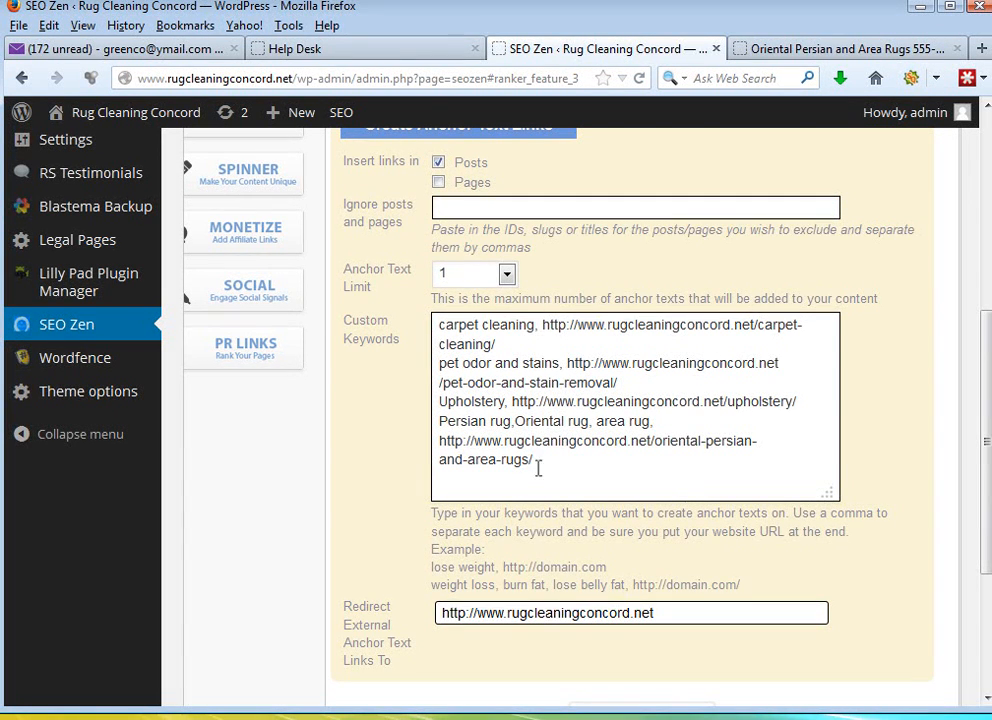
- Check the Rug home page section of the RSS Feeds notes for custom keywords
drag(0, 105, 560, 94)
drag(870, 471, 870, 405)
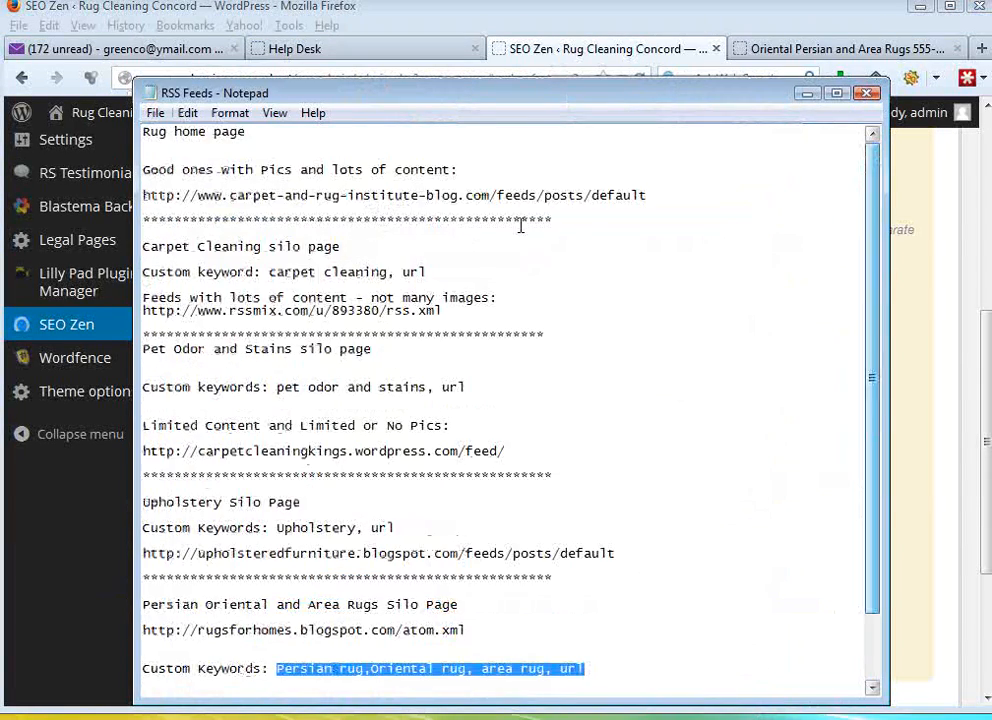
click(267, 152)
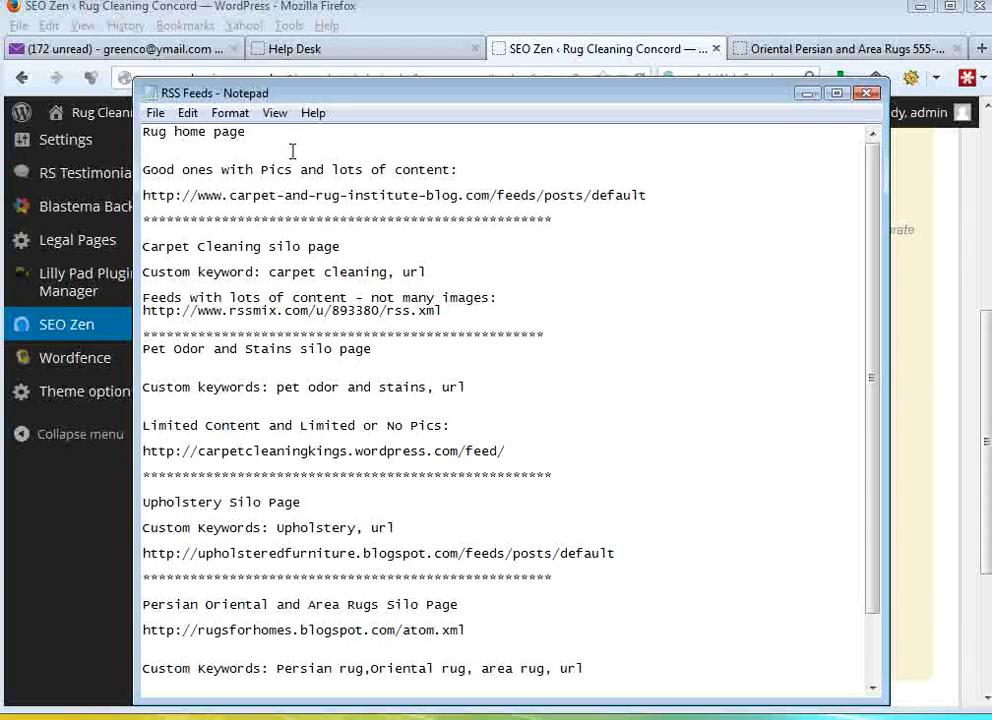
drag(450, 100, 0, 98)
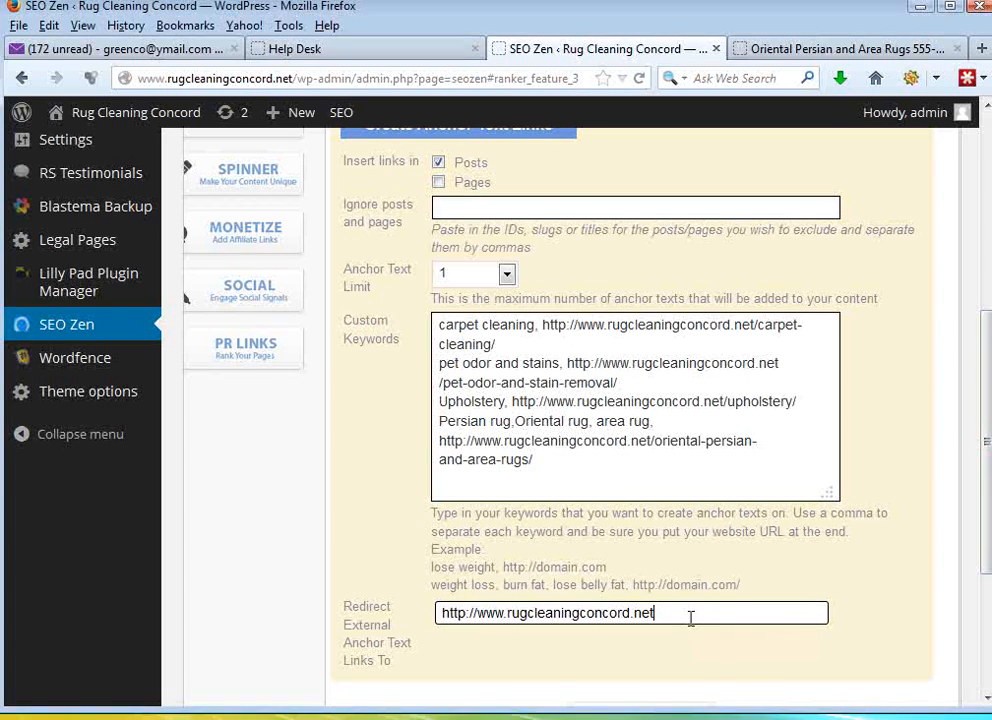
drag(690, 617, 385, 622)
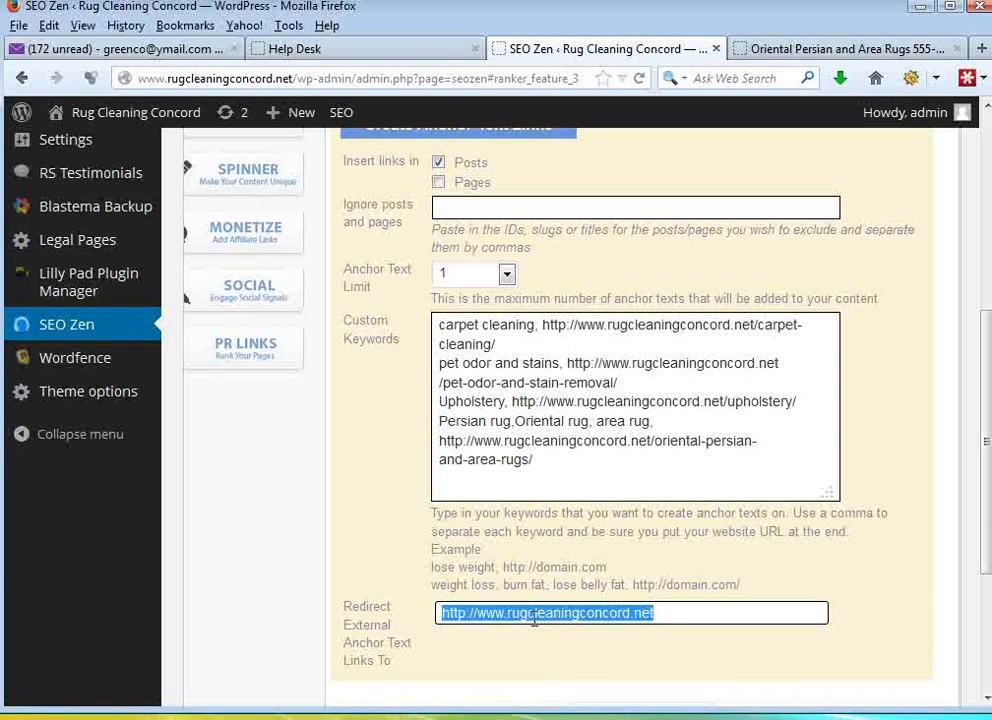
drag(294, 78, 115, 88)
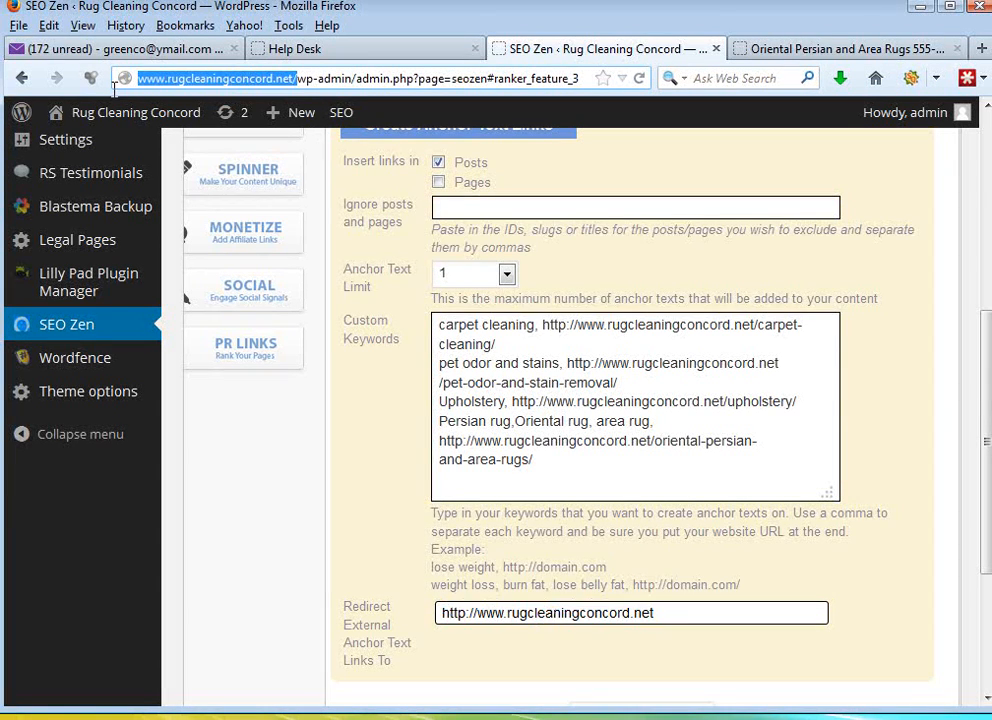
right_click(196, 80)
click(240, 146)
click(664, 613)
key(ctrl+a)
key(ctrl+v)
text(/)
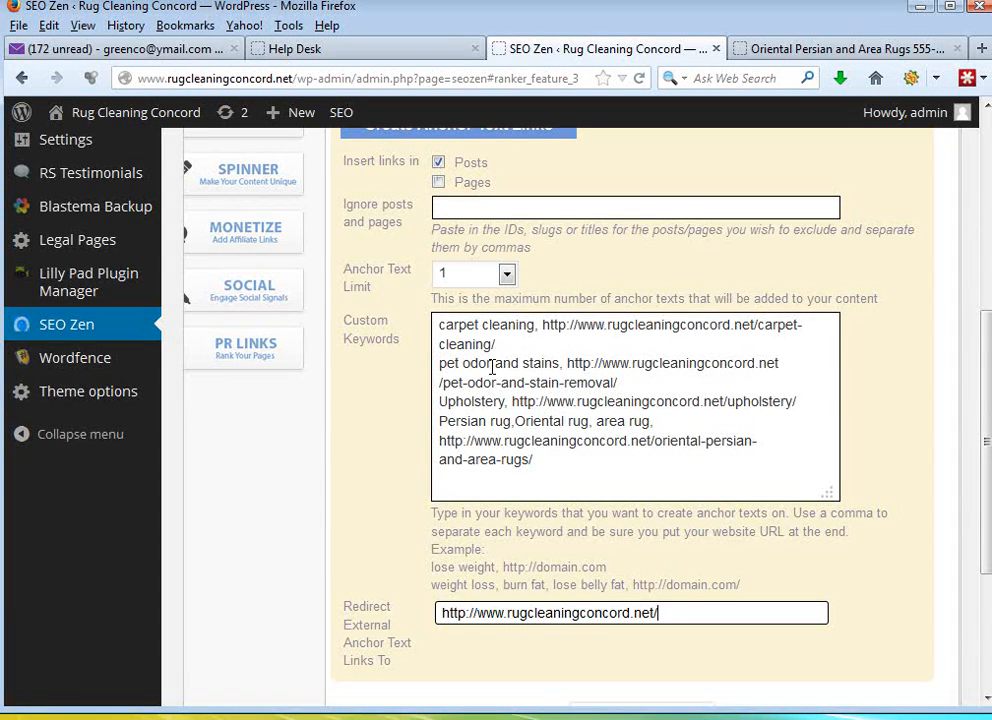
- Review the custom keywords and redirect address, and update the anchor text link settings
drag(558, 468, 417, 303)
click(625, 485)
drag(666, 612, 441, 614)
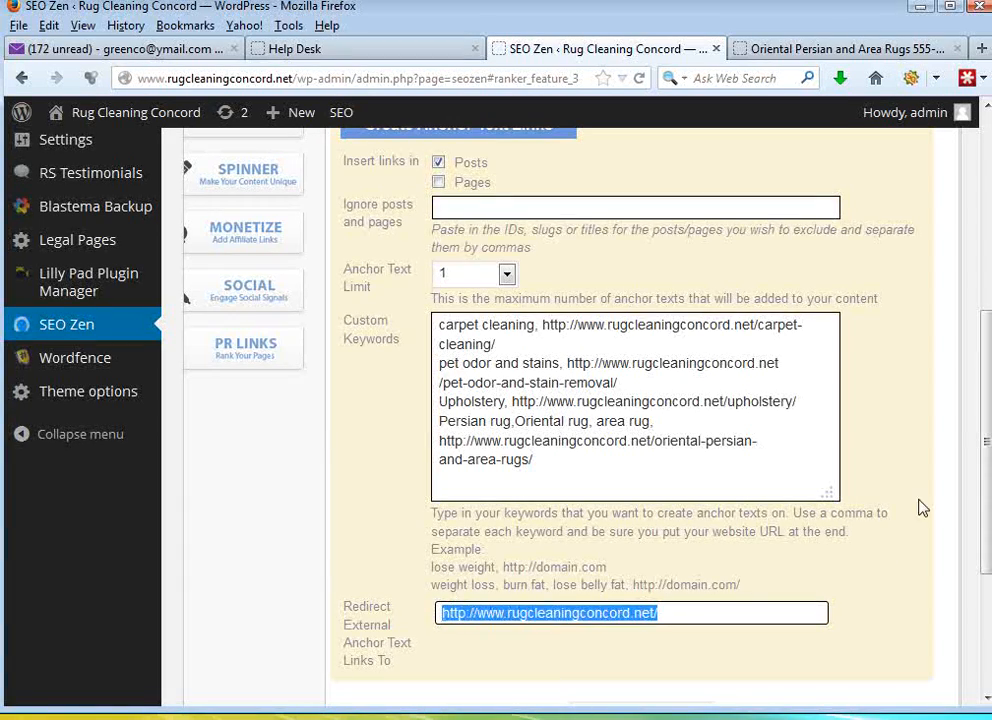
scroll(889, 554, down, 2)
click(624, 656)
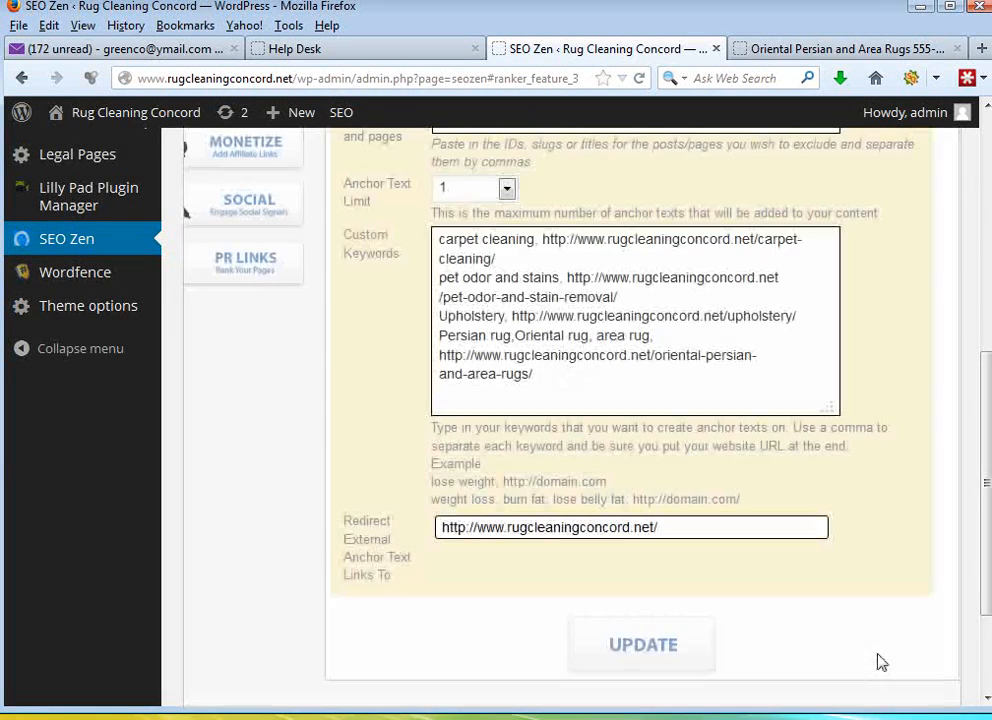
- Open the silo setup's post-making section and go to the RSS Populator schedule settings
drag(986, 538, 988, 433)
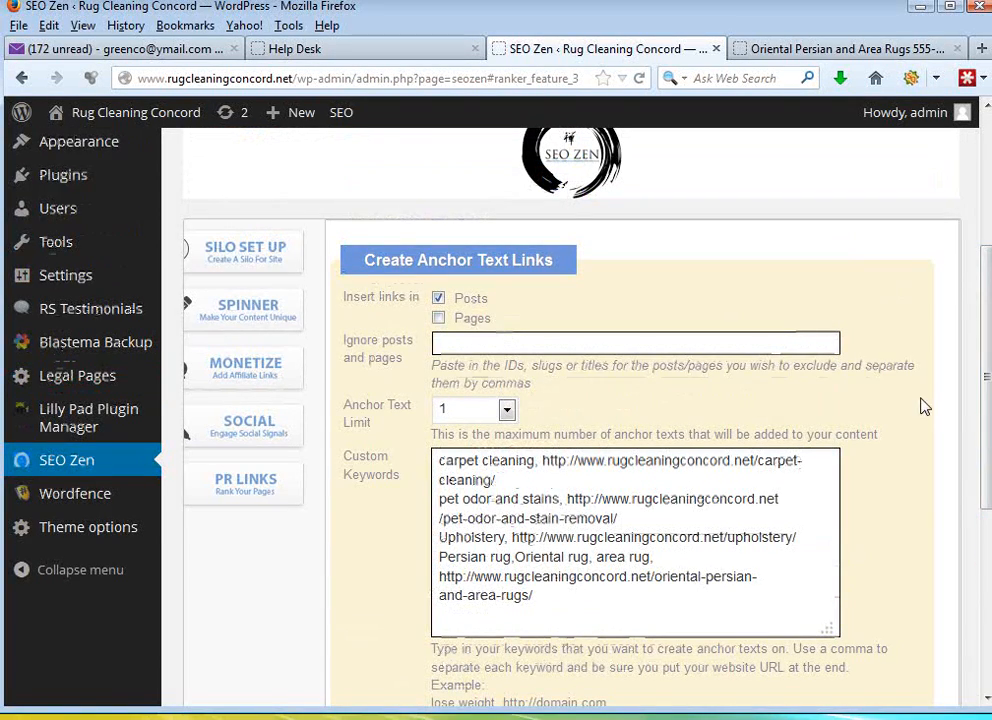
click(245, 258)
scroll(930, 380, up, 3)
click(571, 283)
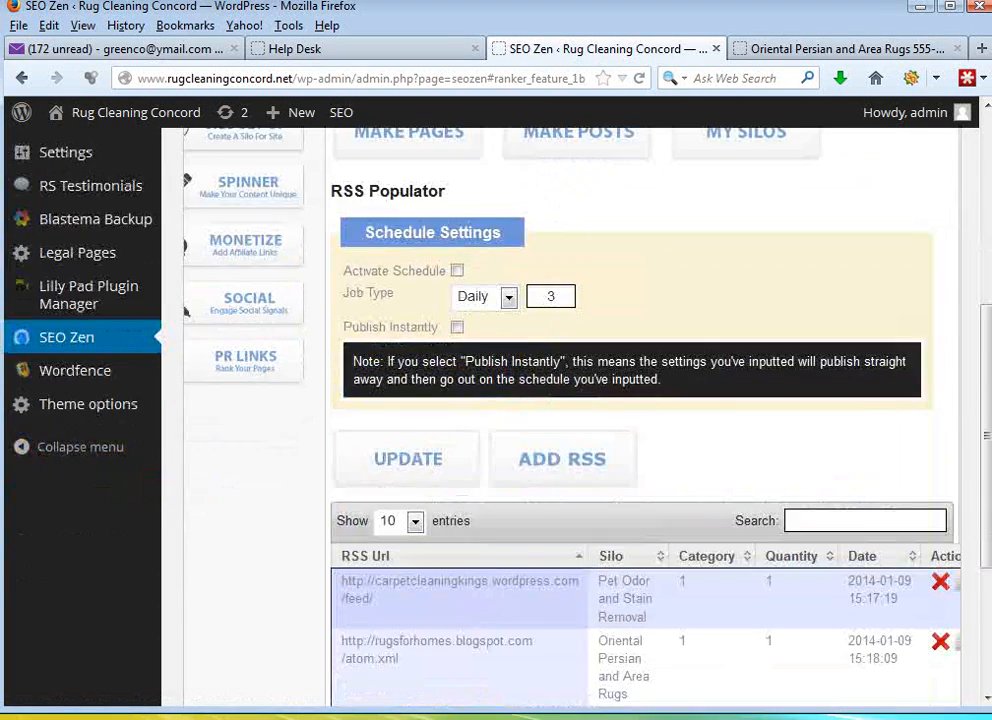
drag(985, 331, 987, 356)
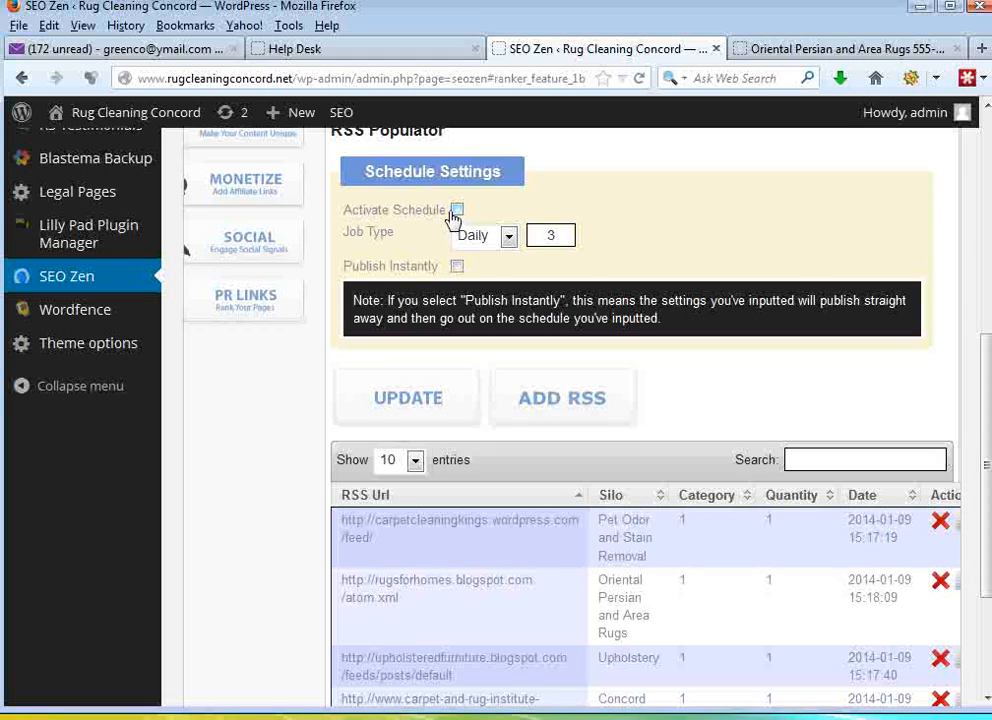
- Review the RSS schedule's job type and quantity settings and the list of added feeds
click(508, 235)
click(496, 276)
drag(554, 237, 541, 241)
click(541, 241)
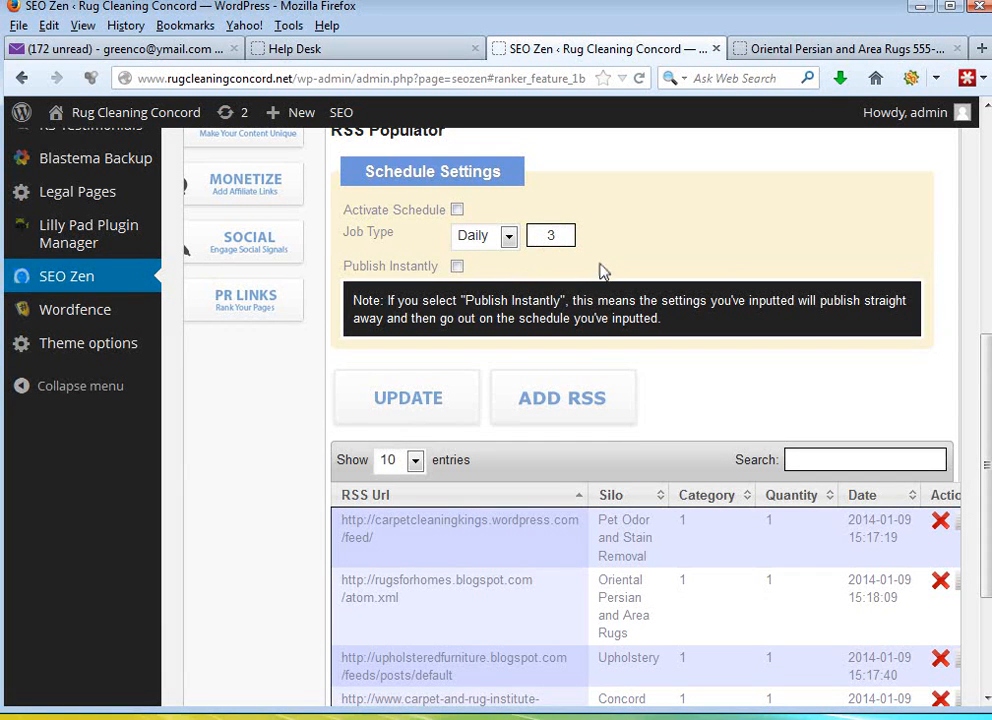
drag(987, 360, 987, 393)
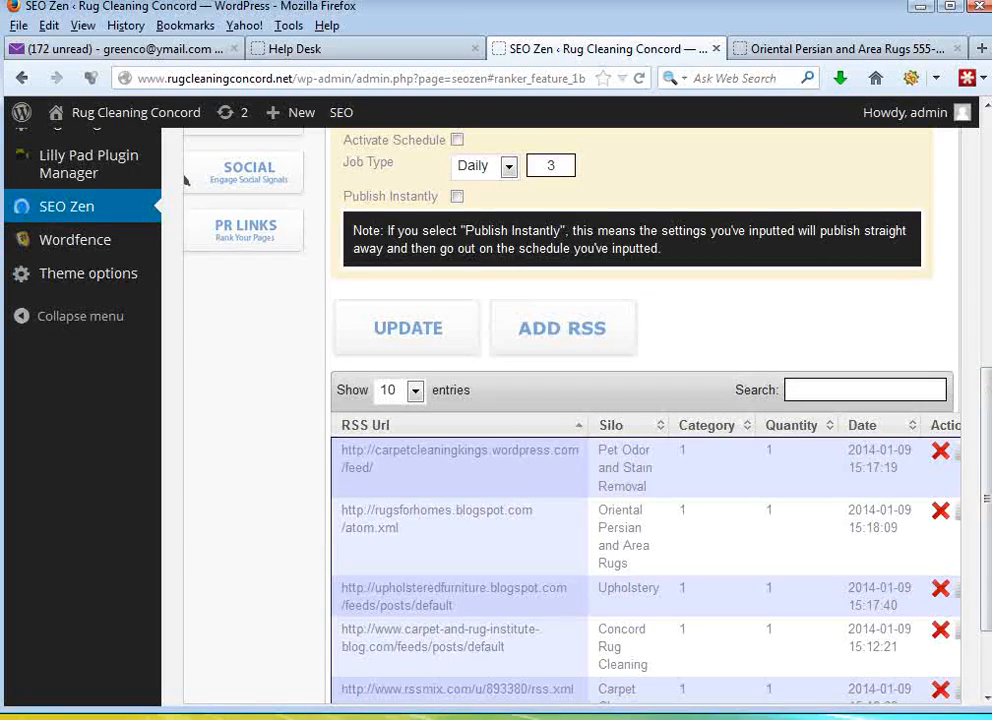
- Review the feed addresses in the RSS Feeds notes for the home, carpet cleaning and pet odor silo pages
drag(0, 84, 574, 118)
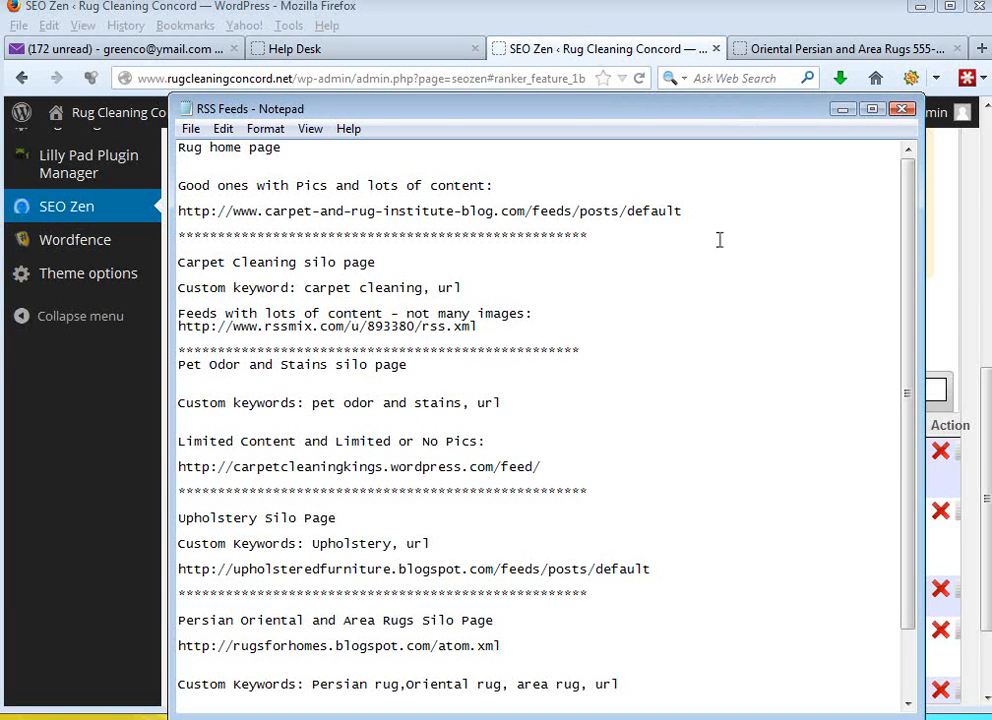
drag(693, 212, 196, 211)
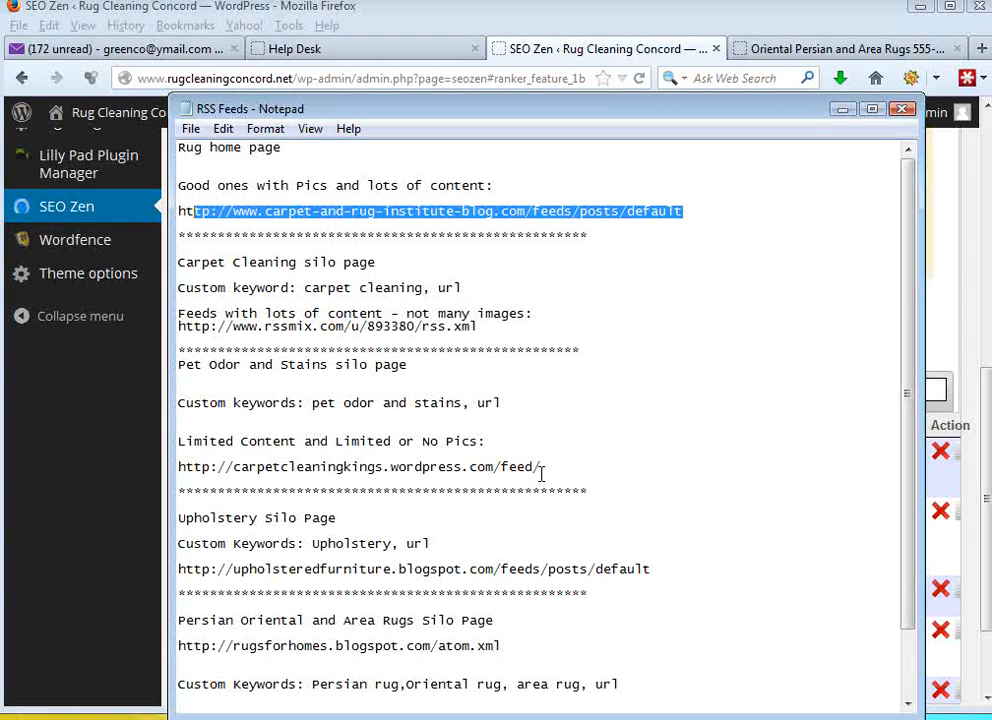
drag(546, 471, 183, 466)
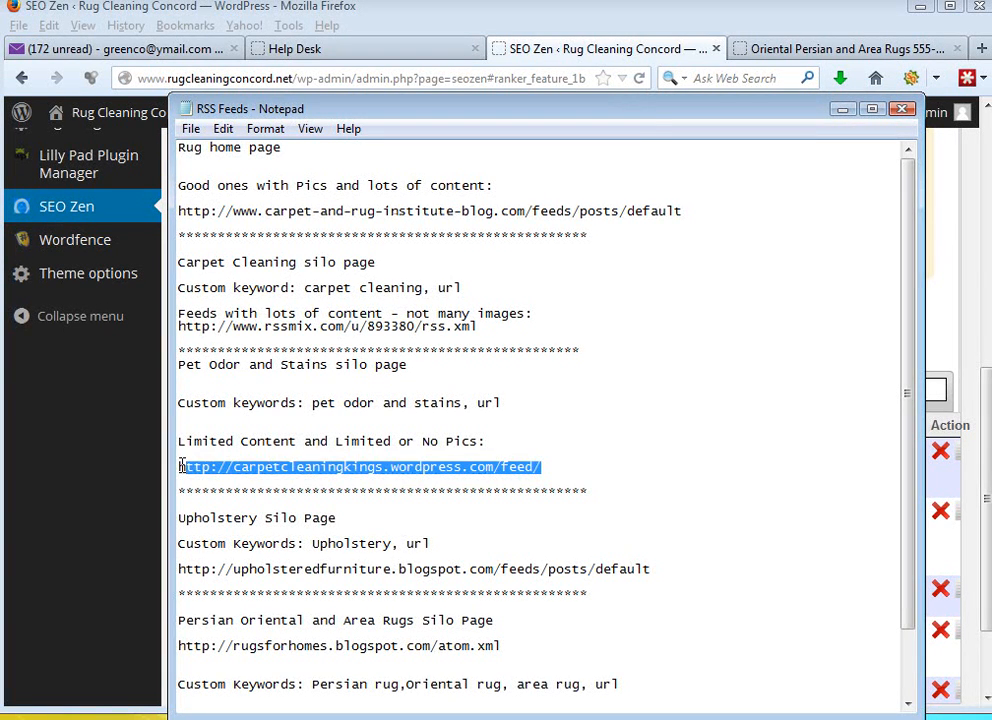
drag(656, 110, 0, 95)
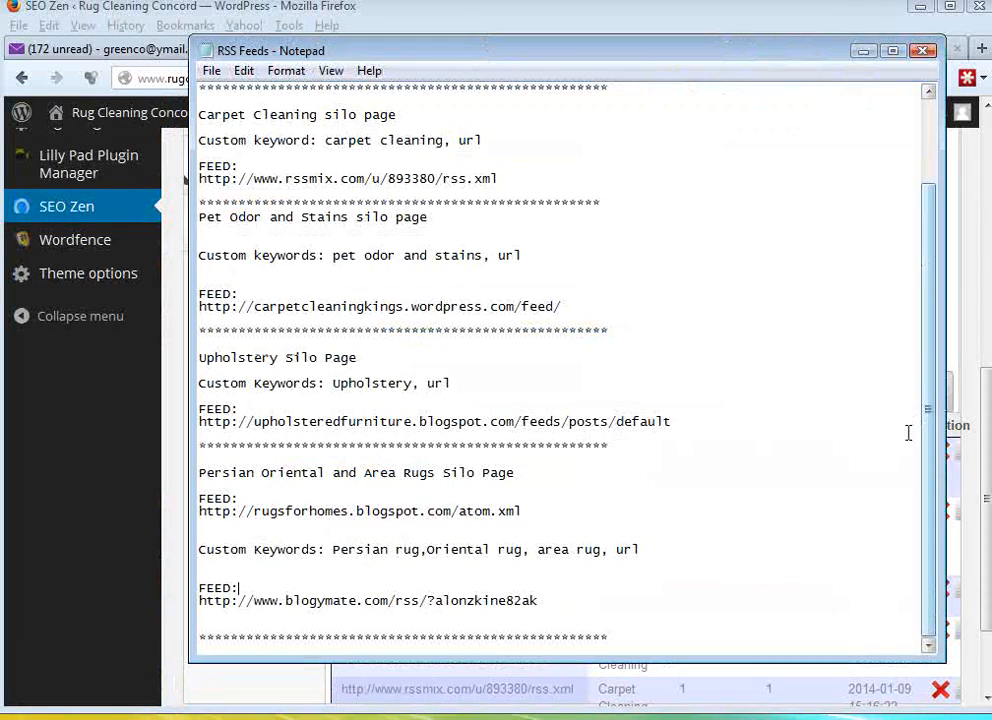
drag(939, 452, 926, 343)
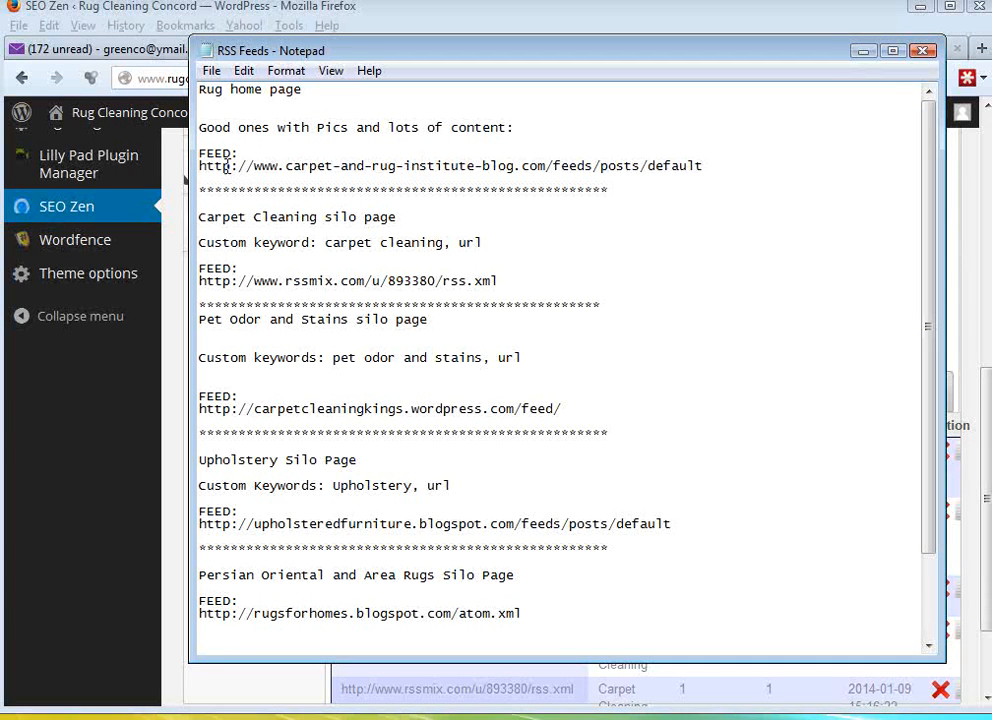
drag(221, 167, 367, 170)
drag(206, 281, 318, 285)
drag(212, 408, 389, 406)
drag(786, 54, 0, 121)
click(955, 324)
scroll(955, 324, down, 3)
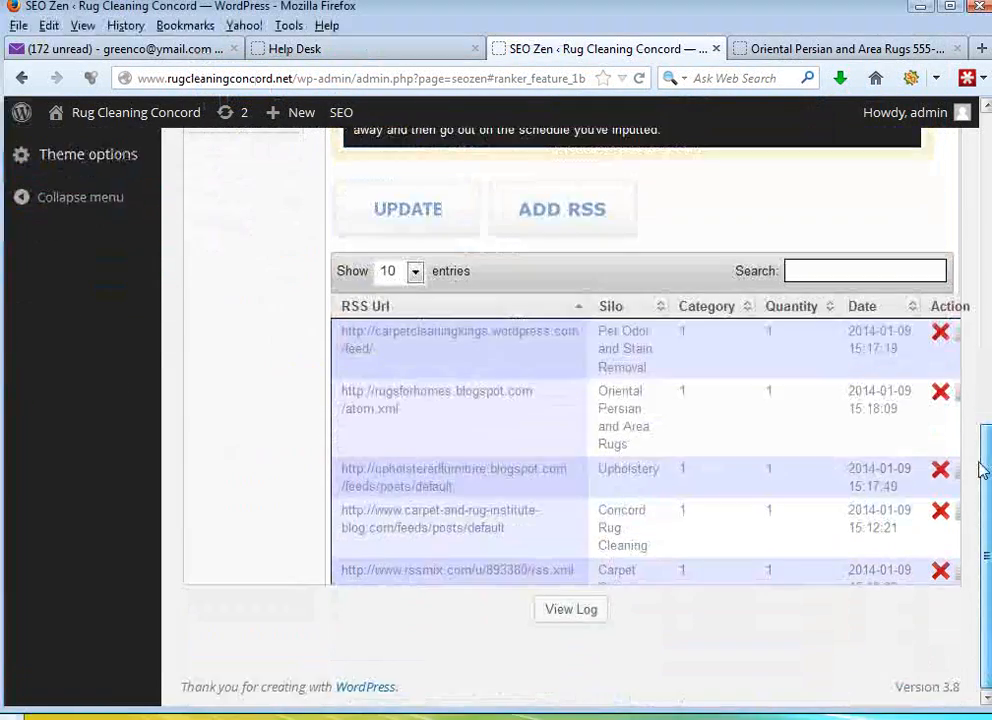
drag(980, 600, 986, 545)
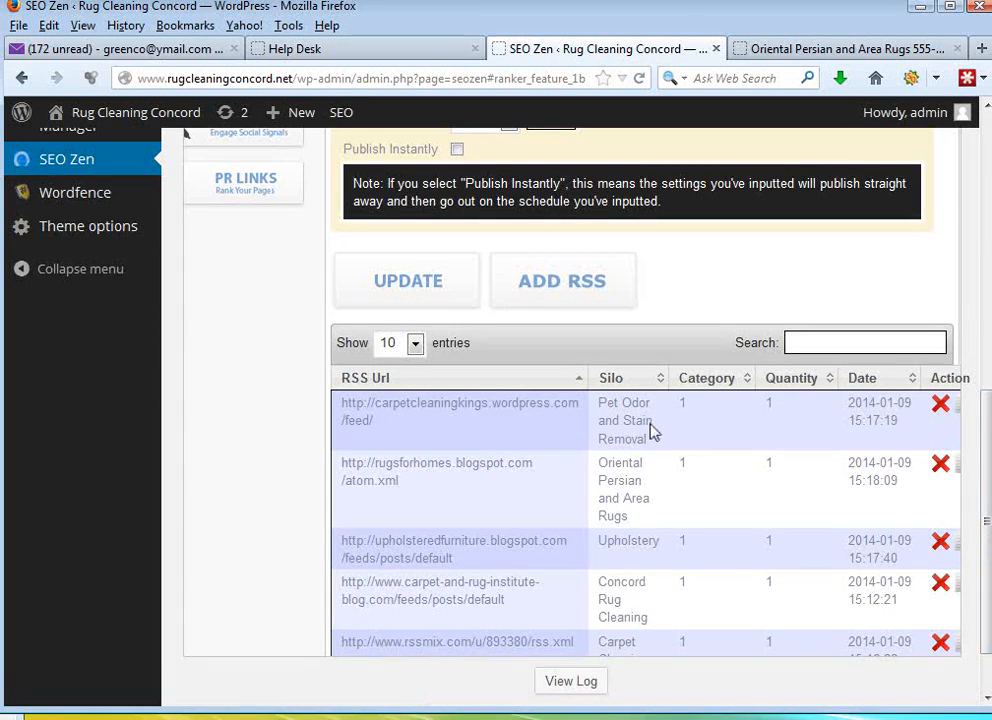
click(941, 406)
click(573, 364)
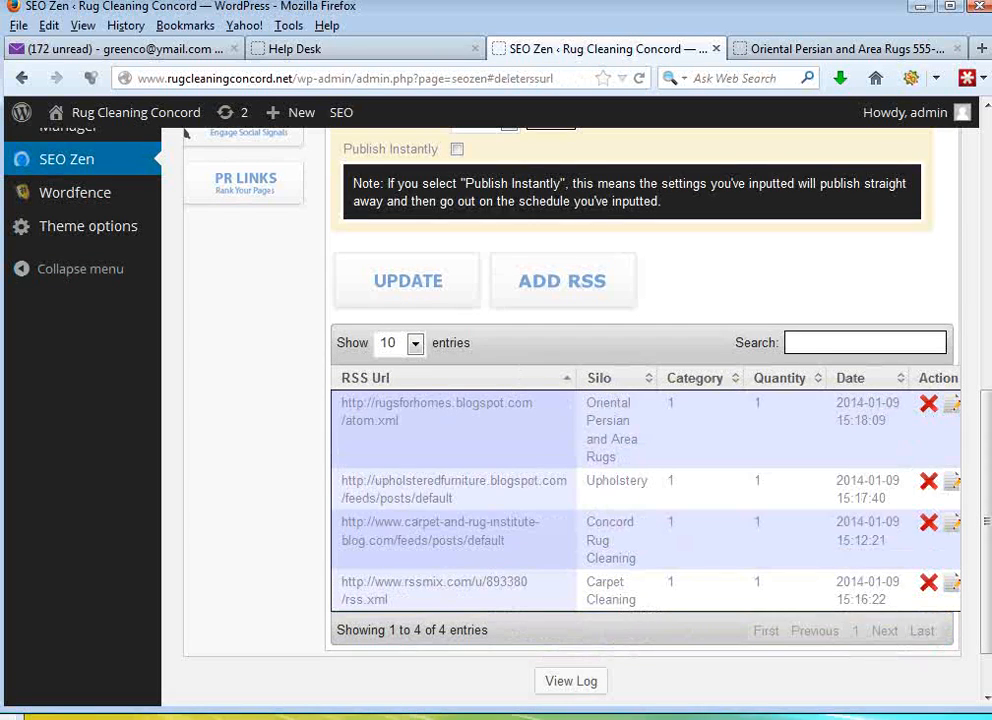
click(565, 294)
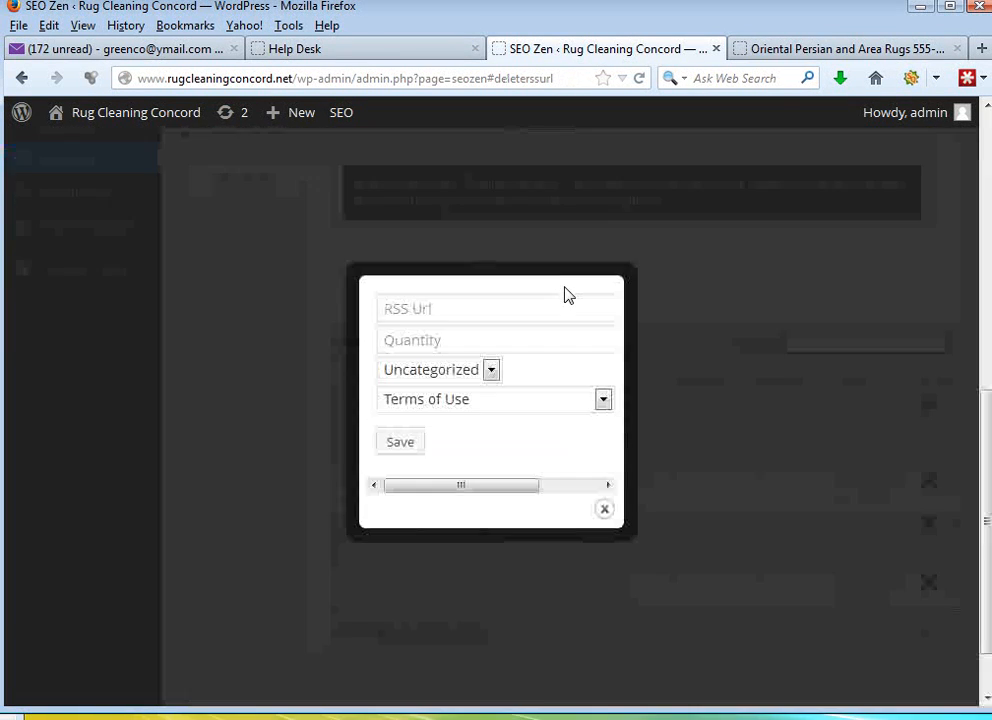
click(385, 309)
drag(2, 135, 683, 97)
click(474, 432)
click(483, 449)
shift+click(130, 452)
shift+click(113, 450)
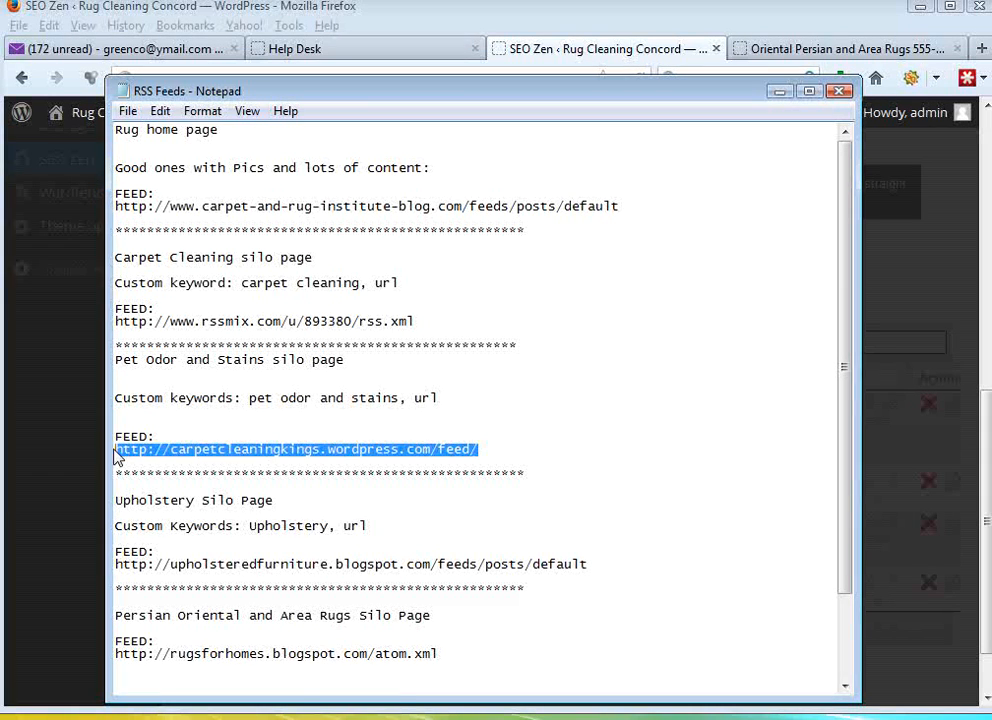
right_click(136, 456)
click(160, 519)
drag(449, 93, 0, 100)
click(425, 315)
key(ctrl+v)
- Set the new RSS entry's quantity to 1
drag(460, 485, 380, 490)
click(459, 339)
text(1)
click(533, 454)
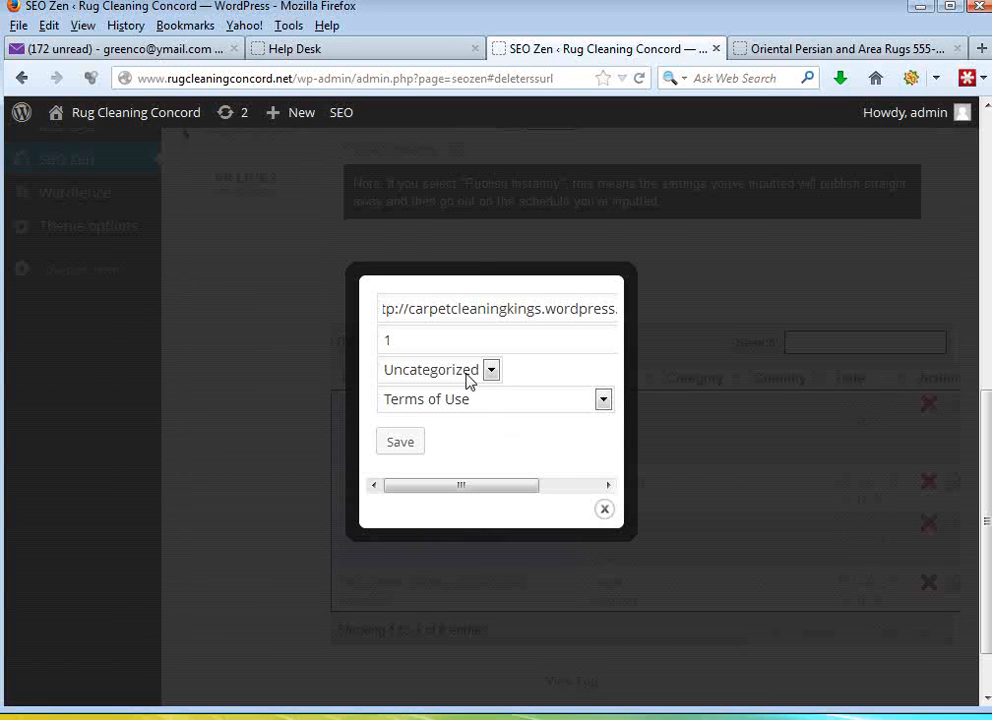
- Assign the new RSS entry to the Pet Odor and Stain Removal silo page, check the RSS Feeds notes, and save the entry
click(604, 400)
drag(613, 453, 602, 483)
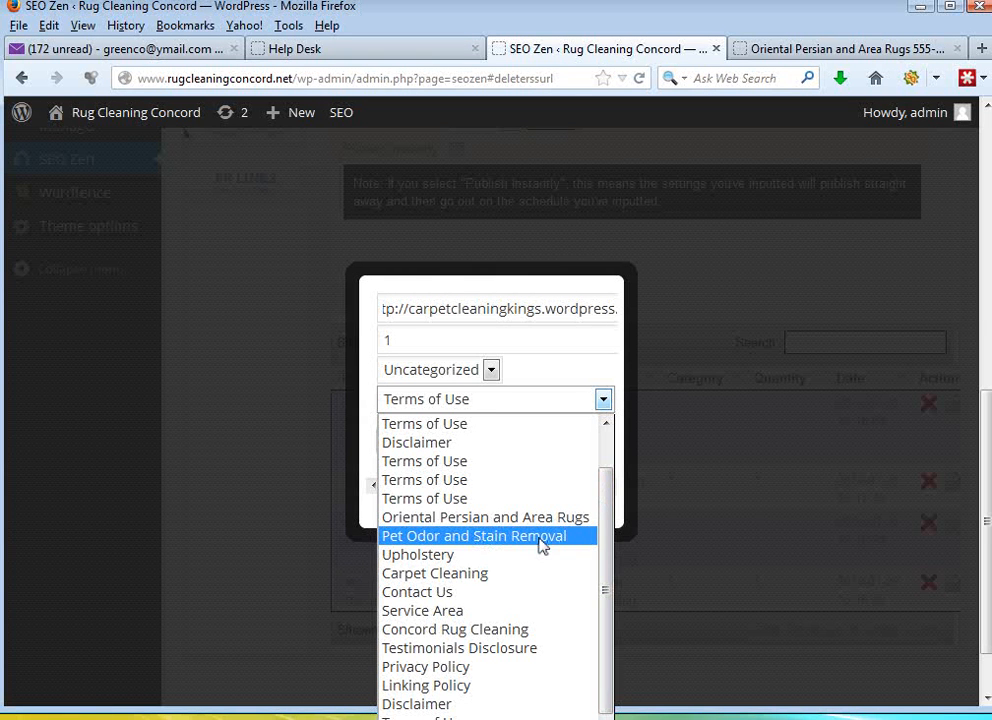
click(502, 537)
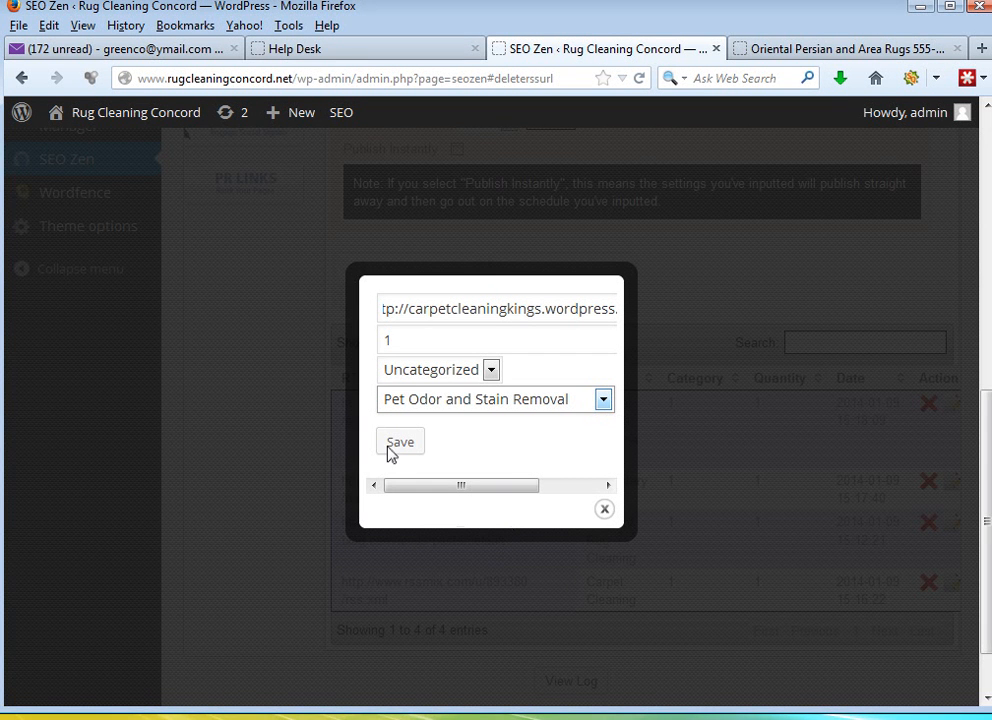
drag(0, 121, 582, 93)
click(222, 367)
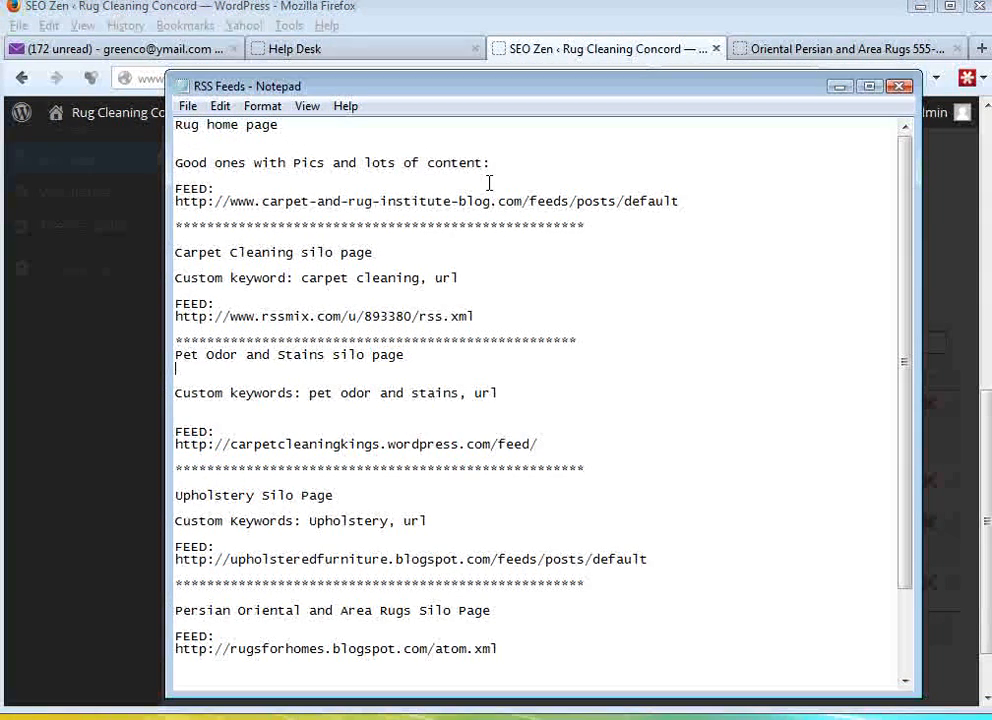
drag(530, 92, 0, 86)
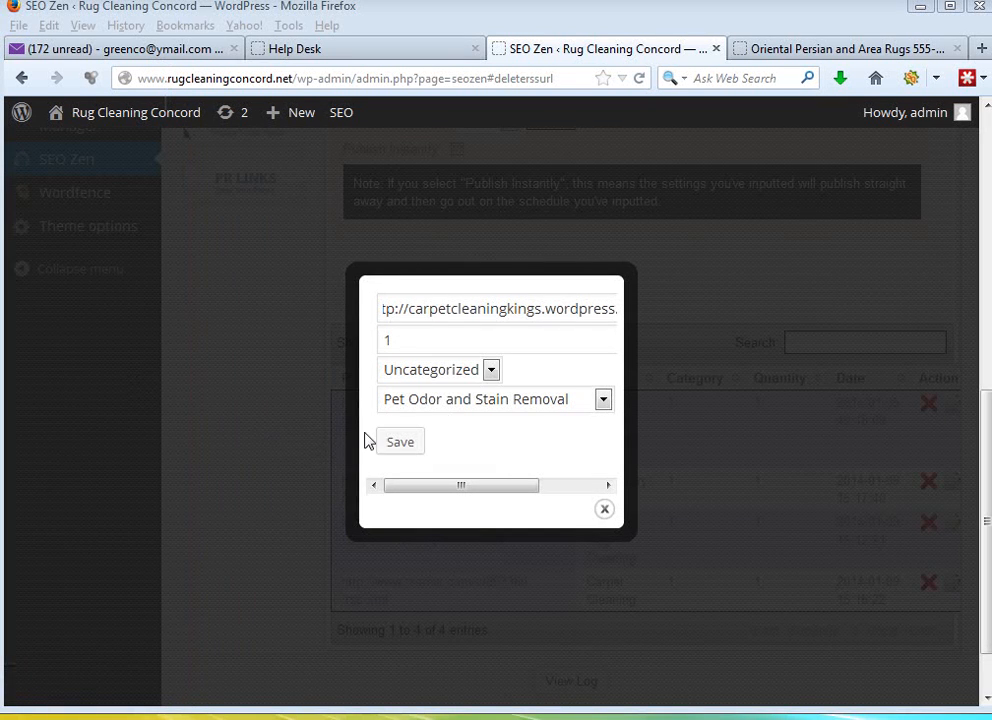
click(400, 445)
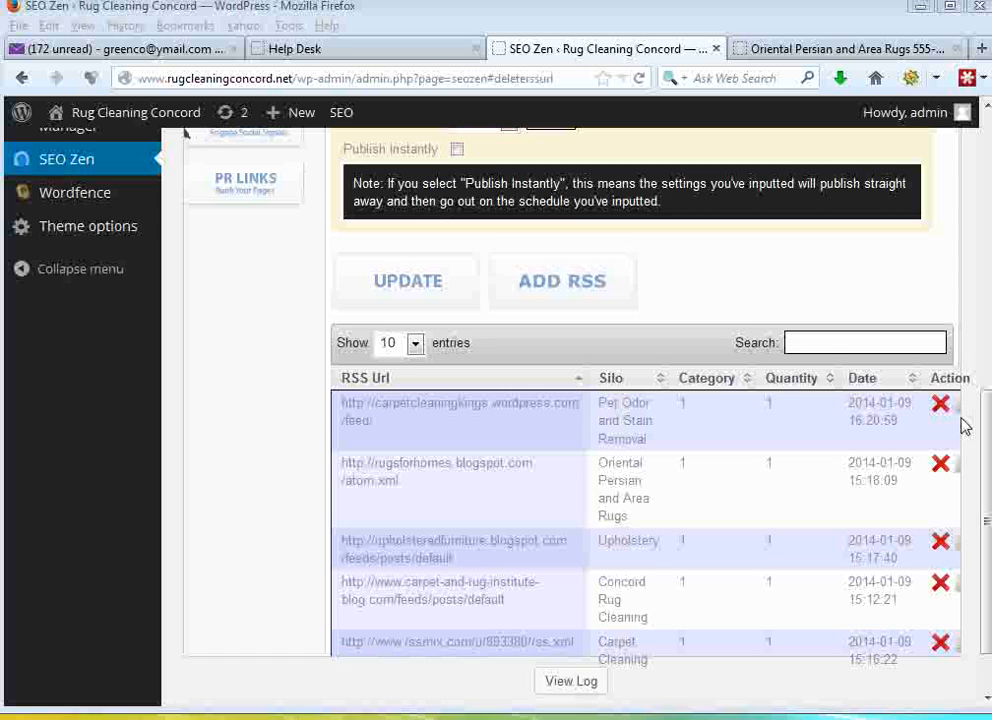
- Check the saved Pet Odor and Stain Removal and Oriental Persian and Area Rugs feed entries, and update the RSS Populator
click(950, 6)
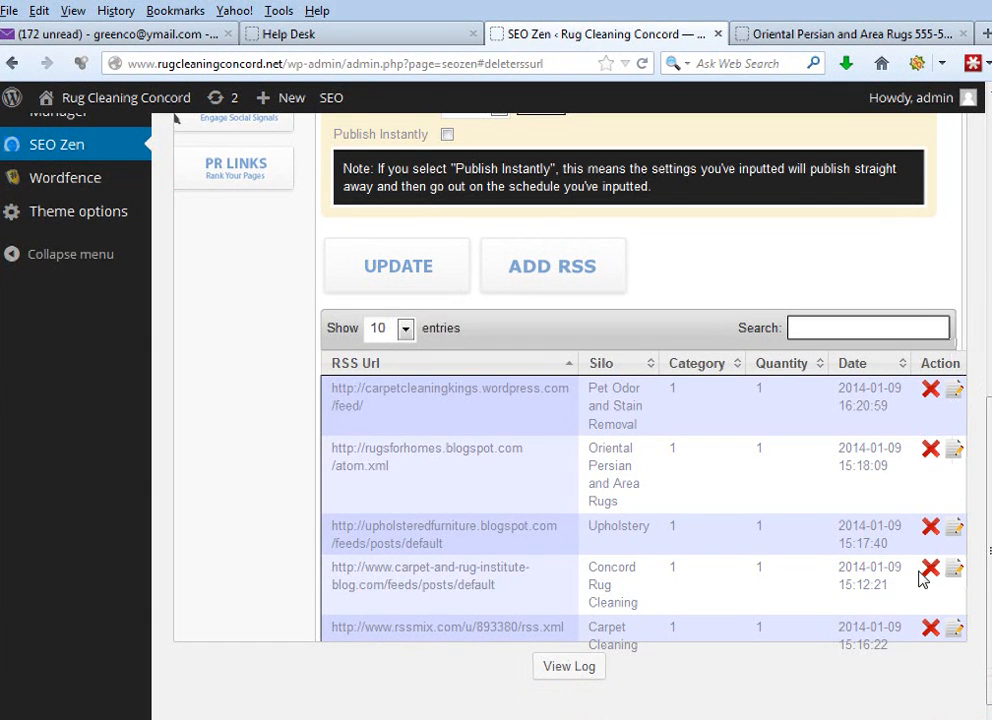
click(953, 394)
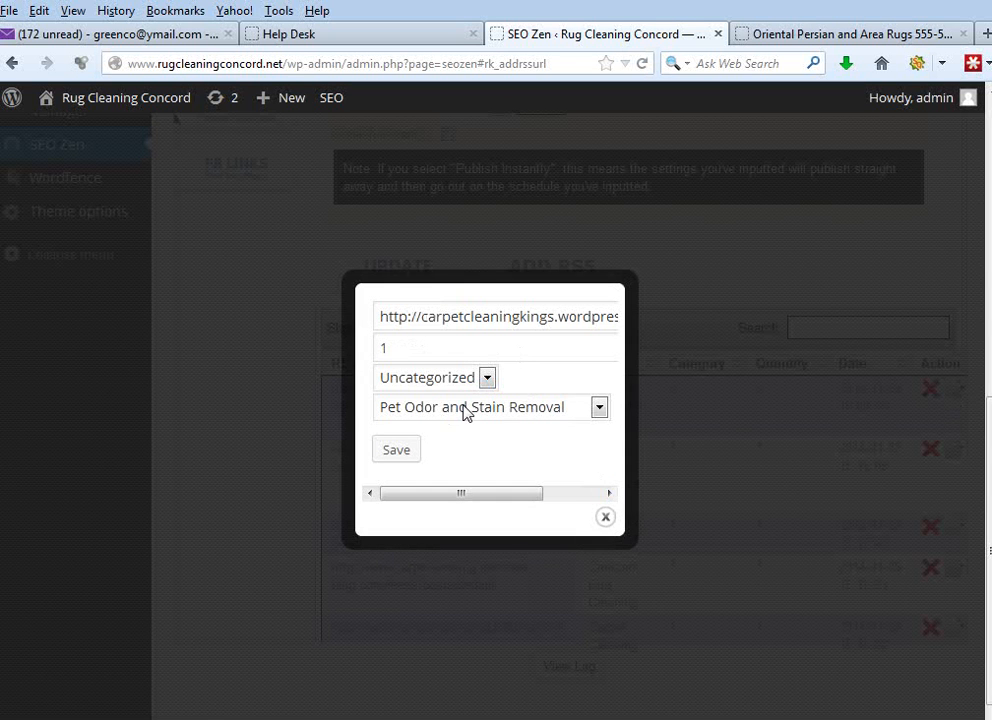
click(605, 518)
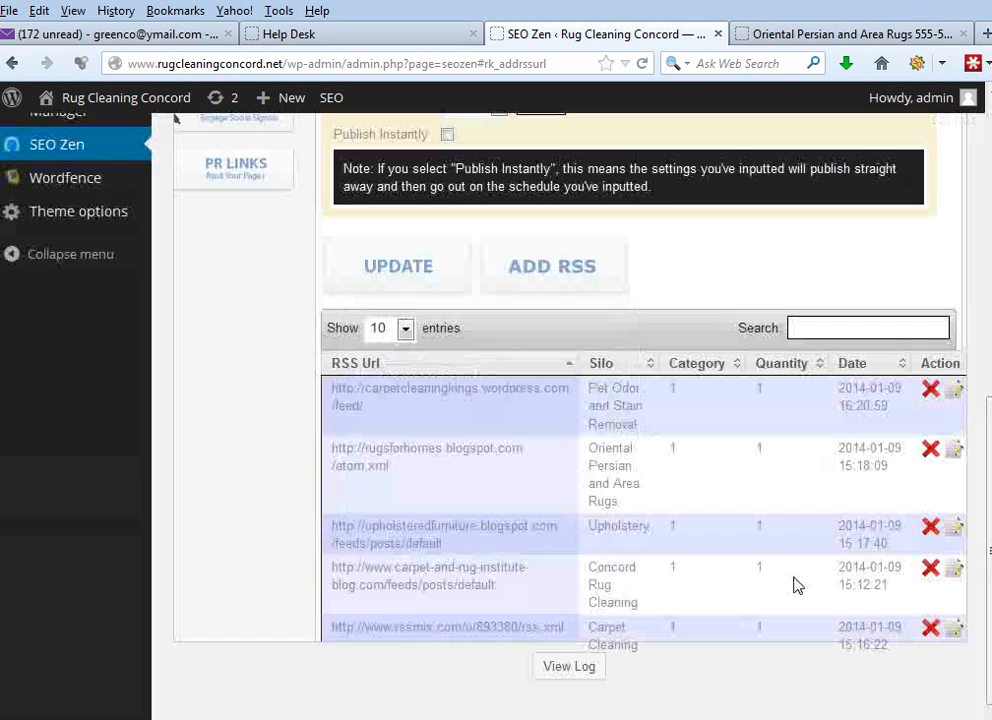
click(953, 451)
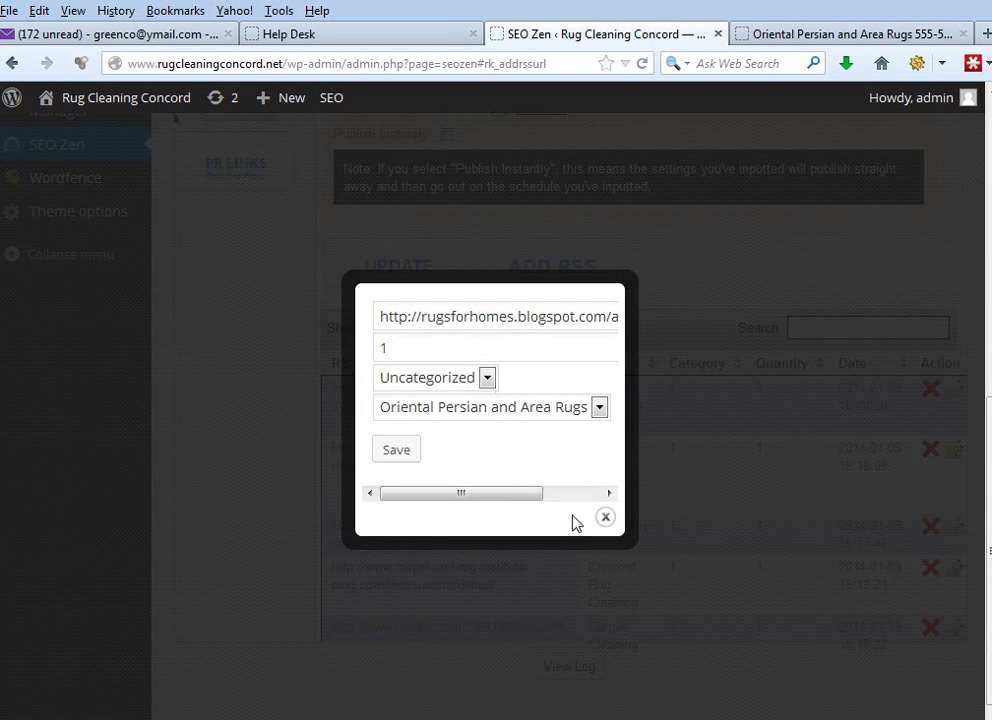
click(606, 518)
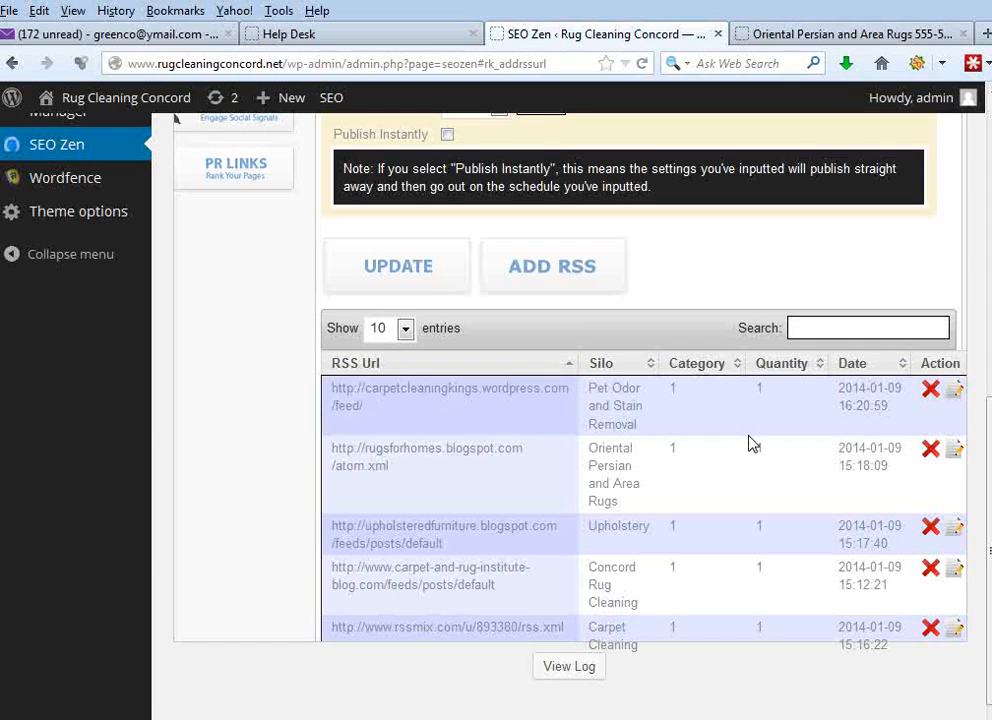
click(428, 277)
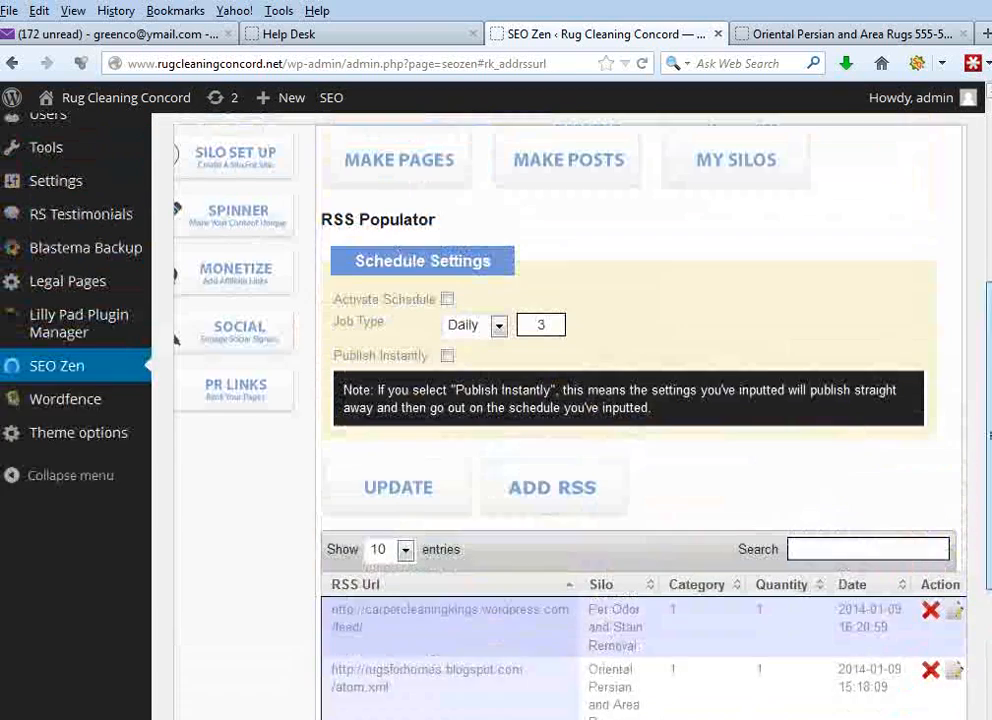
drag(989, 435, 989, 418)
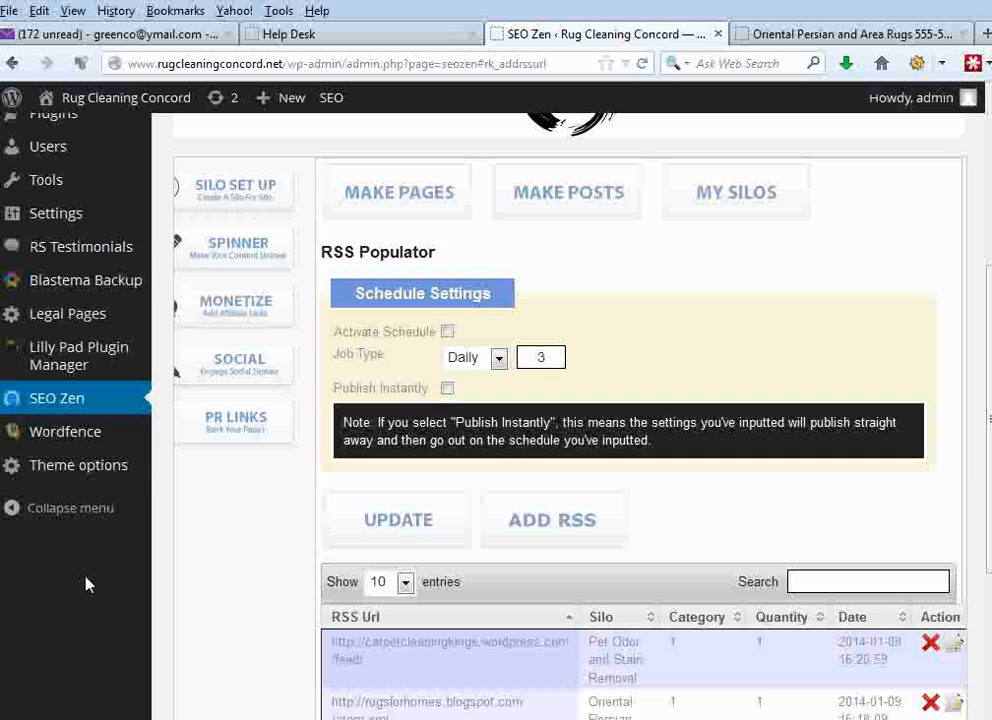
- In the reading settings, switch the Discourage search engines option off and back on, and save the changes
mouse_move(41, 225)
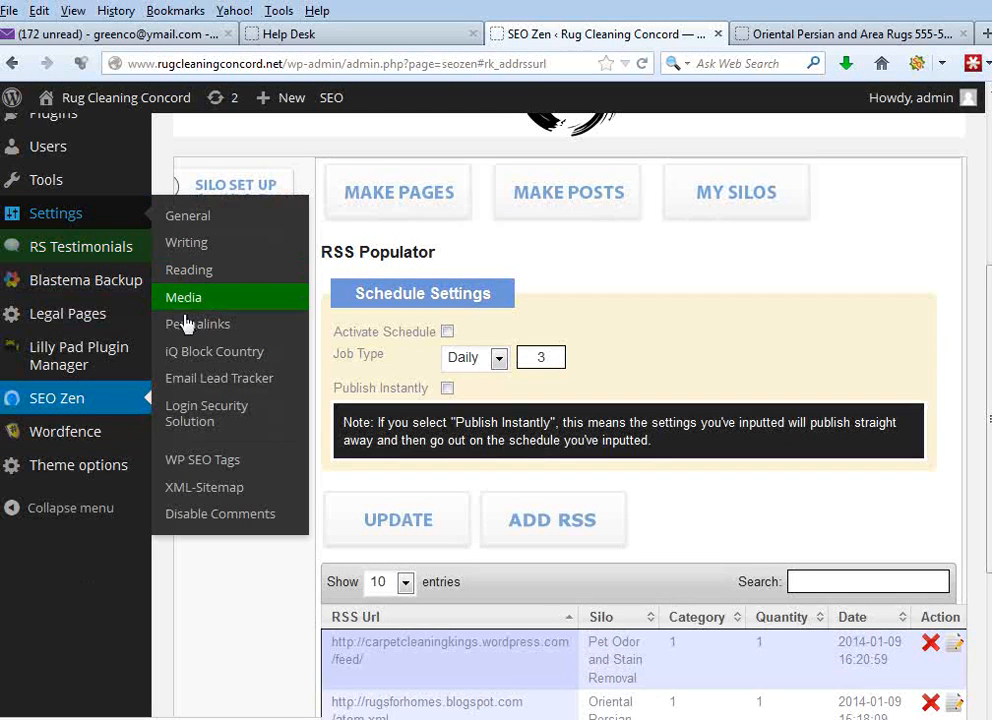
click(203, 284)
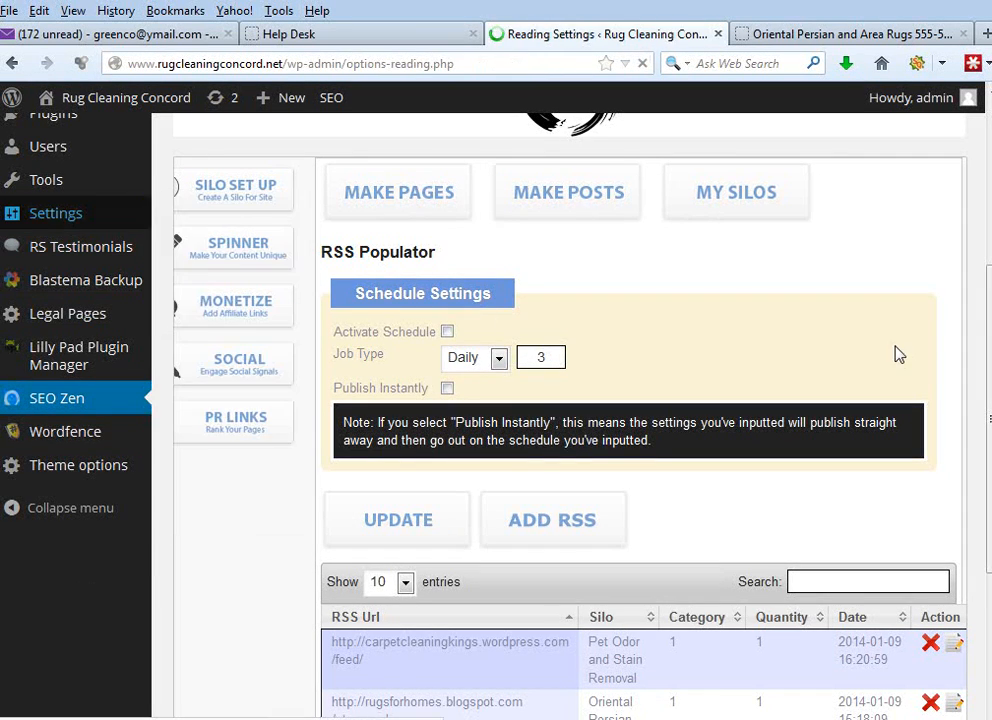
scroll(967, 251, down, 8)
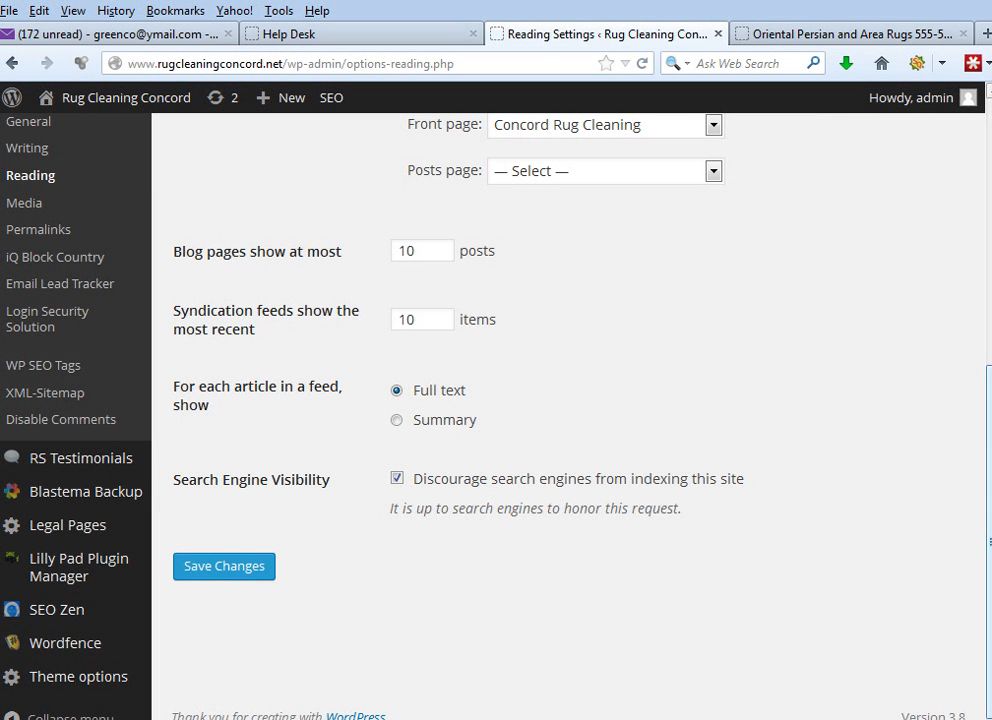
click(406, 483)
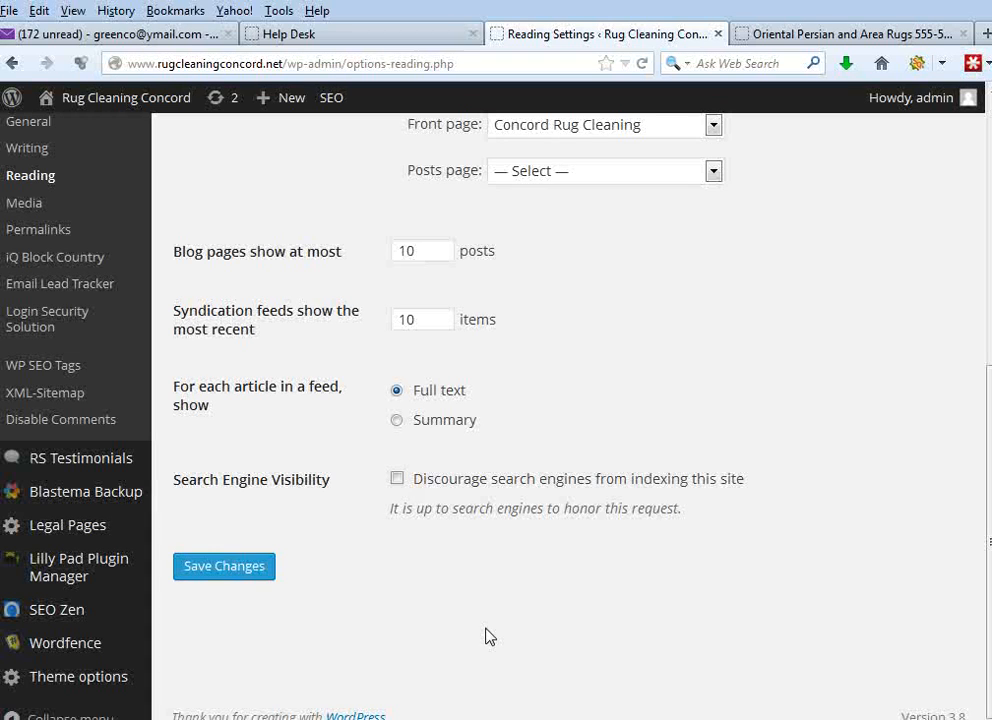
click(399, 482)
click(237, 574)
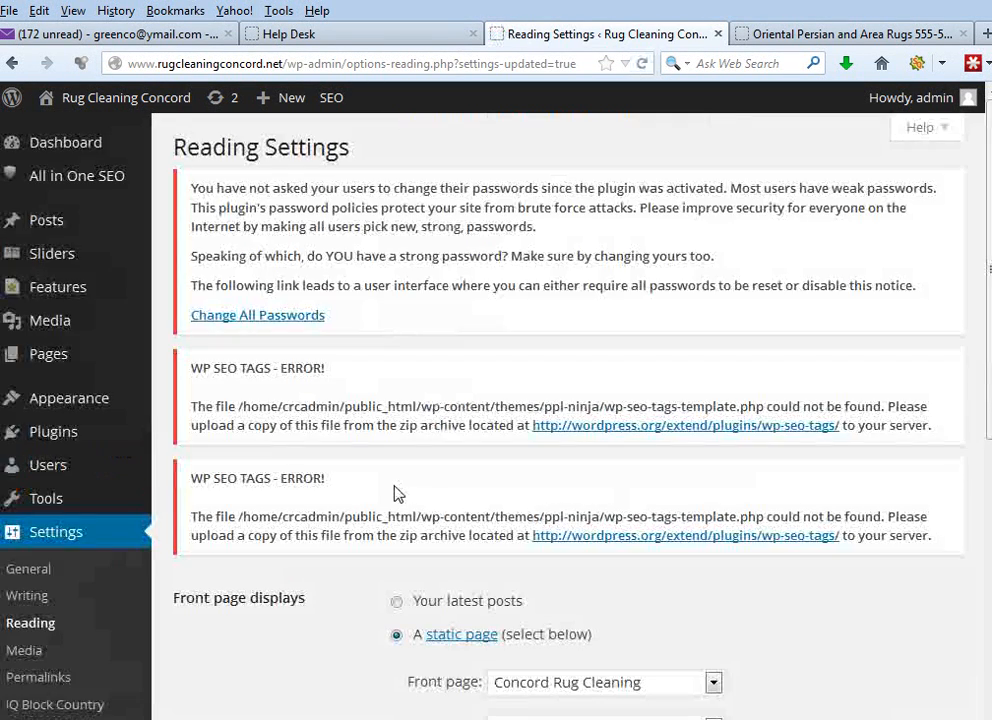
scroll(293, 493, down, 5)
scroll(260, 500, down, 3)
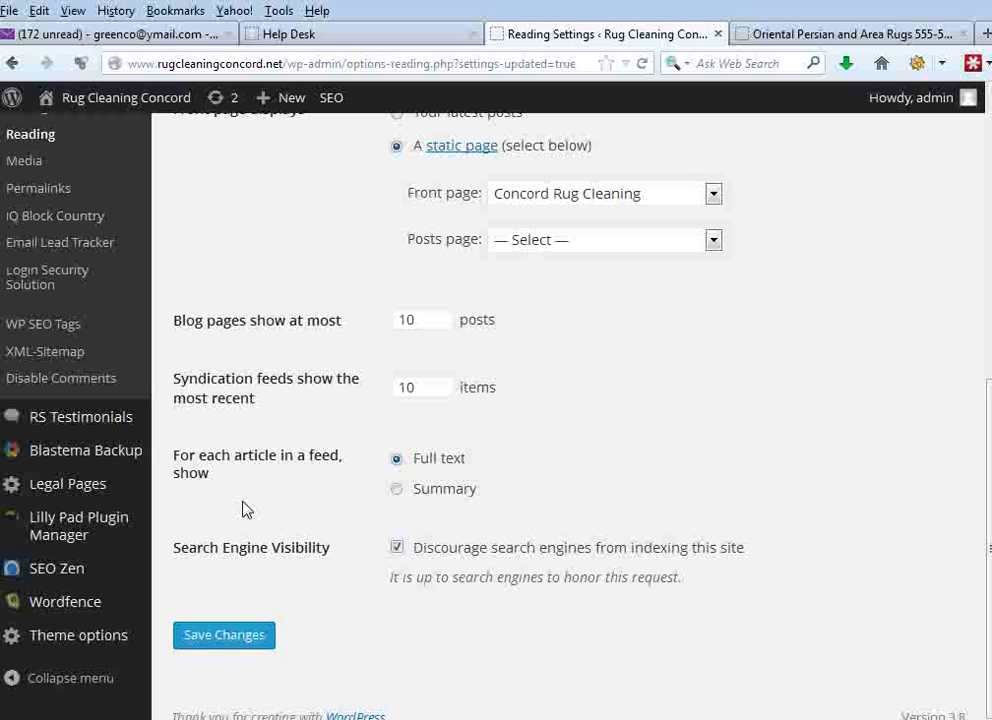
- Return to SEO Zen's RSS Populator for posts and enable both Activate Schedule and Publish Instantly
click(77, 567)
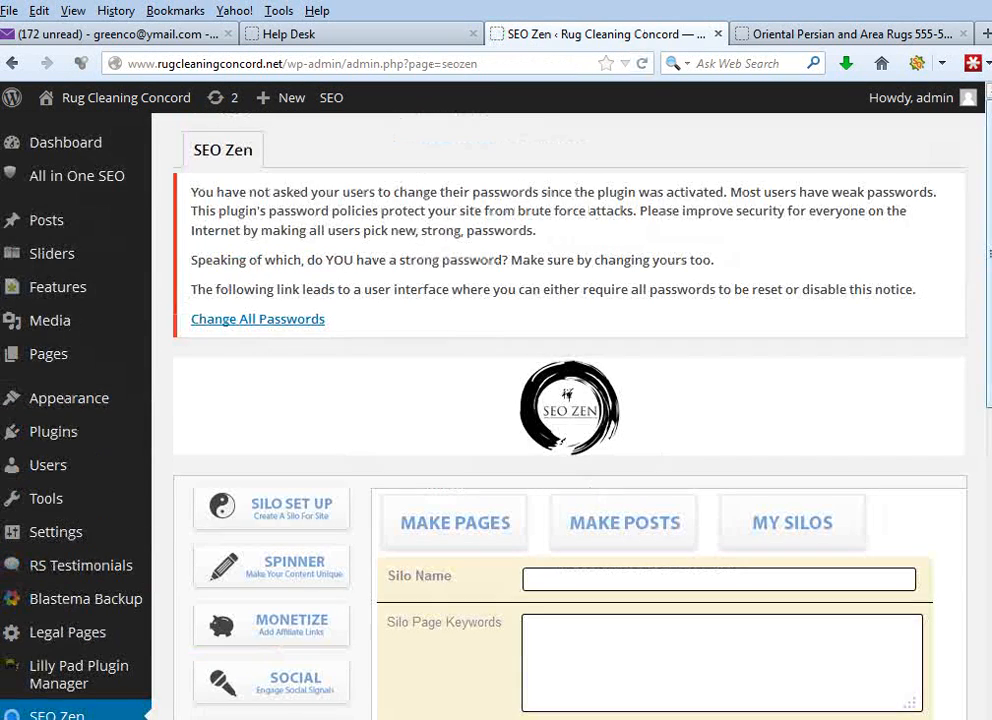
scroll(660, 461, down, 2)
scroll(570, 400, down, 1)
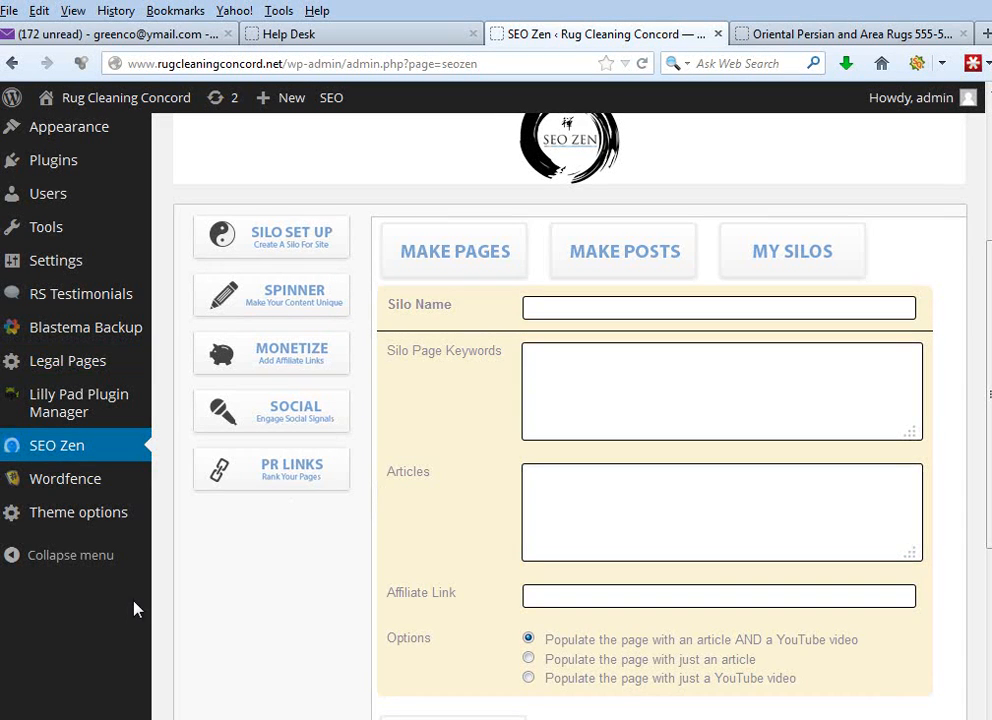
click(651, 277)
click(450, 256)
click(451, 312)
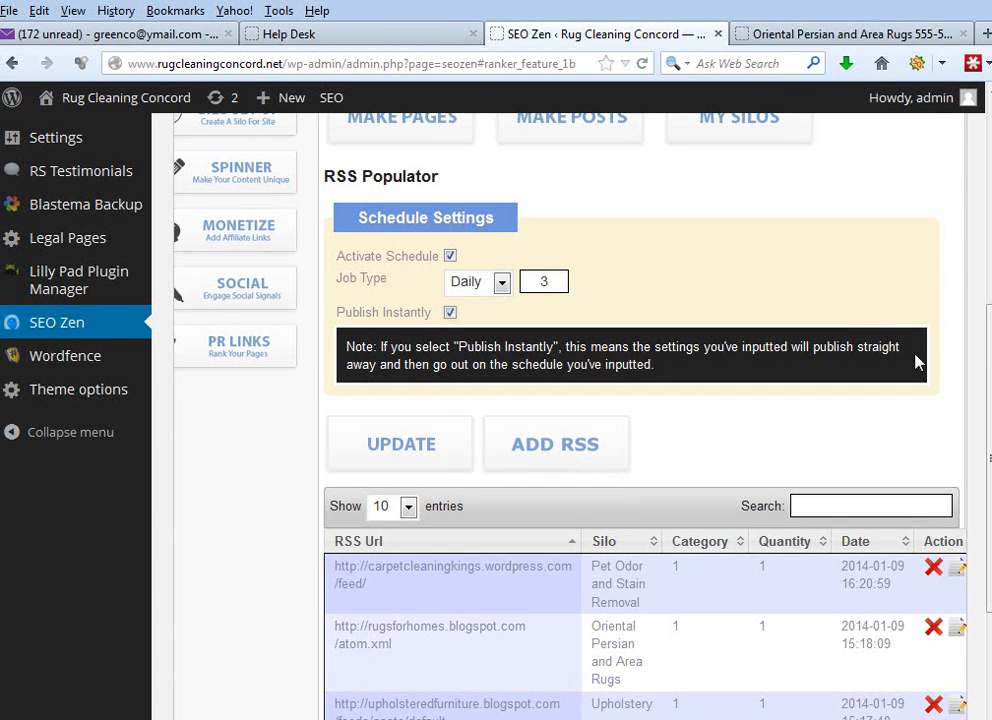
- Review the listed silo feeds, the Publish Instantly option and the daily job count in the RSS Populator
scroll(988, 460, down, 1)
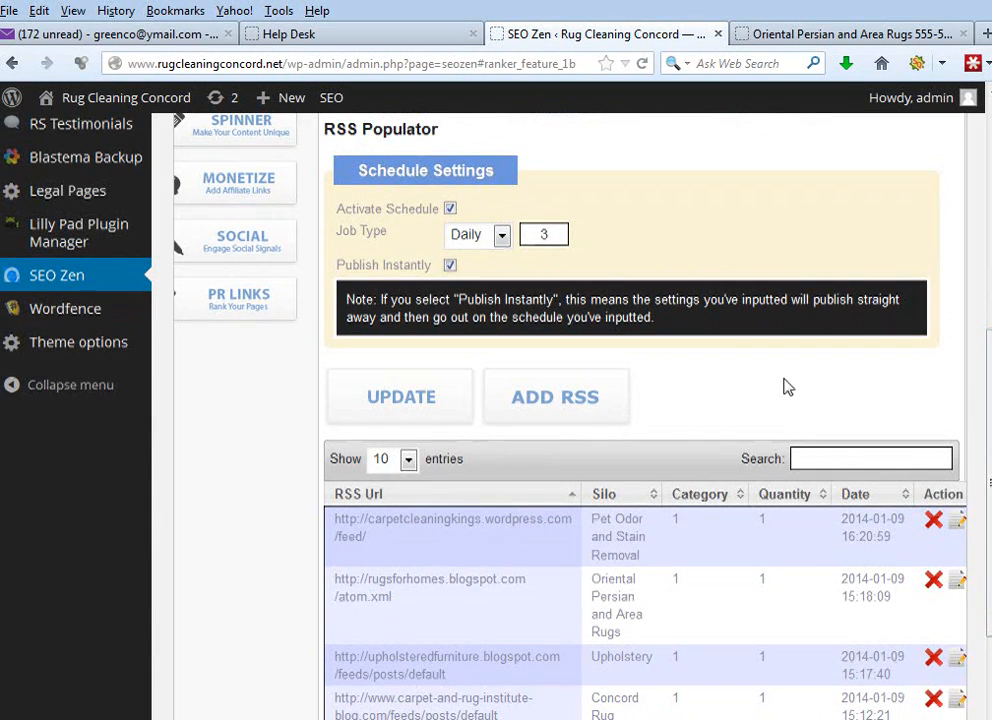
scroll(968, 354, down, 3)
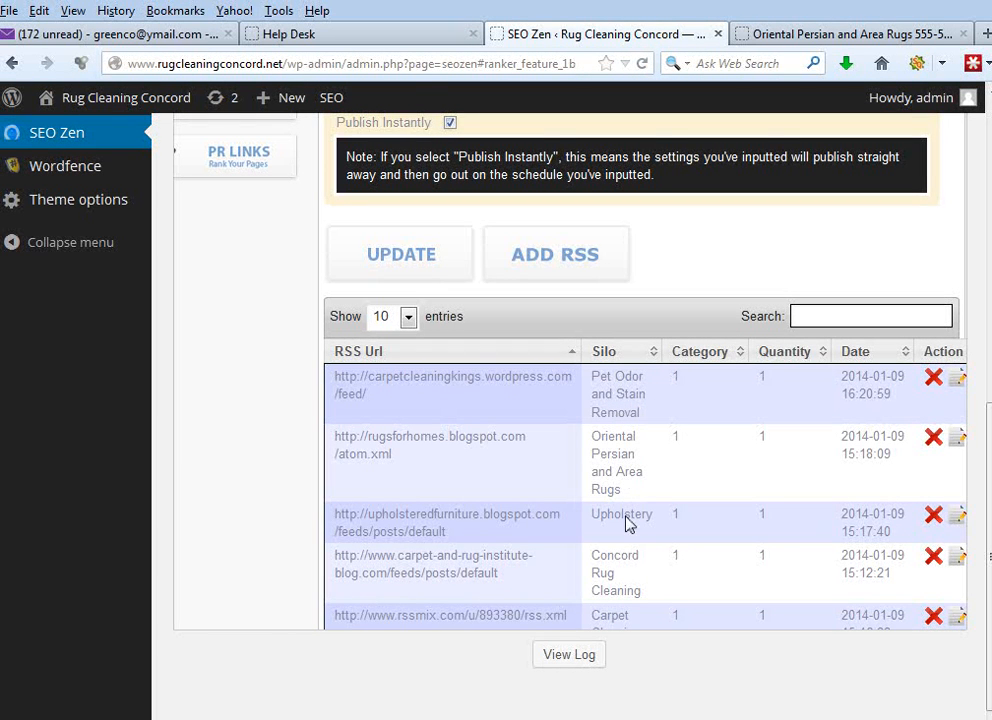
scroll(618, 626, up, 3)
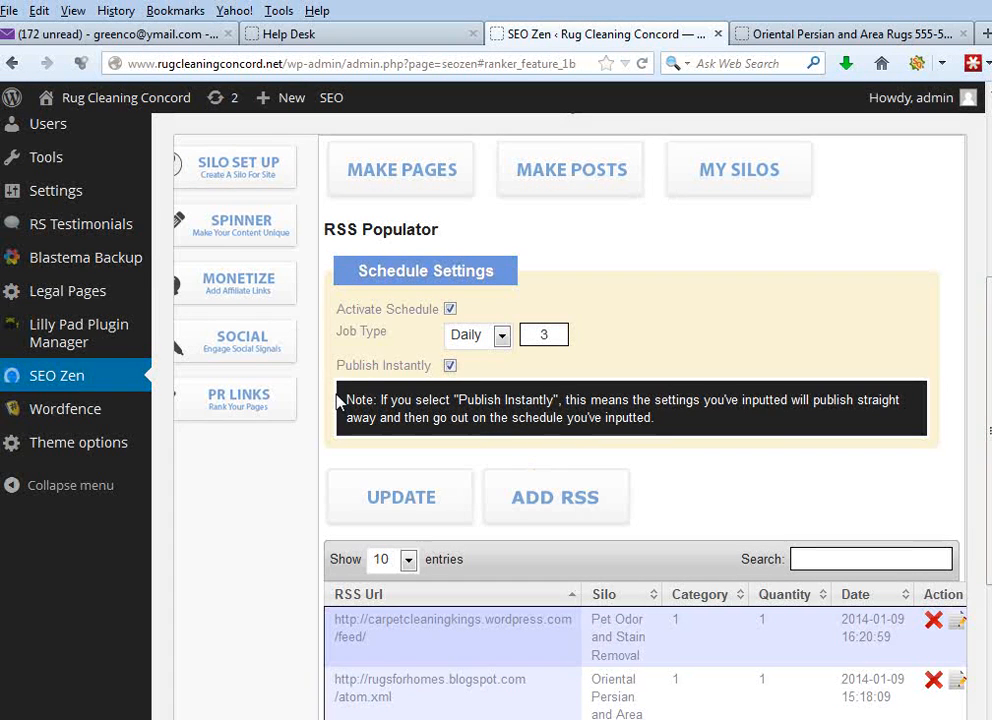
drag(337, 366, 371, 366)
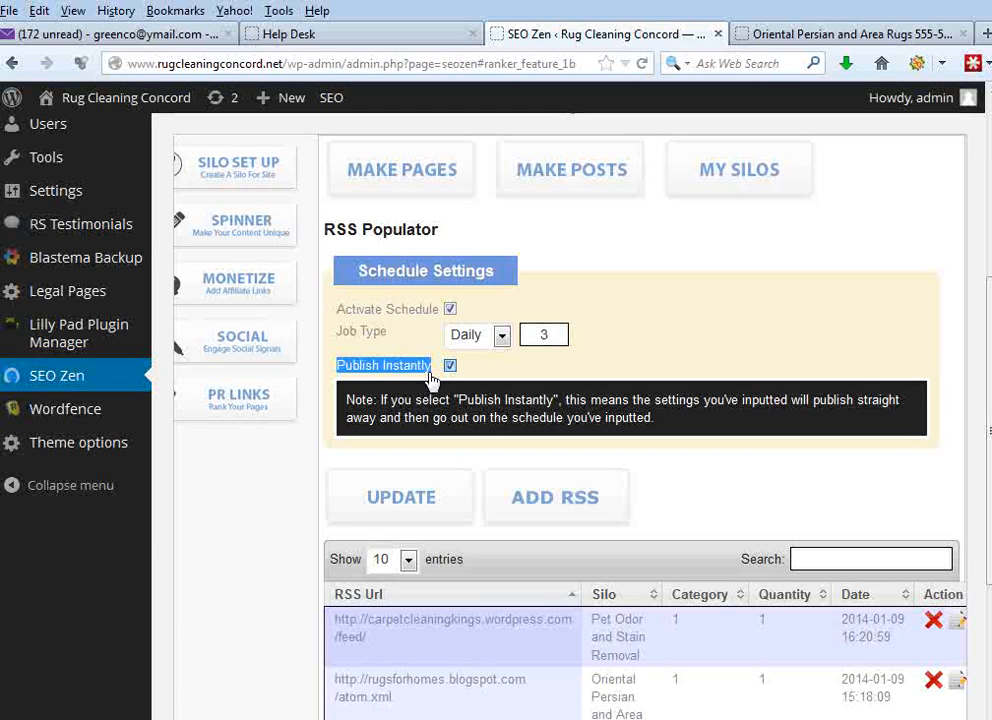
click(518, 374)
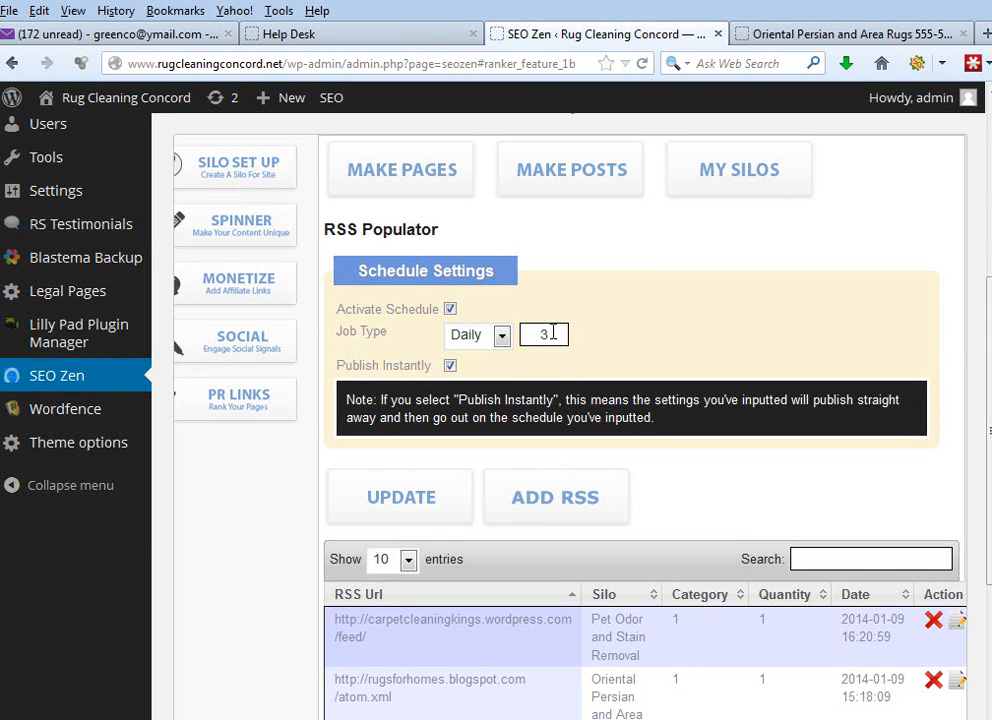
key(BackSpace)
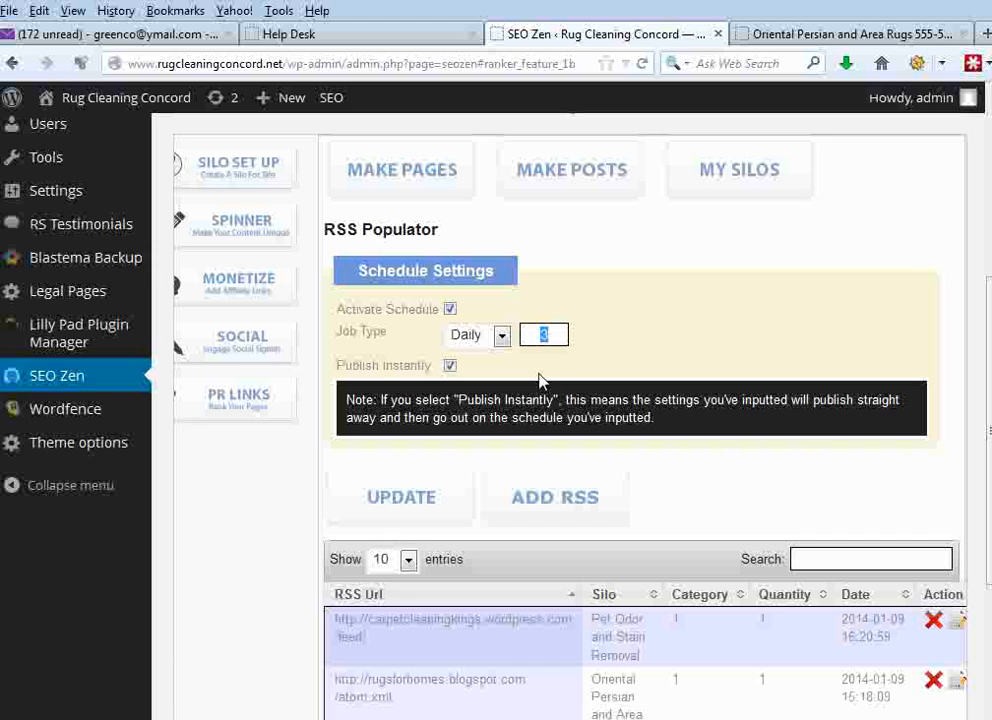
text(3)
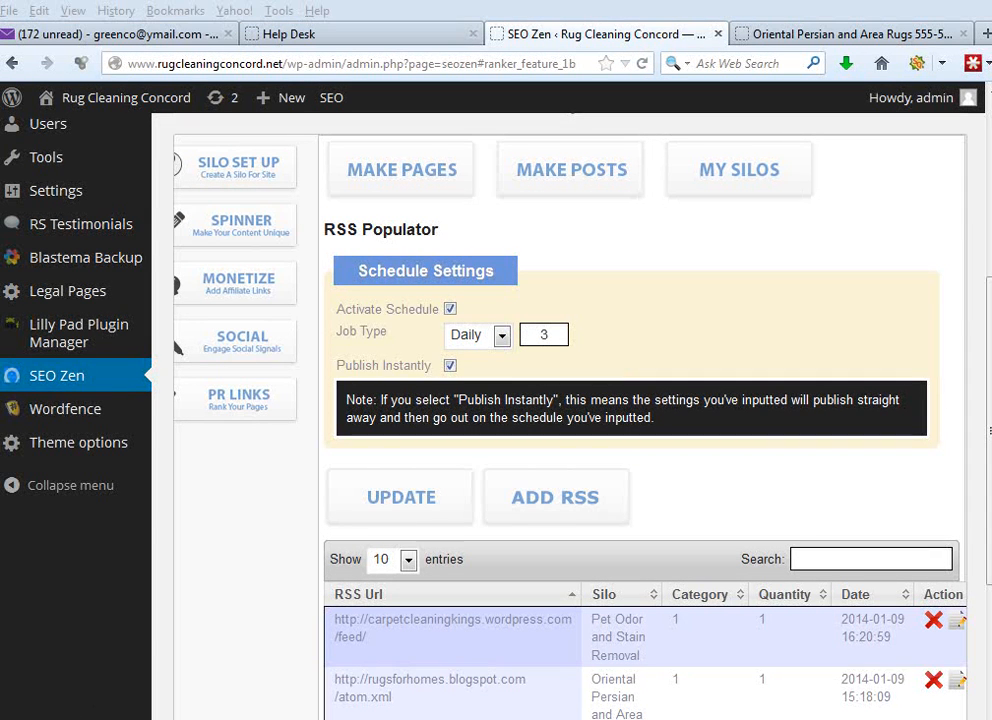
- Examine the installed plugins list, including the WP Legal Pages entry, and view the Legal Pages plugin's general settings
mouse_move(72, 302)
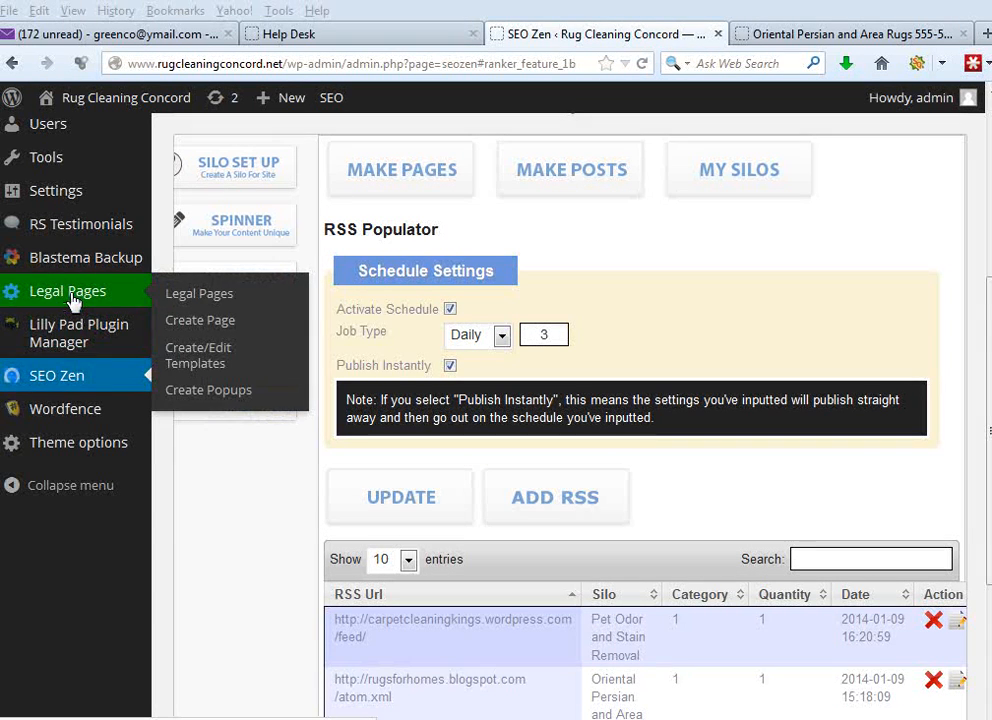
click(80, 302)
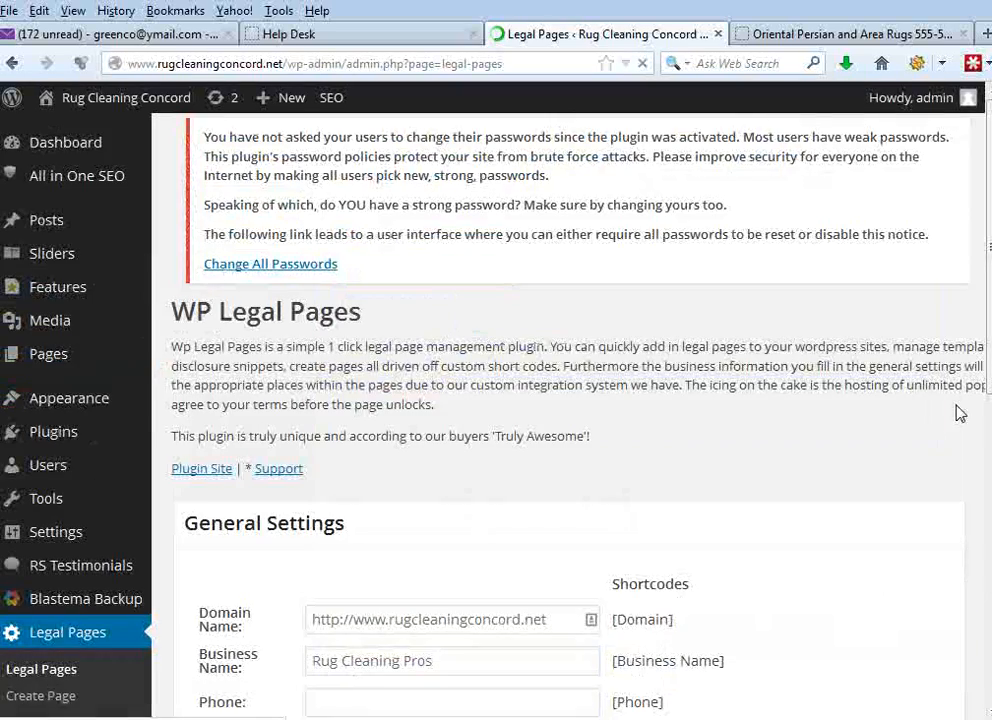
mouse_move(990, 243)
mouse_down()
mouse_move(990, 271)
mouse_move(990, 250)
mouse_up()
click(95, 421)
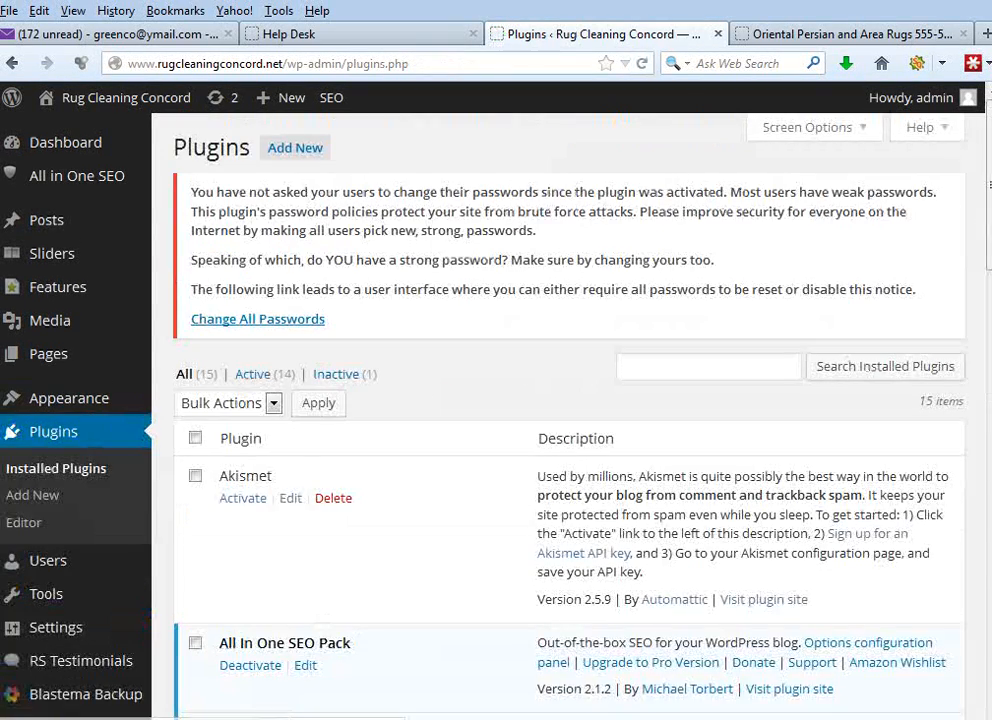
scroll(560, 420, down, 10)
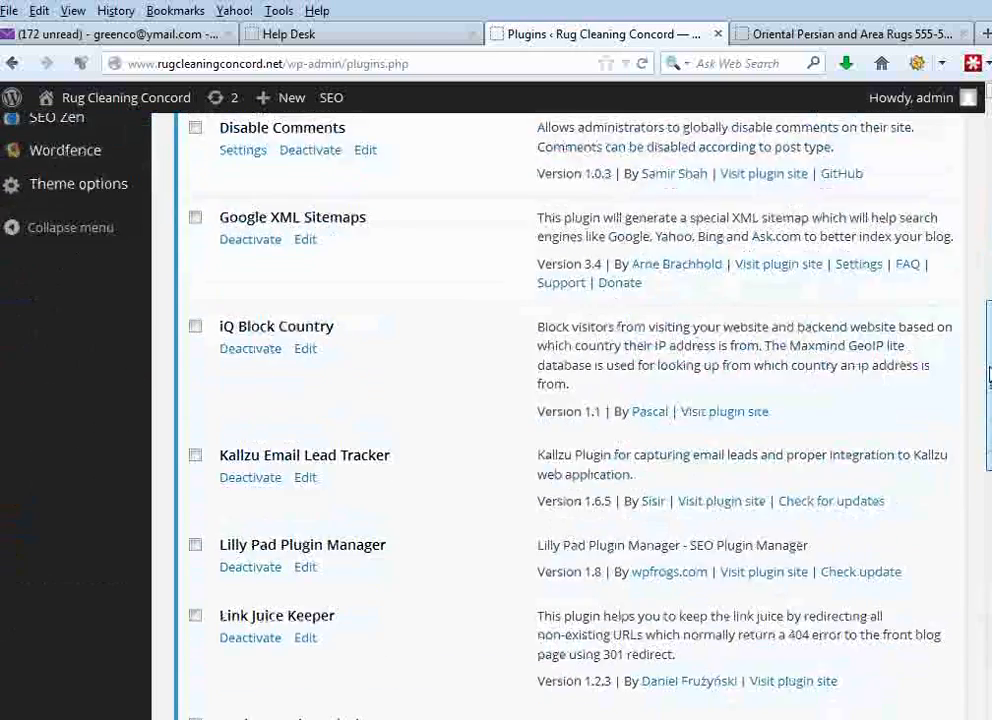
drag(990, 437, 990, 573)
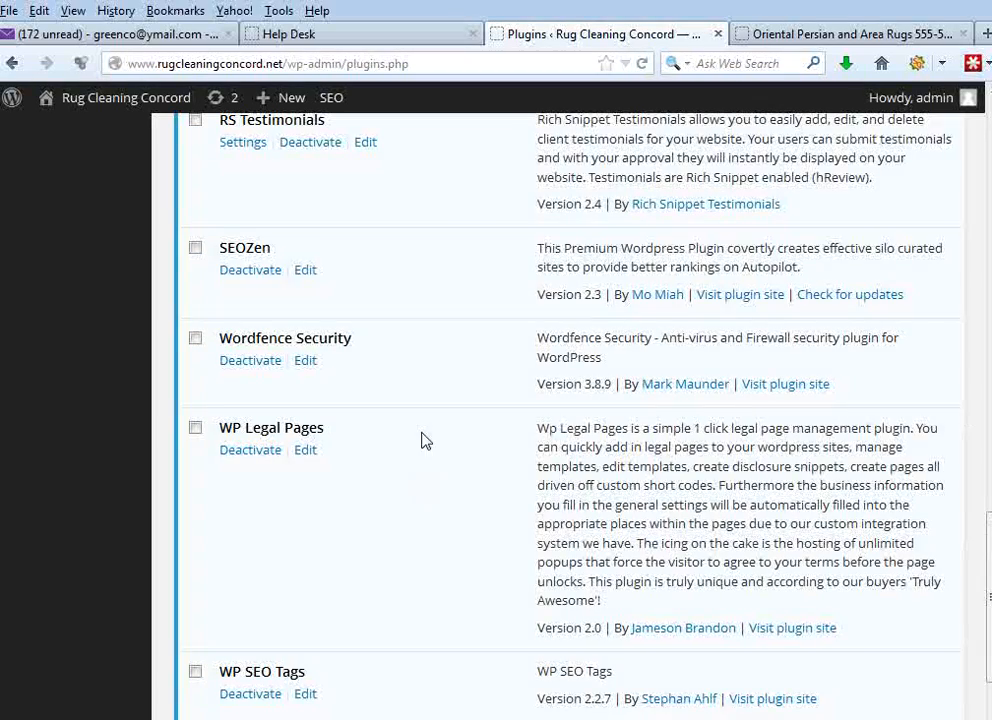
drag(989, 577, 989, 237)
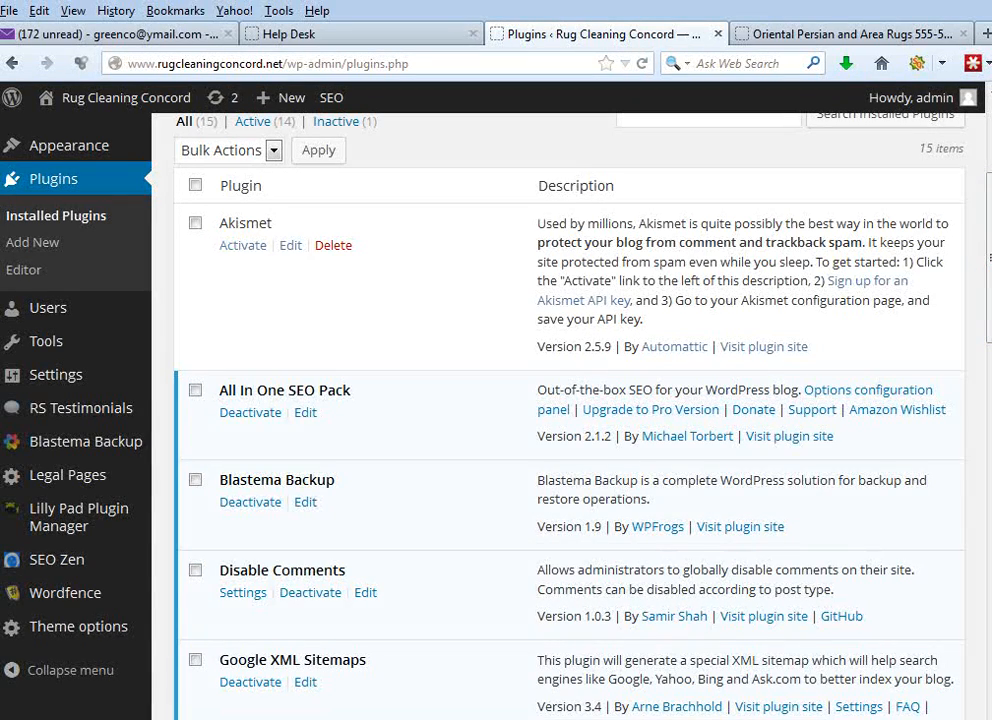
click(86, 482)
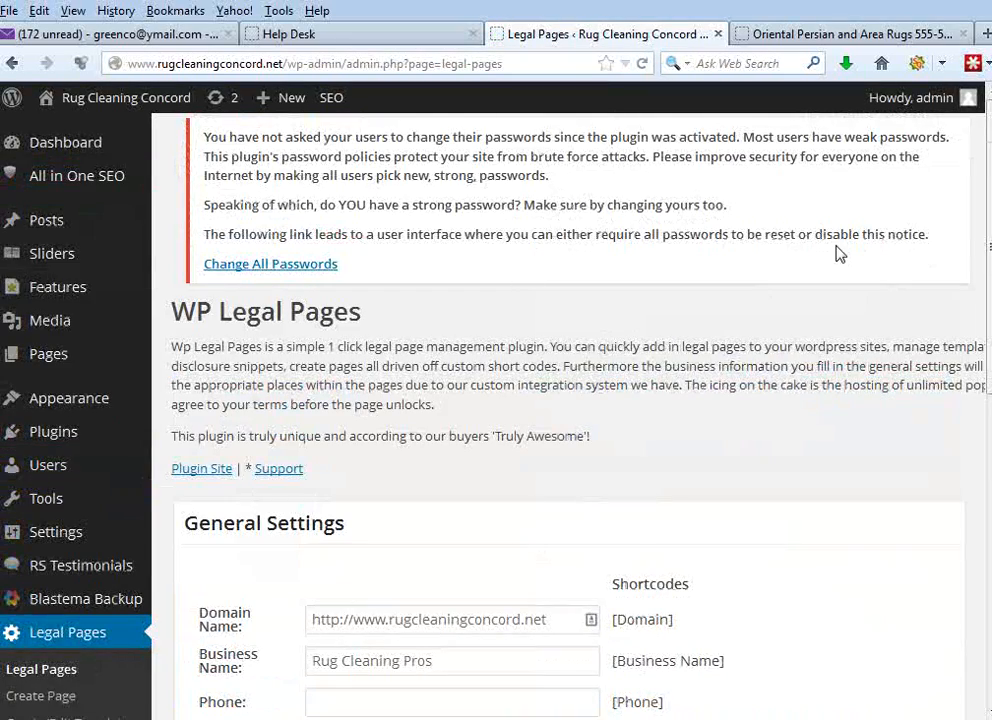
- Replace the Domain Name in the WP Legal Pages general settings with the site's address copied from the browser, and check the Business Name
scroll(986, 277, down, 3)
scroll(986, 277, down, 2)
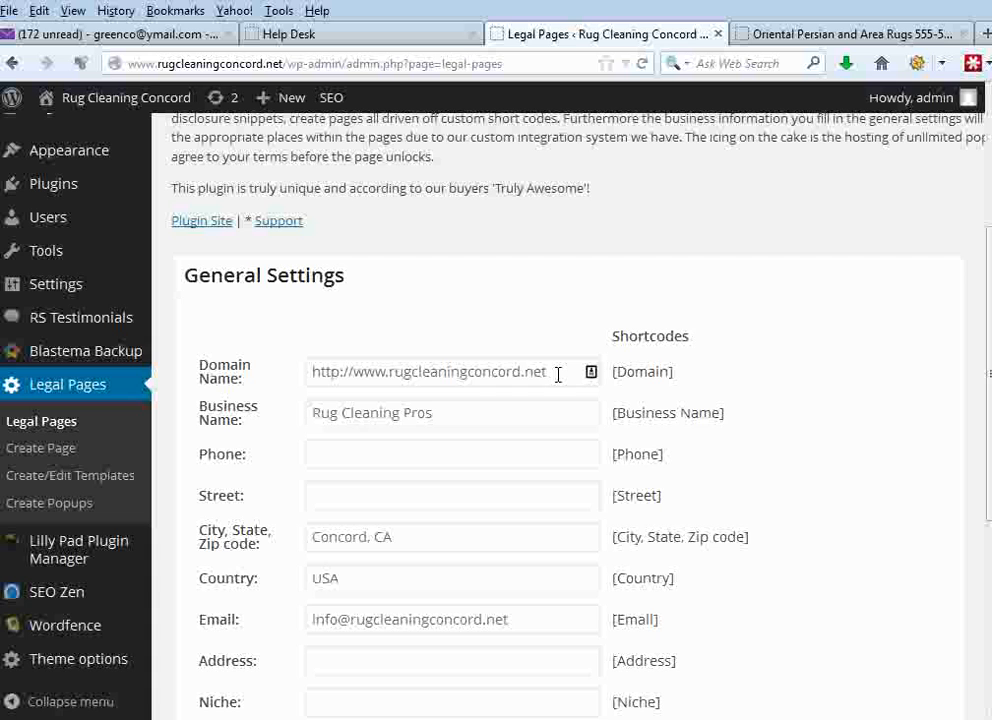
drag(558, 374, 258, 383)
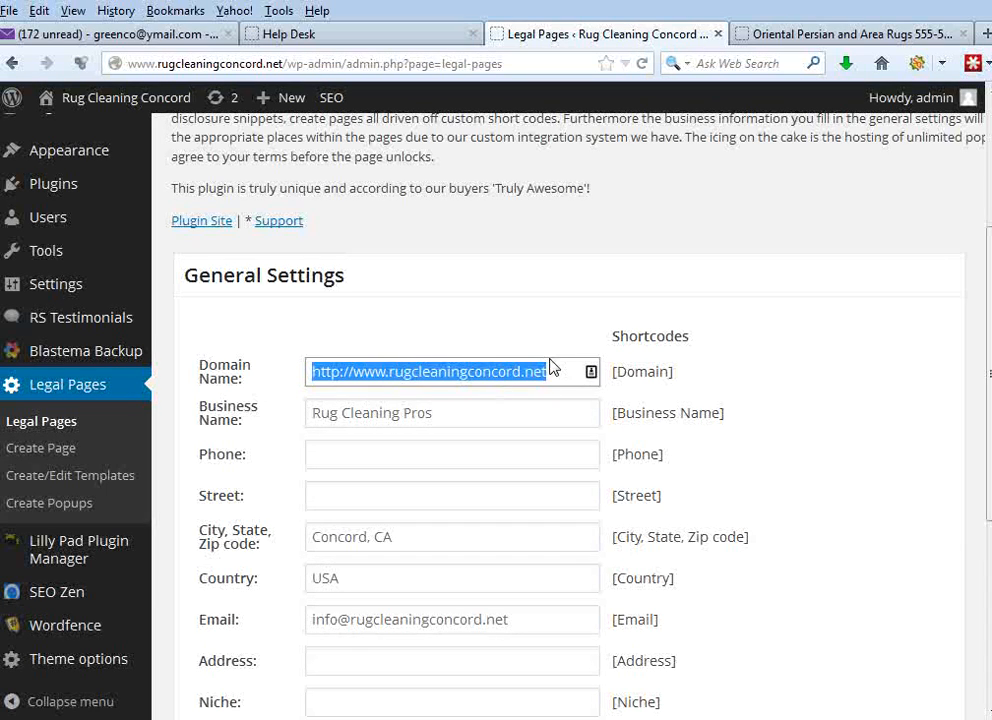
click(572, 378)
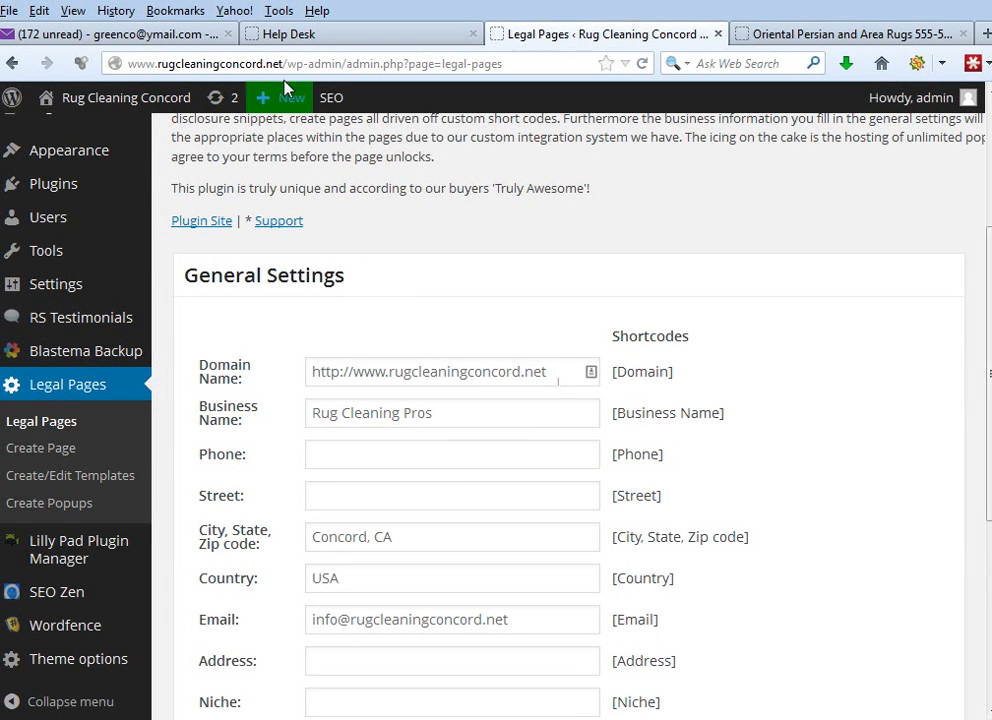
drag(283, 63, 115, 75)
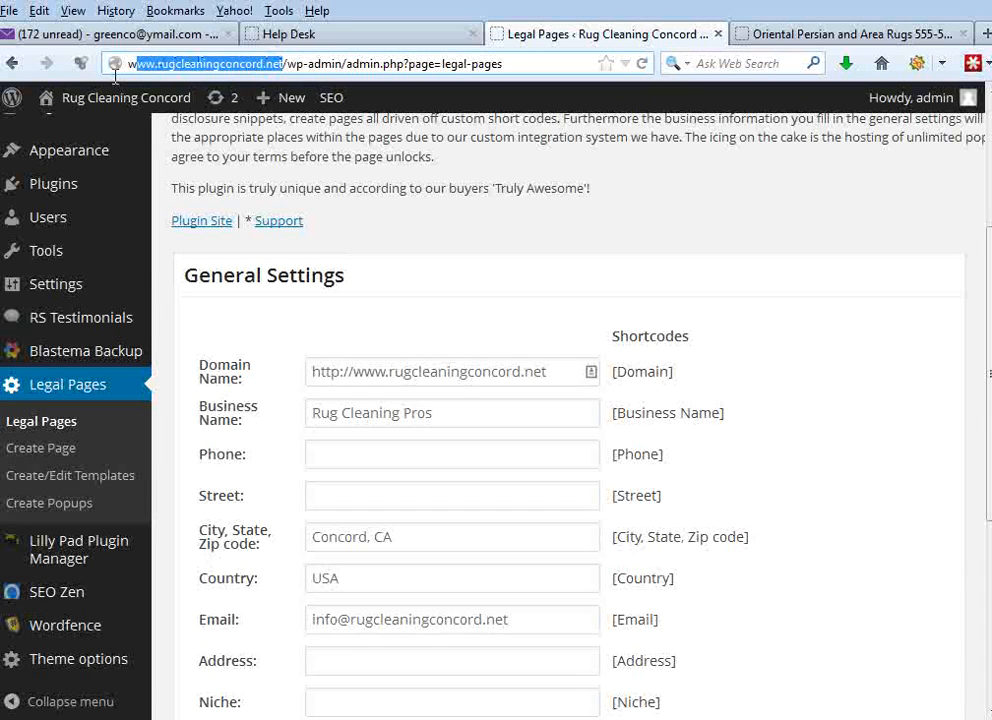
right_click(113, 64)
click(168, 104)
drag(563, 373, 111, 412)
key(ctrl+v)
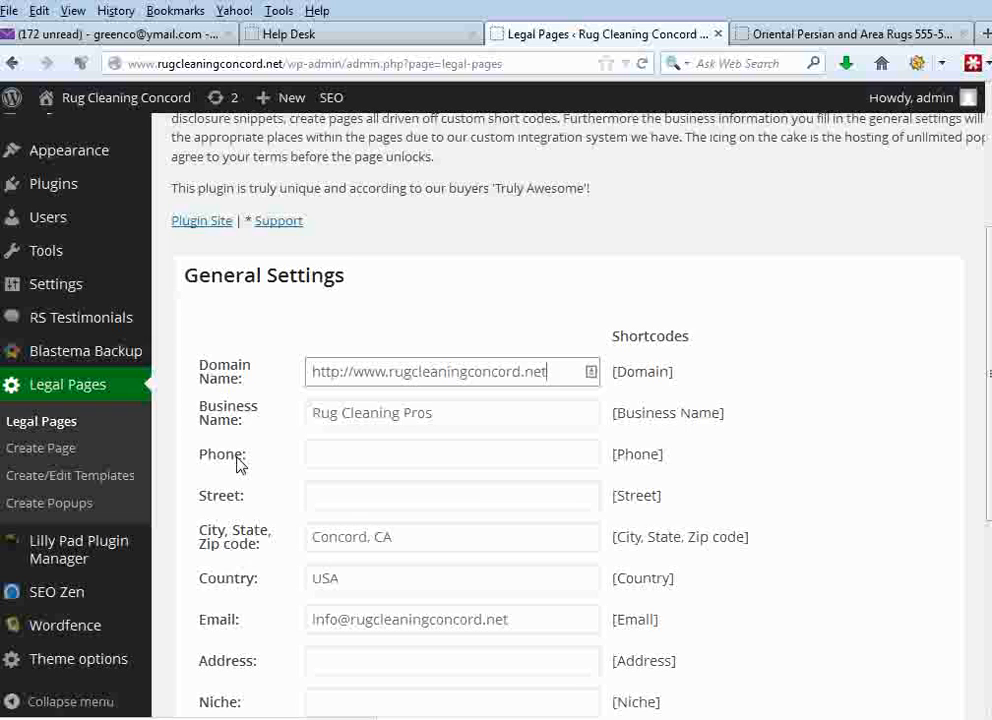
drag(498, 424, 233, 421)
click(828, 401)
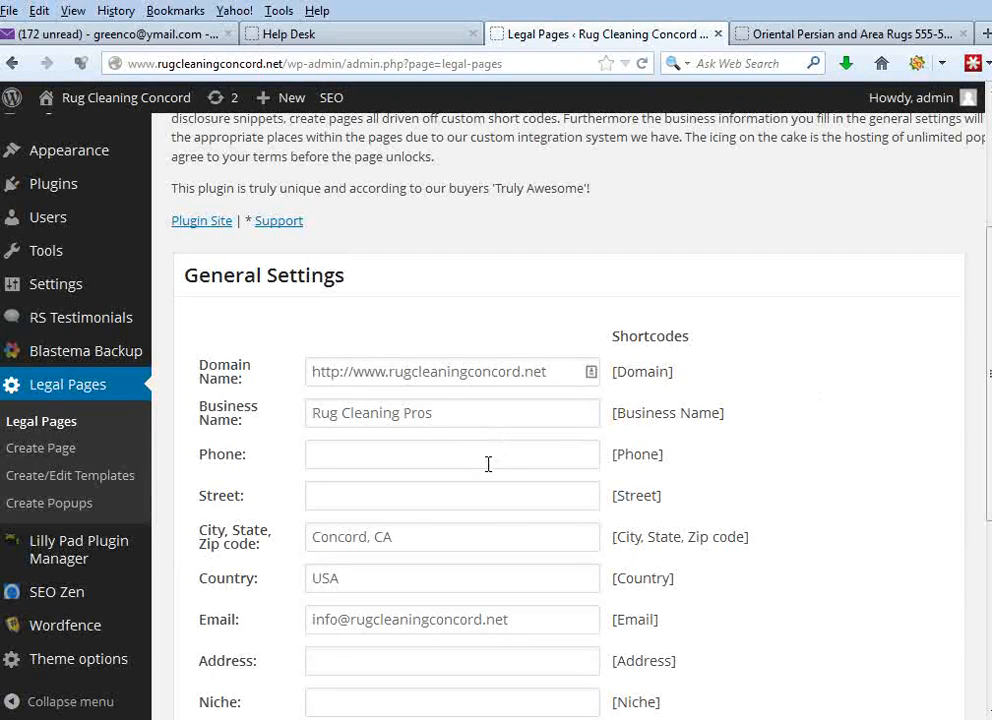
- Open the Concord Rug Cleaning page on the live site and copy the business's street and city lines near its end
click(826, 34)
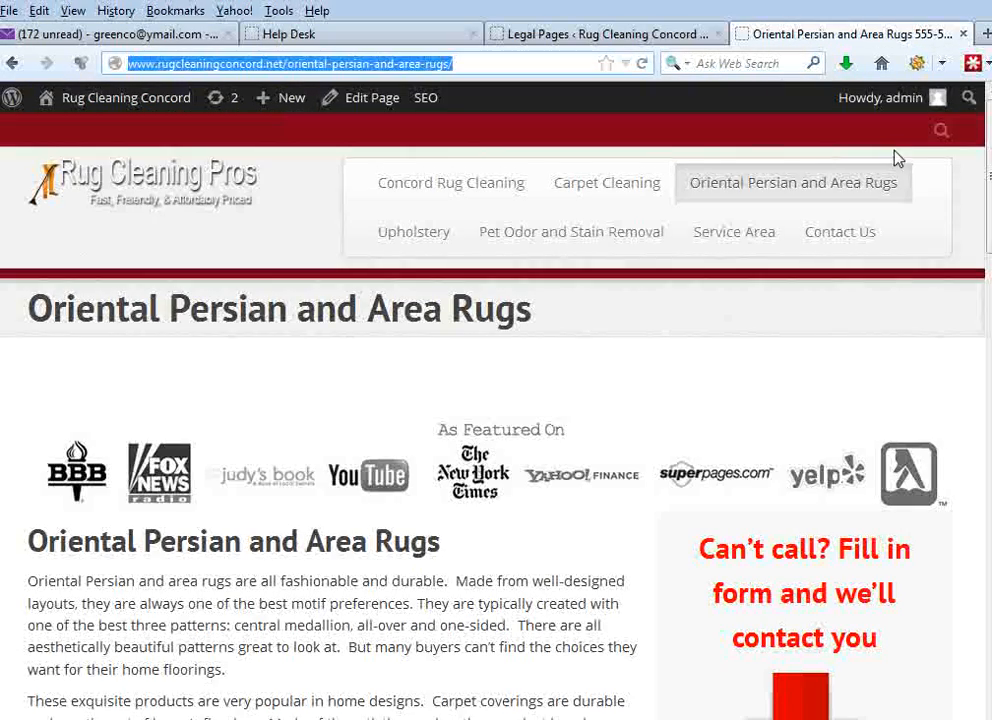
click(514, 189)
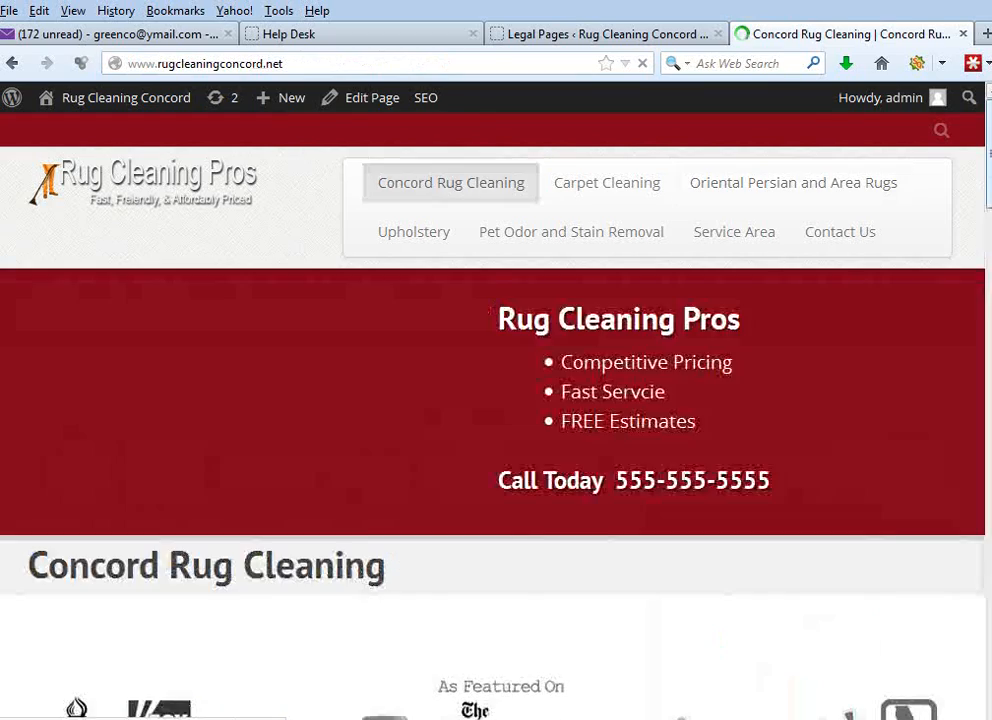
drag(988, 162, 988, 487)
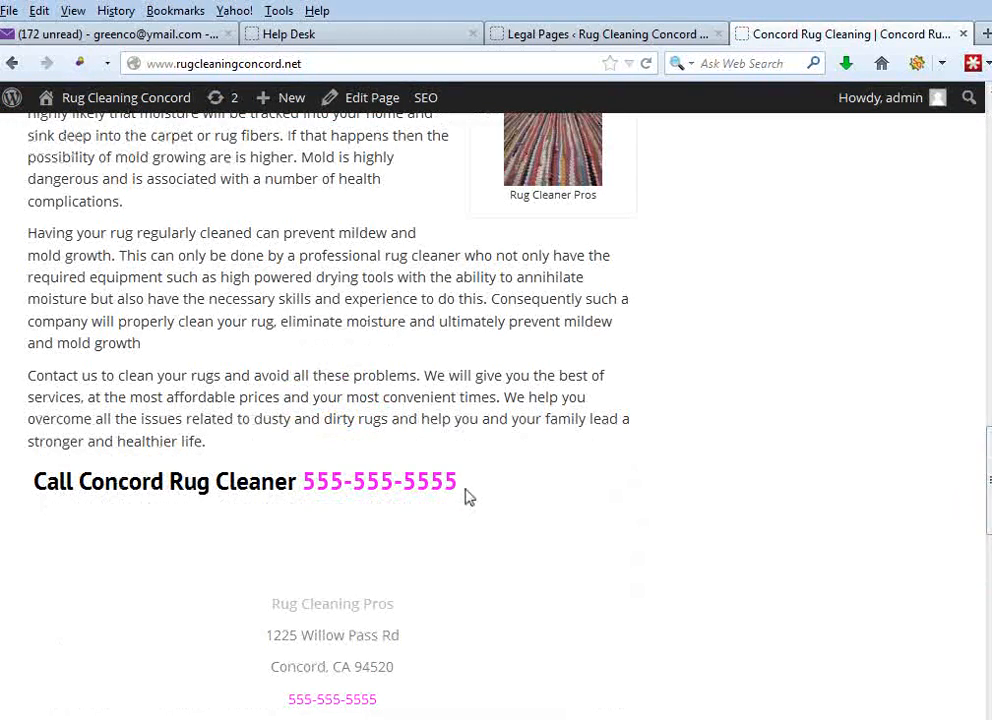
scroll(469, 652, down, 3)
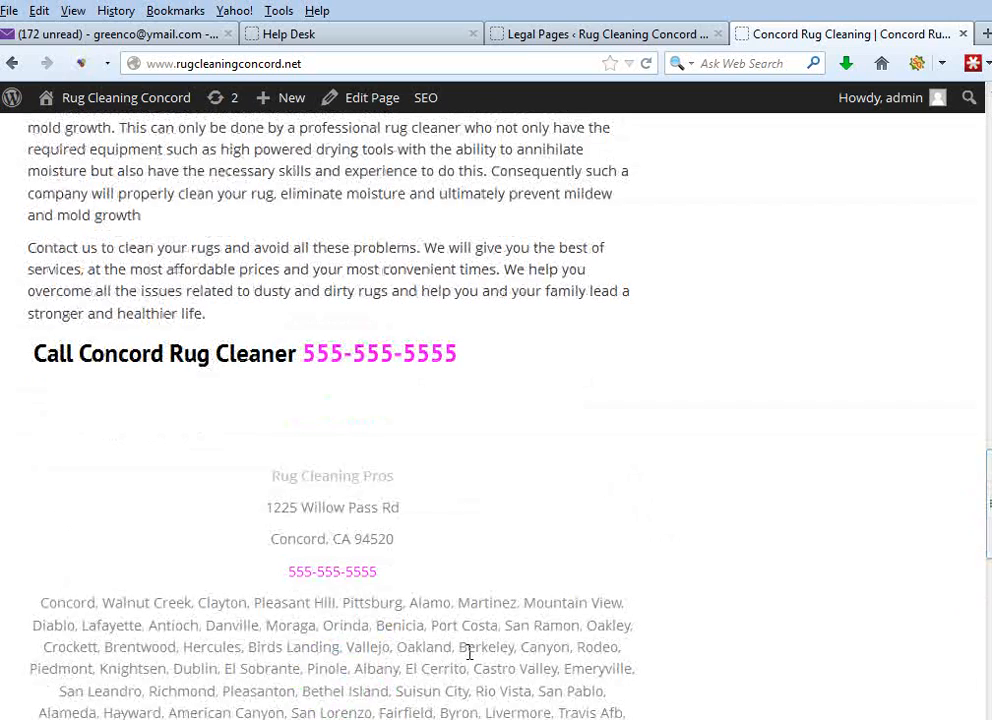
drag(267, 508, 418, 543)
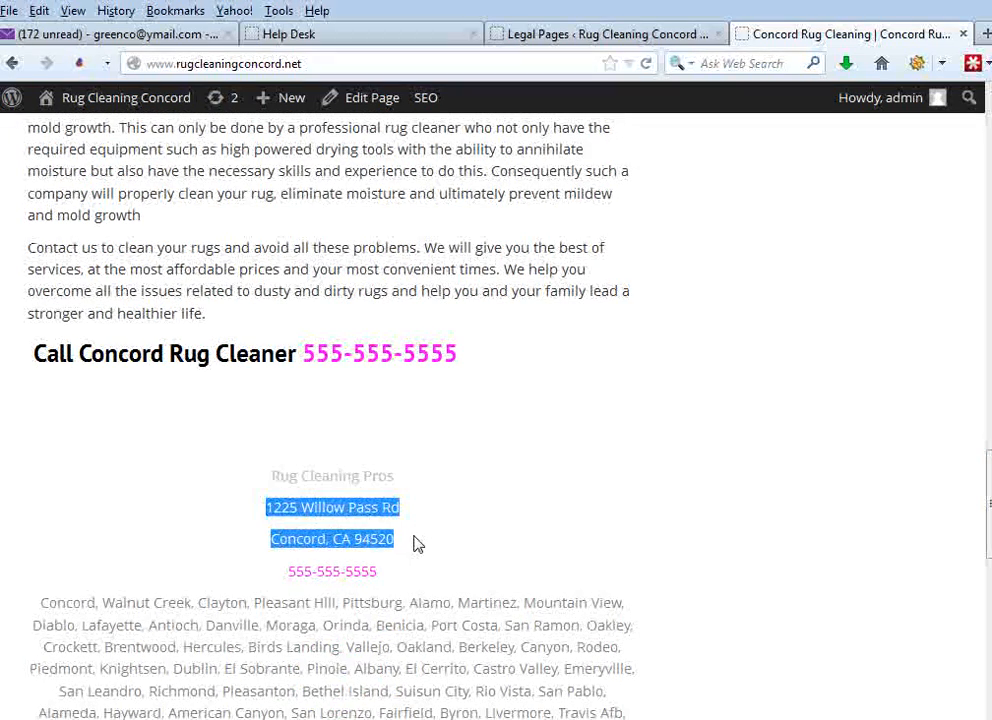
right_click(393, 512)
click(405, 278)
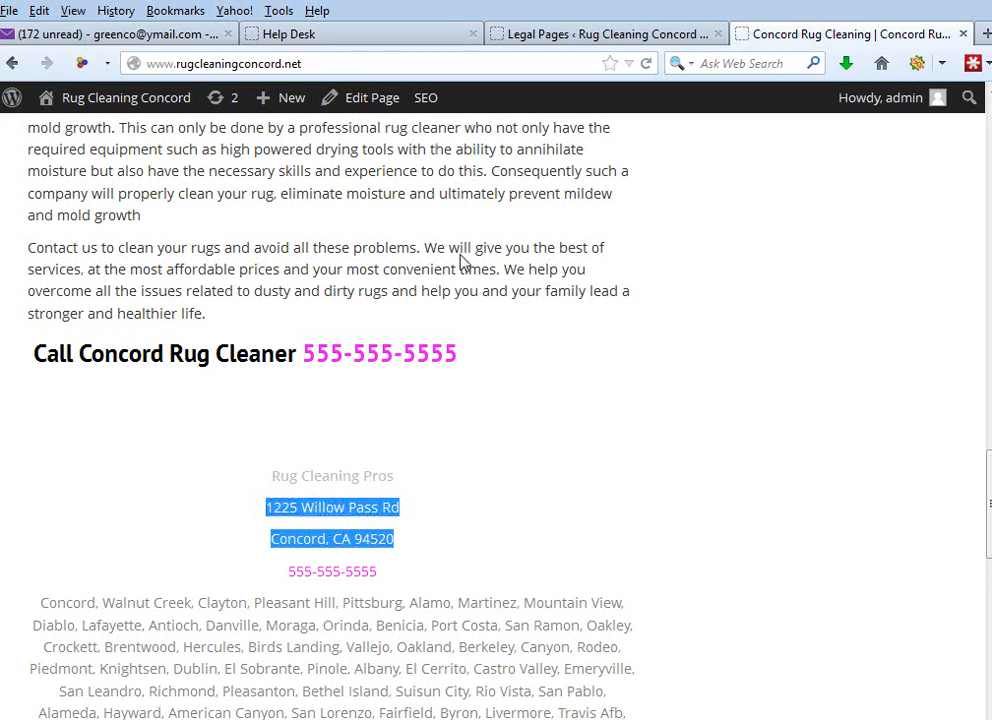
- Return to the Legal Pages settings and fill in Street with the copied address, removing the city, state and zip part
click(140, 33)
click(282, 38)
click(655, 37)
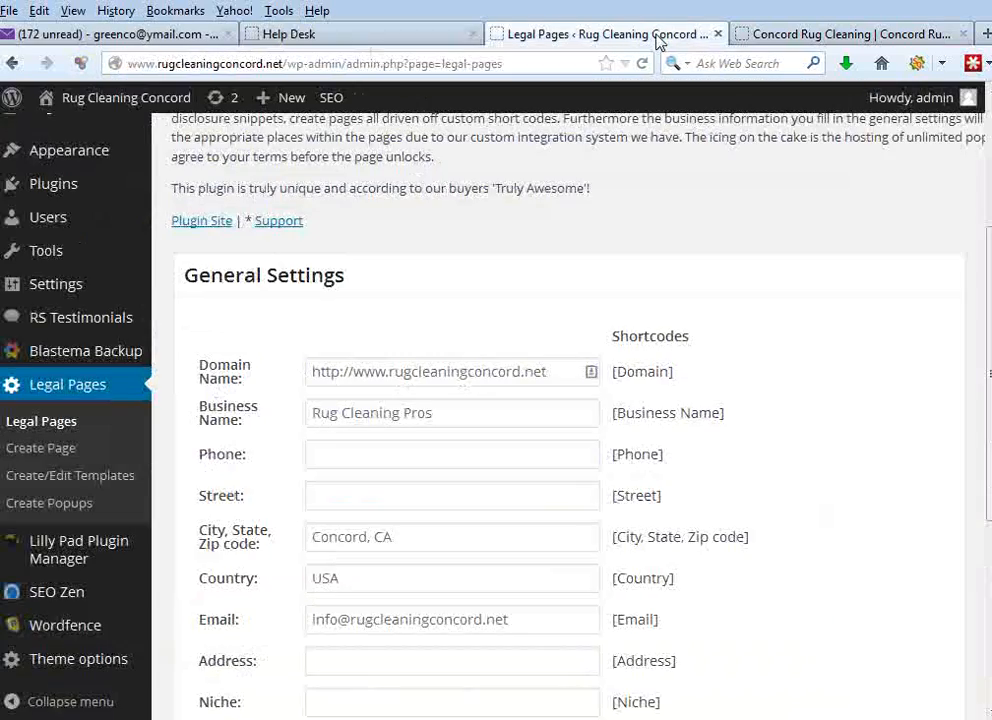
click(435, 494)
key(ctrl+v)
drag(449, 495, 615, 511)
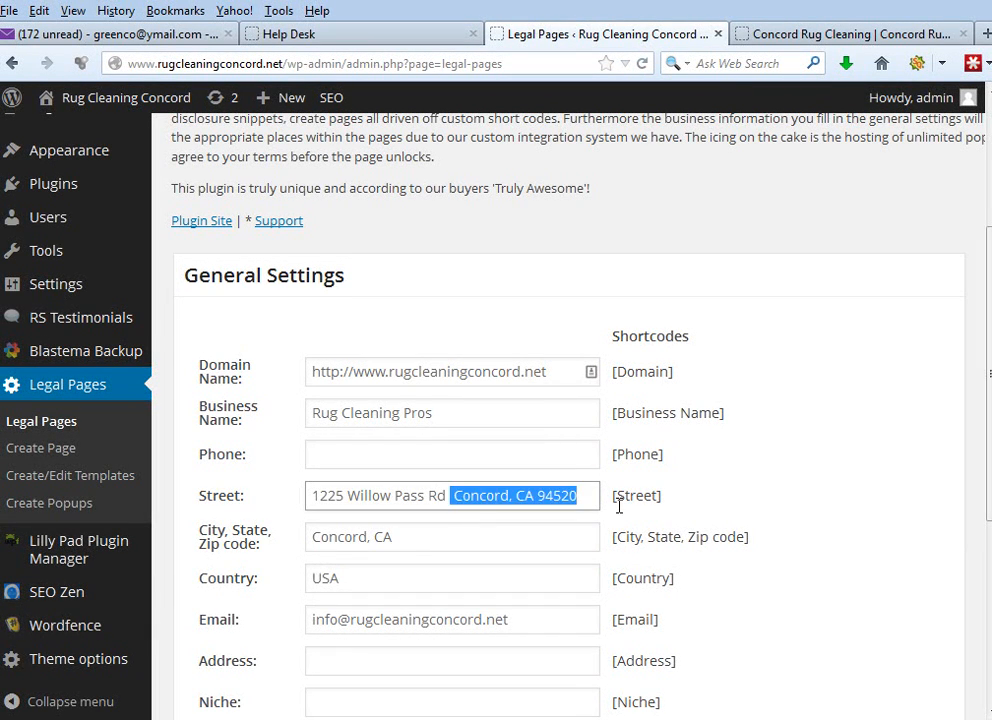
key(Delete)
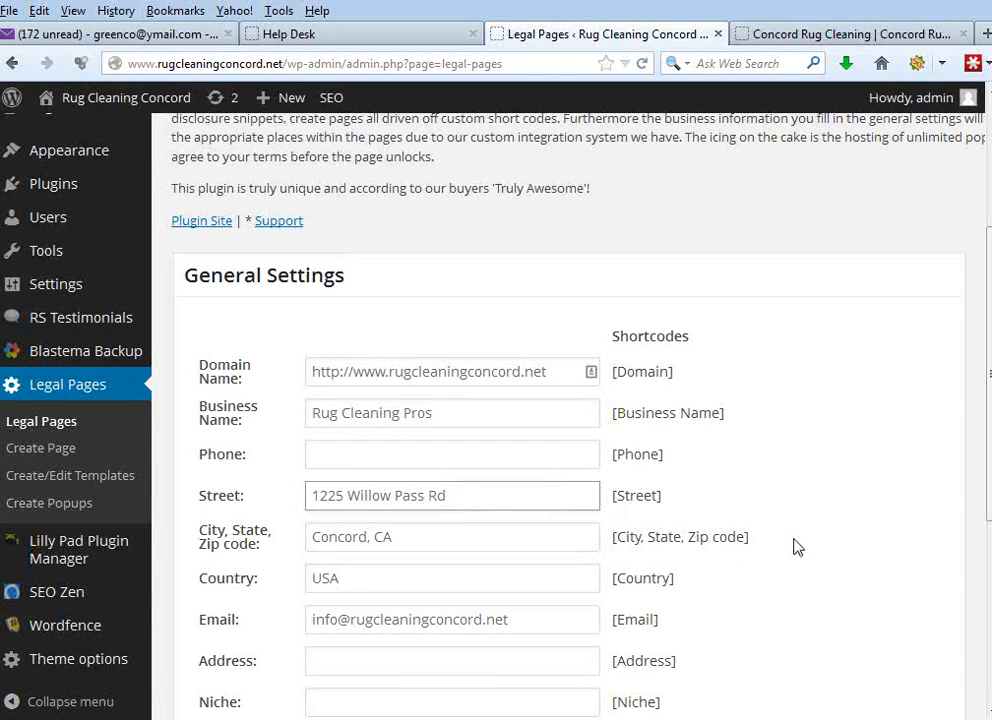
- Check the address on the live site and add the zip code to the City, State, Zip code setting
click(815, 35)
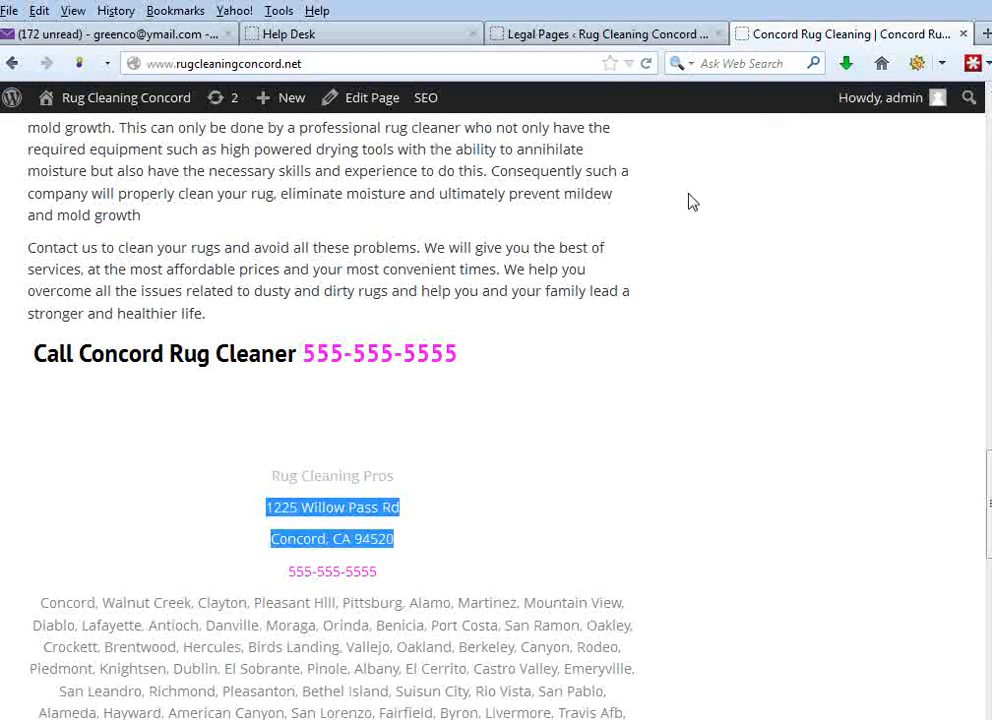
click(580, 34)
click(456, 545)
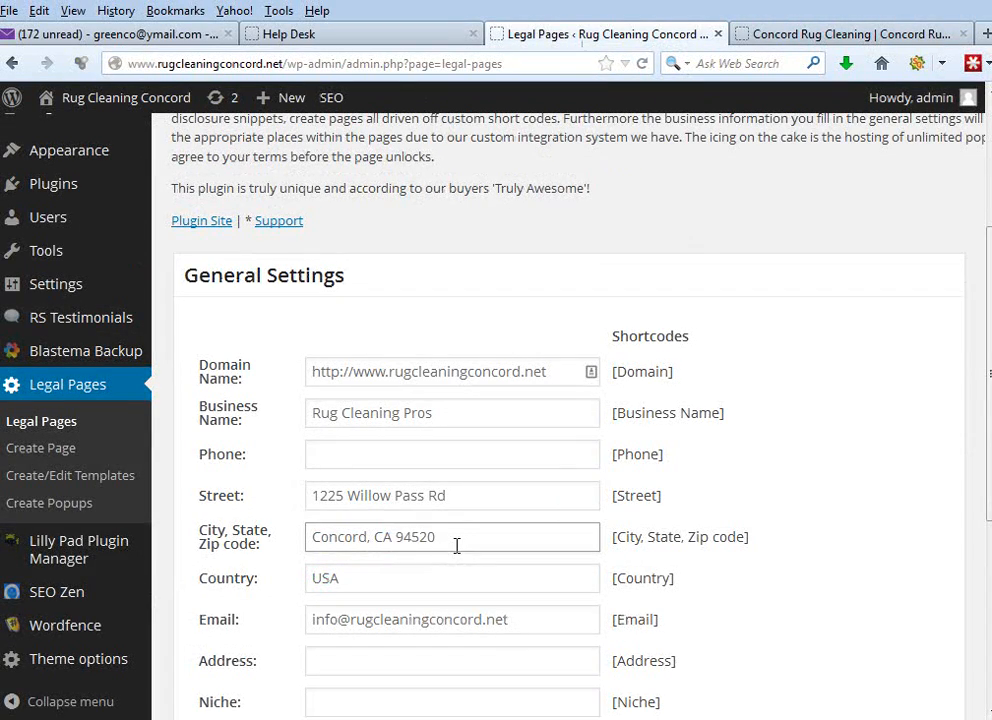
- Check the business email entry and save the Legal Pages general settings
drag(542, 618, 292, 636)
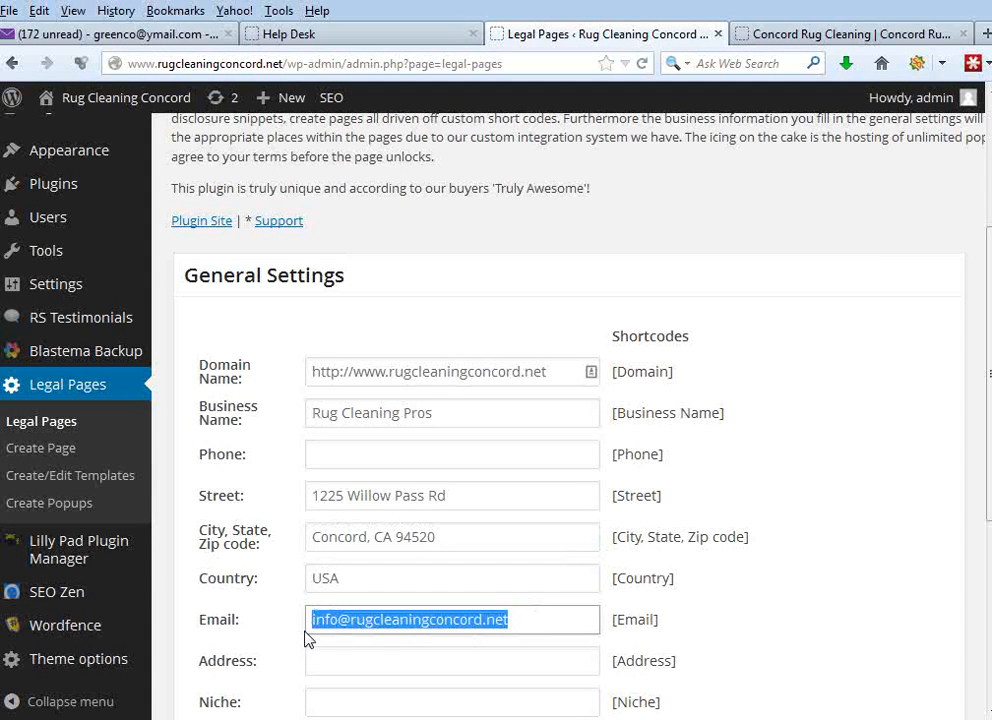
click(368, 622)
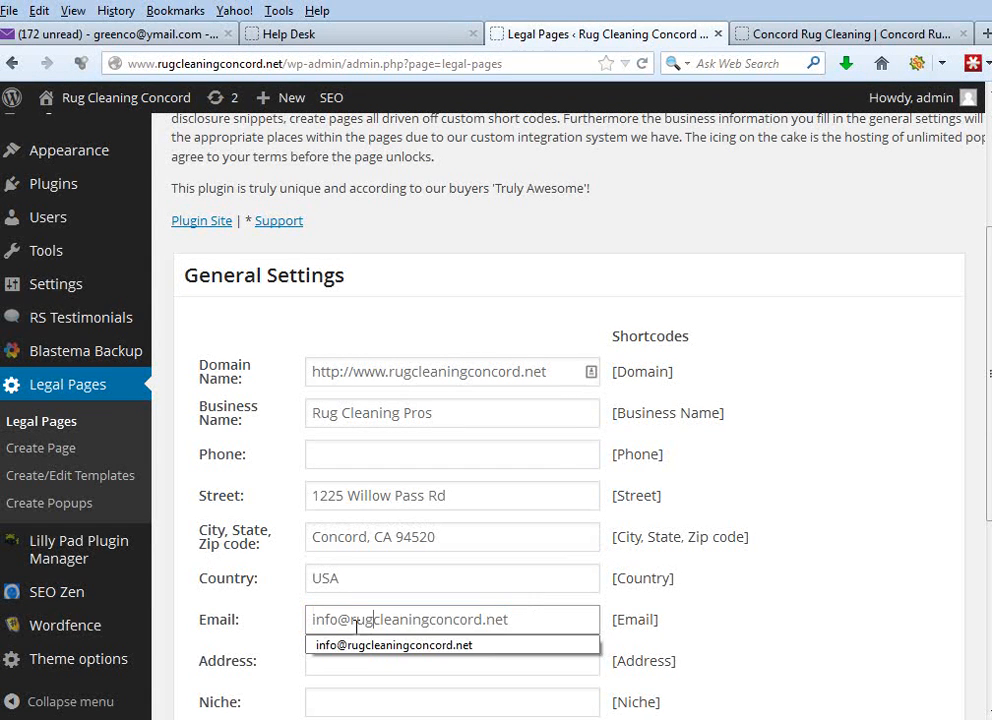
key(Down)
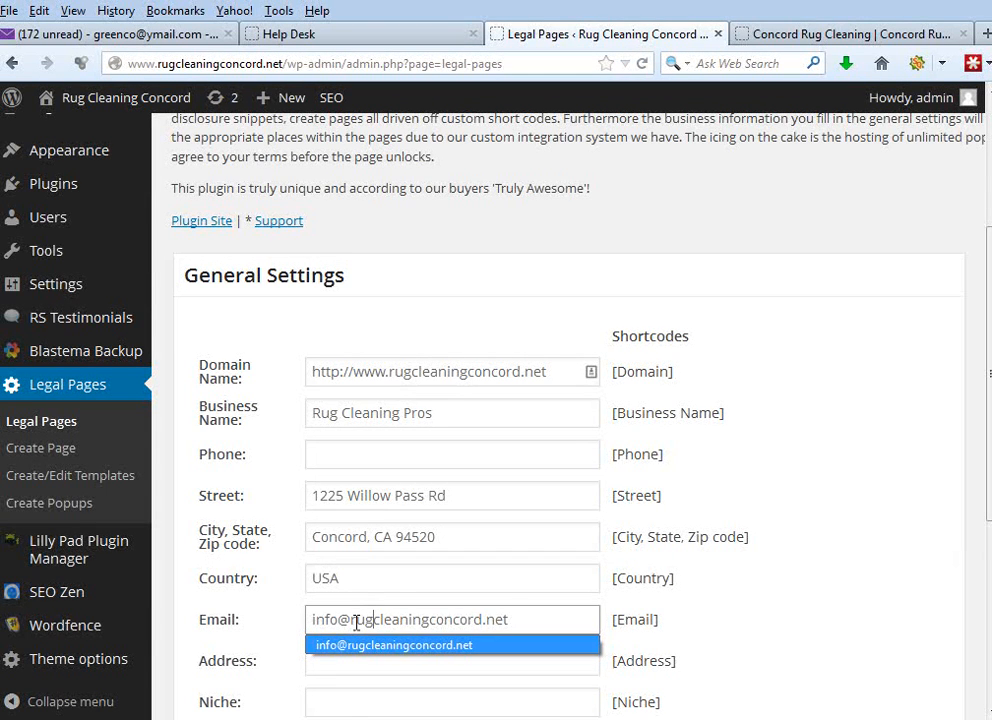
drag(352, 622, 538, 621)
click(680, 617)
drag(988, 440, 988, 518)
scroll(570, 400, down, 3)
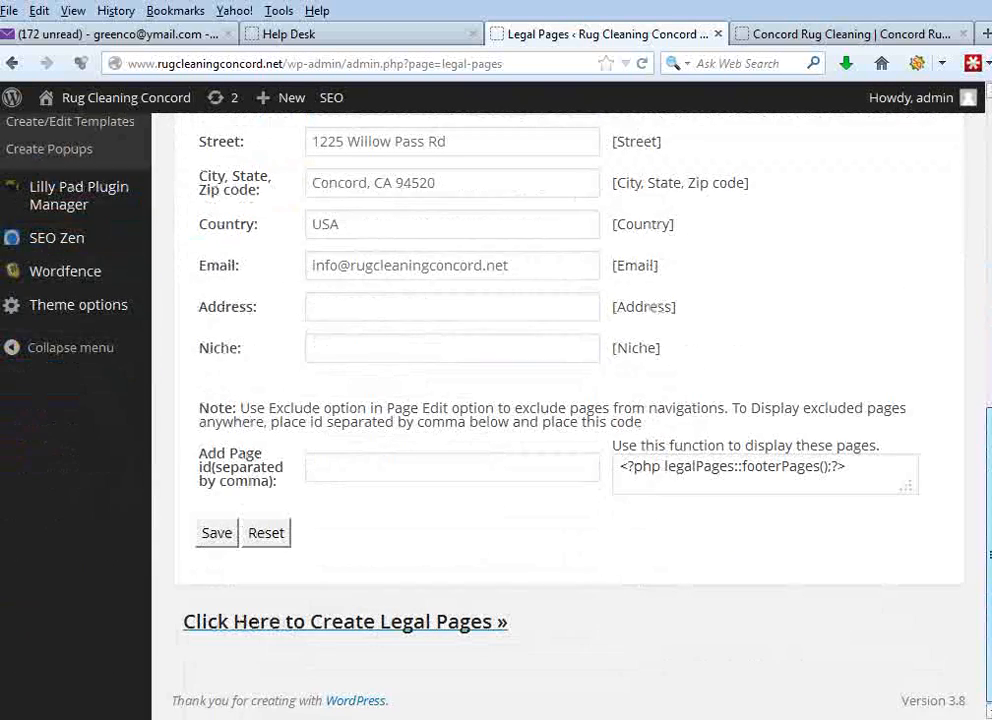
click(219, 537)
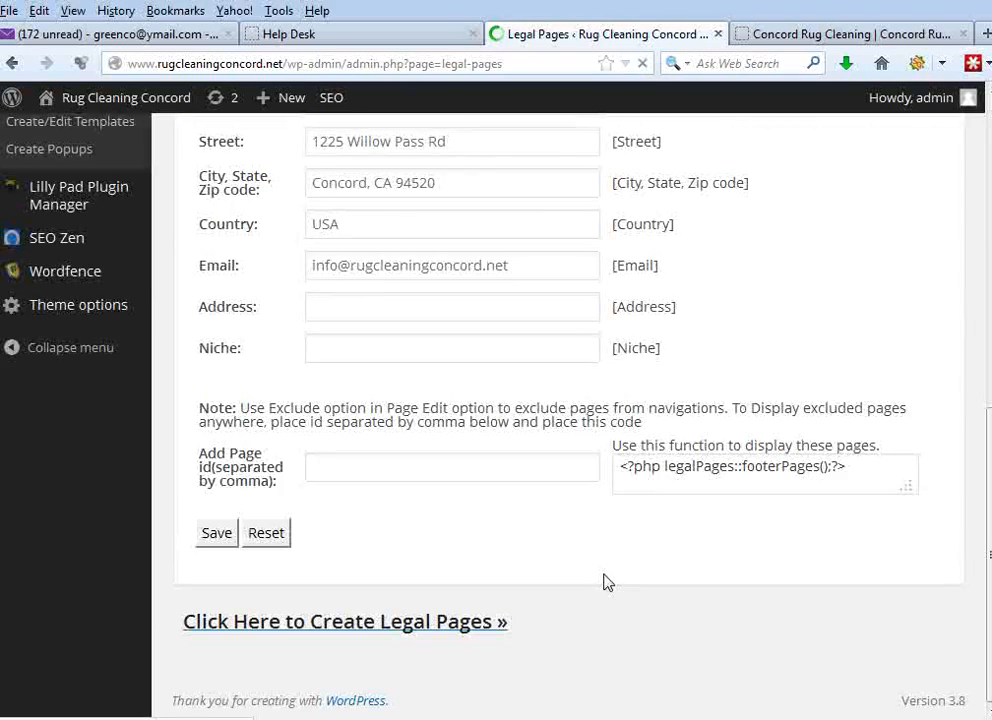
- Go from the saved general settings to the creation of legal pages
scroll(988, 460, down, 2)
scroll(988, 460, down, 4)
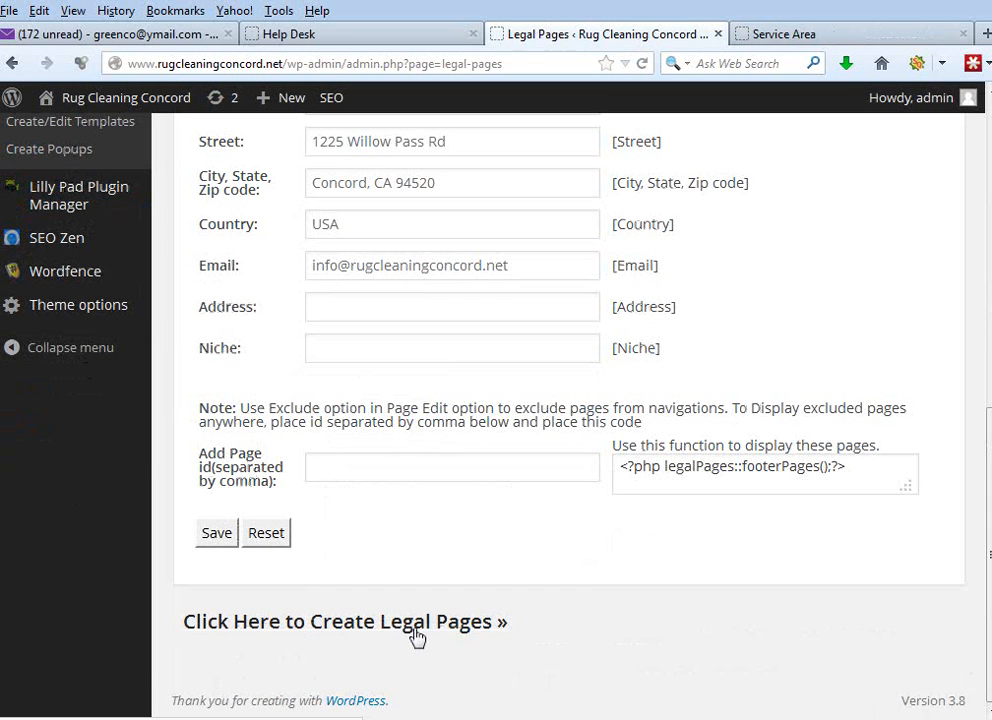
click(417, 637)
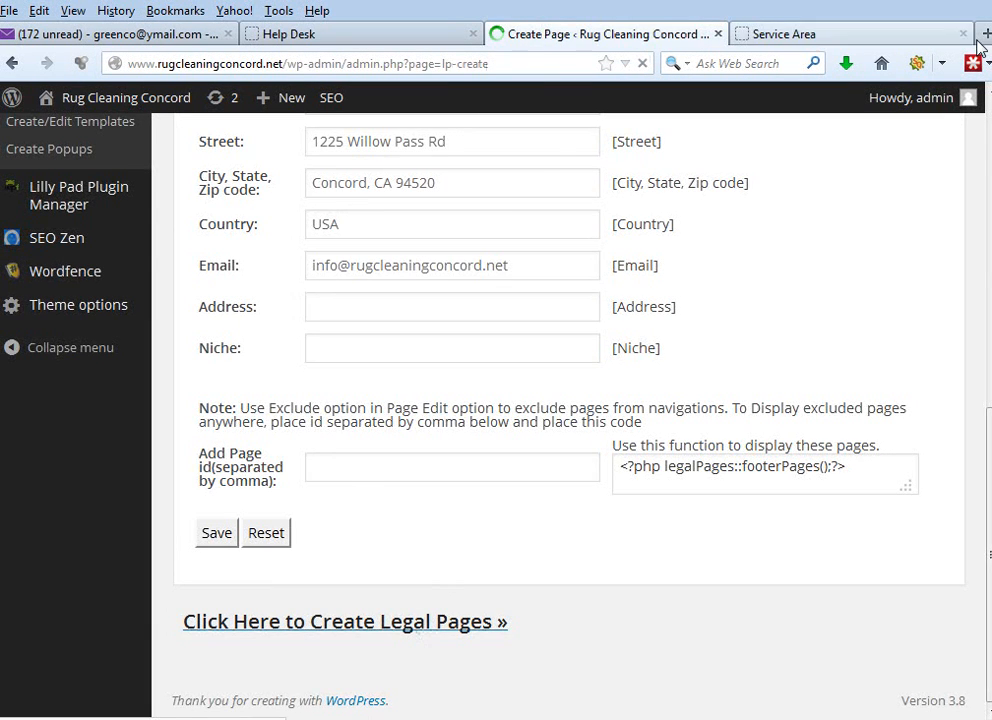
- Open houstonrugcleaning.net in a new tab, examine its footer's legal page links, close the Service Area tab and return to Create Page
key(ctrl+t)
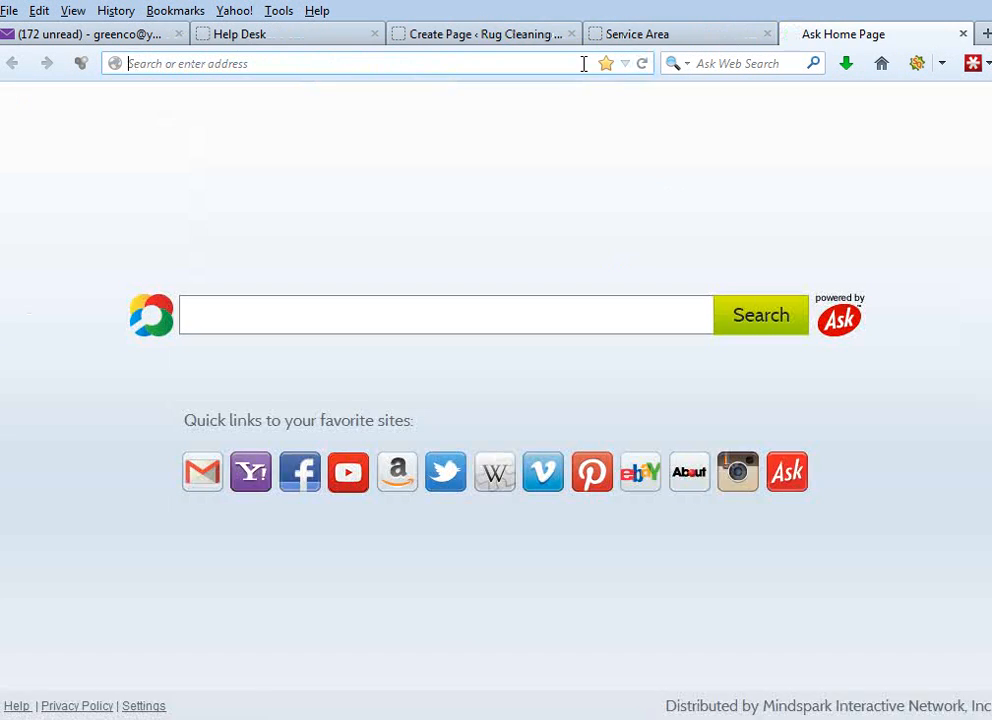
text(houstonrugcleaning.net)
key(Return)
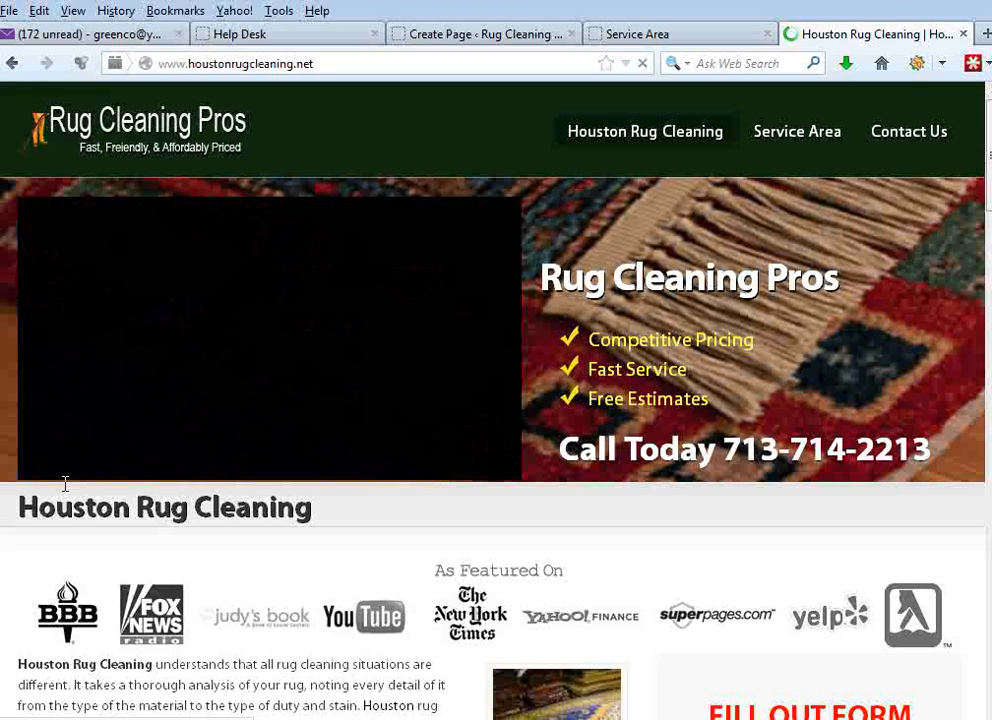
click(52, 472)
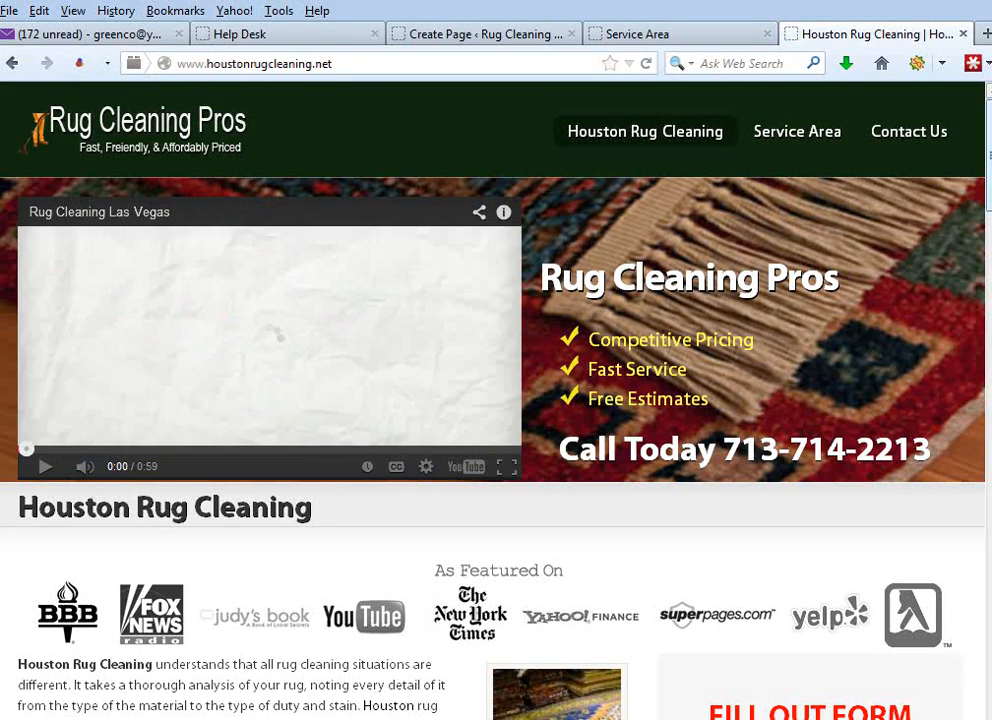
drag(988, 148, 982, 659)
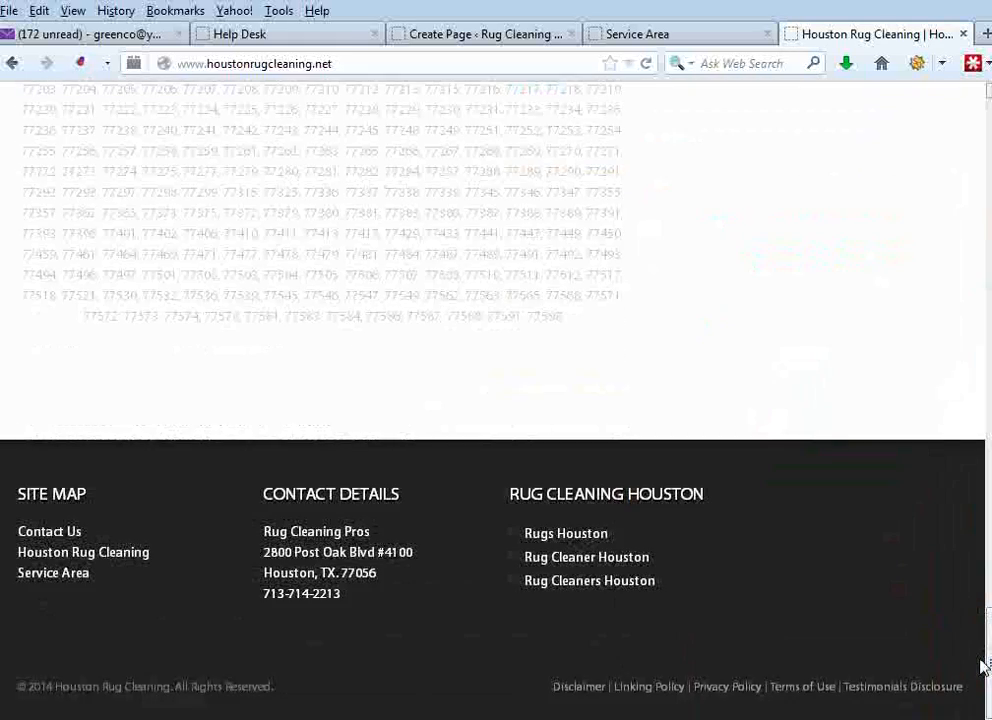
drag(530, 688, 954, 690)
click(966, 697)
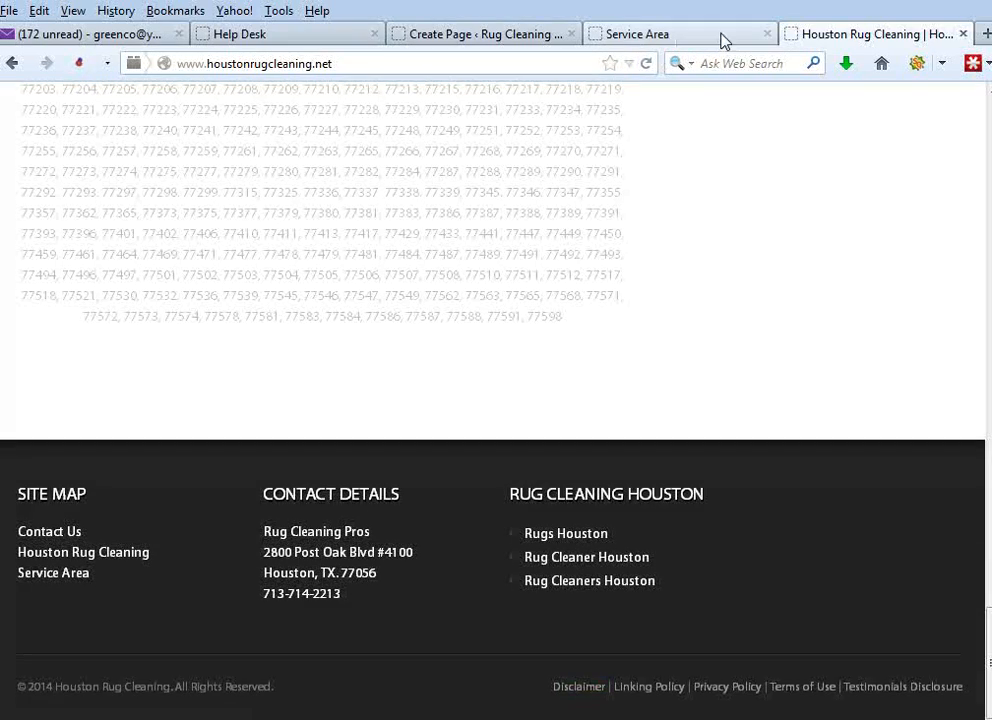
click(768, 35)
click(525, 40)
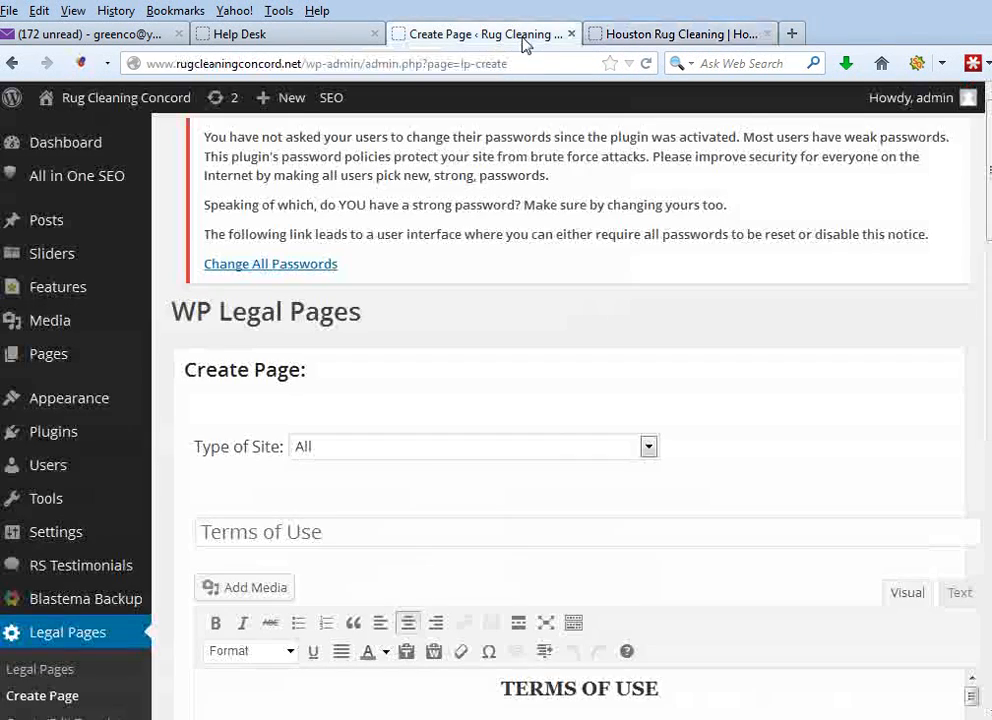
- Load the Disclaimer template into the new legal page
drag(987, 193, 976, 423)
scroll(358, 318, down, 1)
scroll(360, 318, down, 4)
scroll(339, 505, down, 1)
click(289, 536)
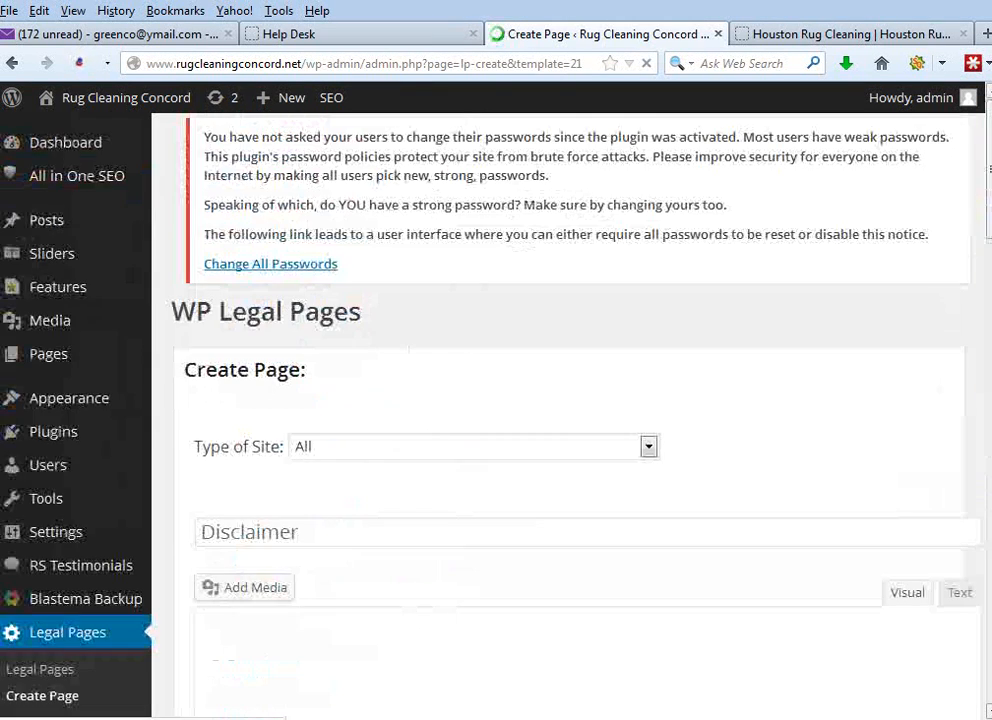
- Set the type of site to Niche Sites and publish the Terms of Use page
click(649, 447)
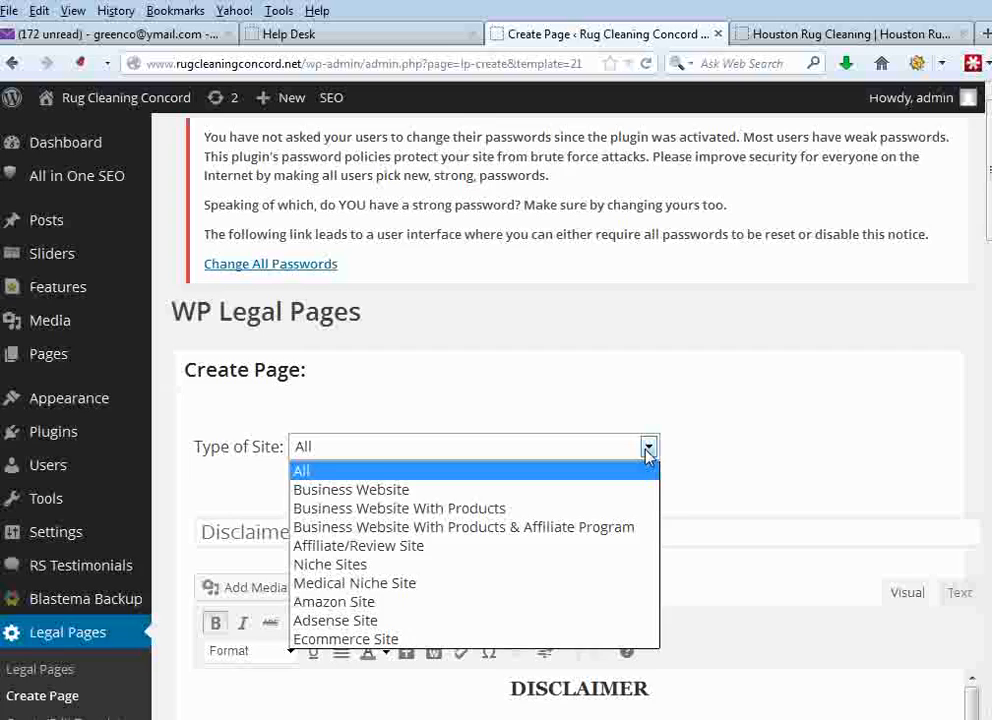
click(398, 566)
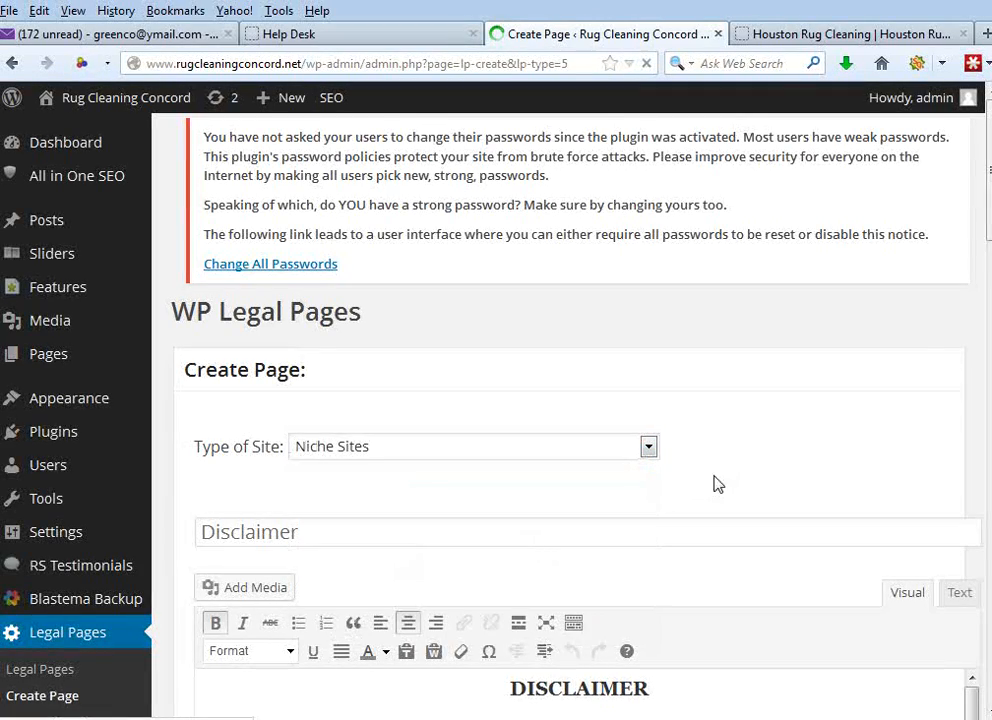
scroll(980, 342, down, 5)
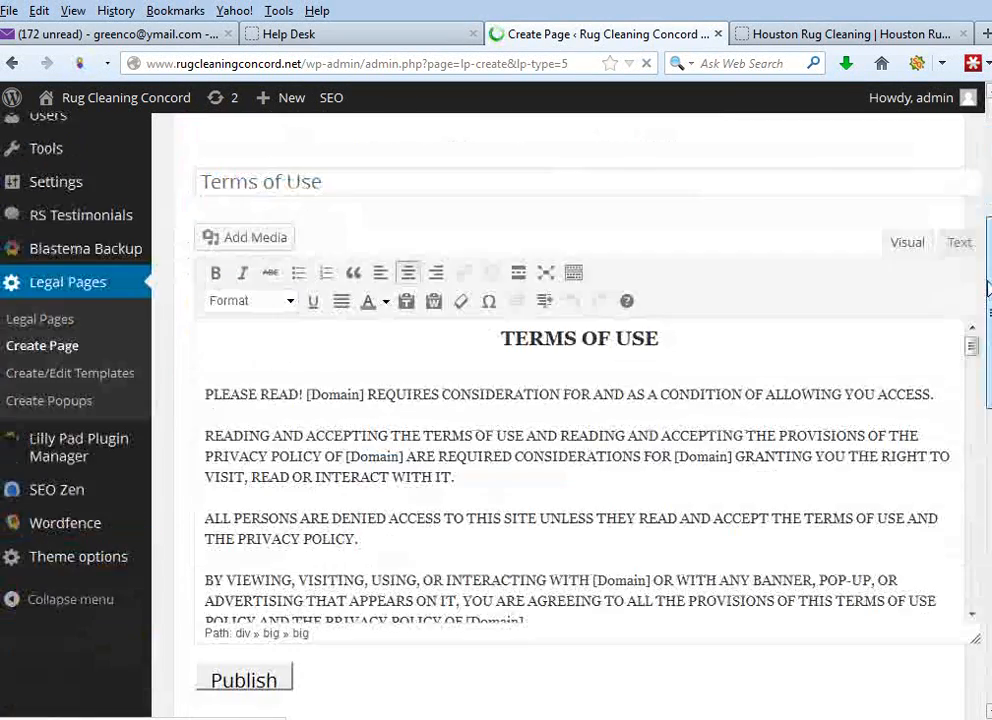
click(248, 525)
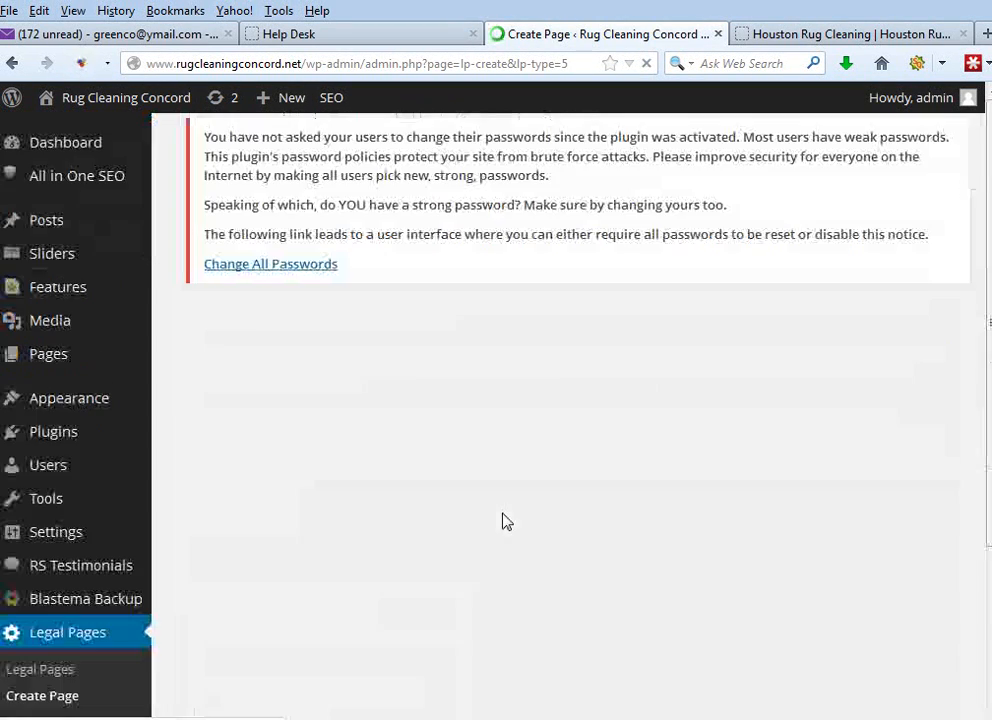
- Check the Houston site's footer links and load the External Links Policy template into the new legal page
click(805, 35)
click(665, 36)
scroll(988, 293, down, 1)
scroll(988, 293, down, 10)
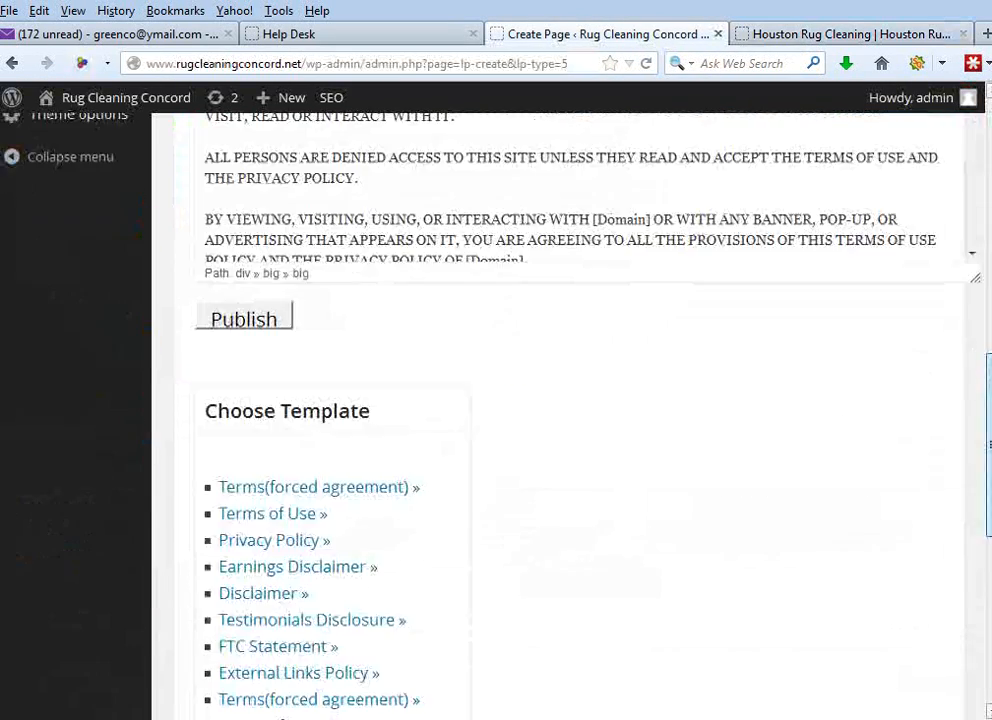
scroll(255, 547, down, 3)
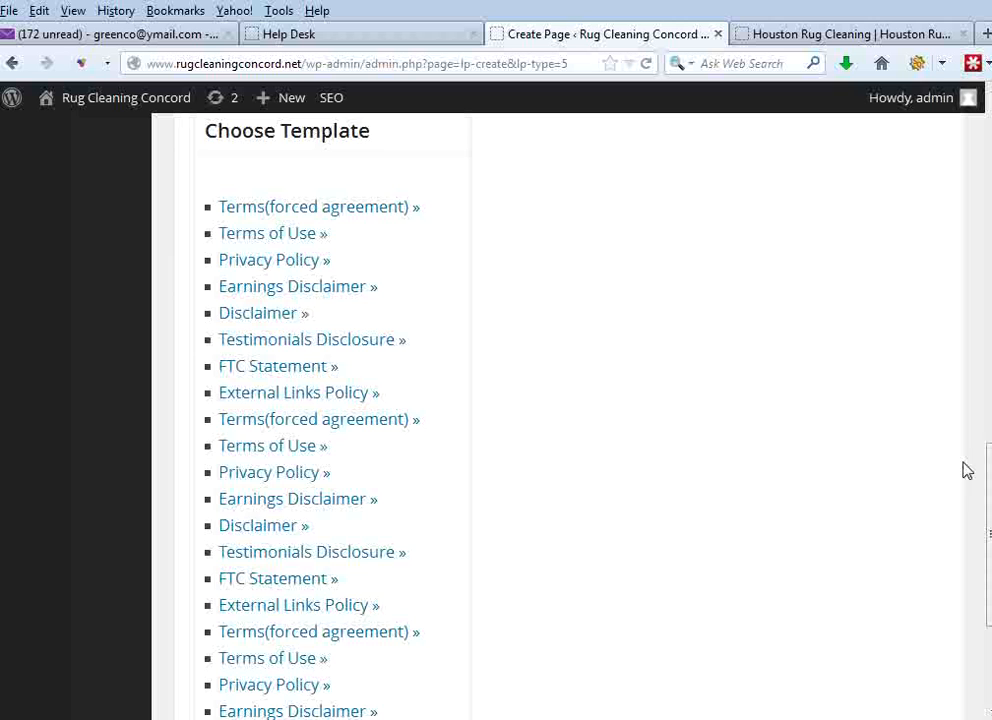
drag(989, 483, 989, 579)
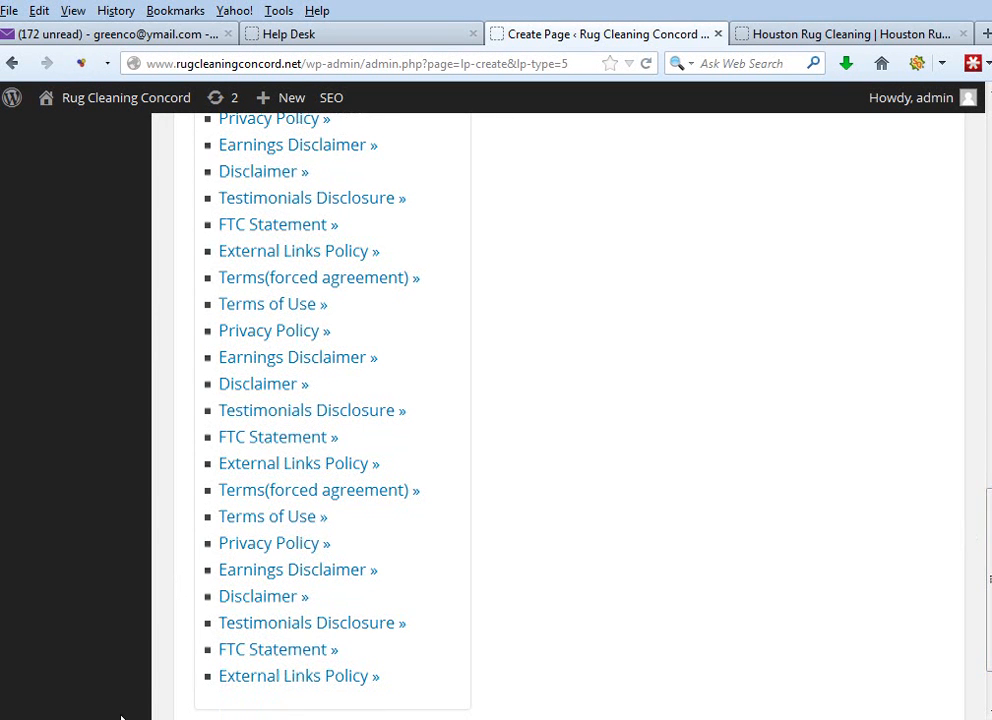
scroll(339, 631, down, 2)
click(321, 612)
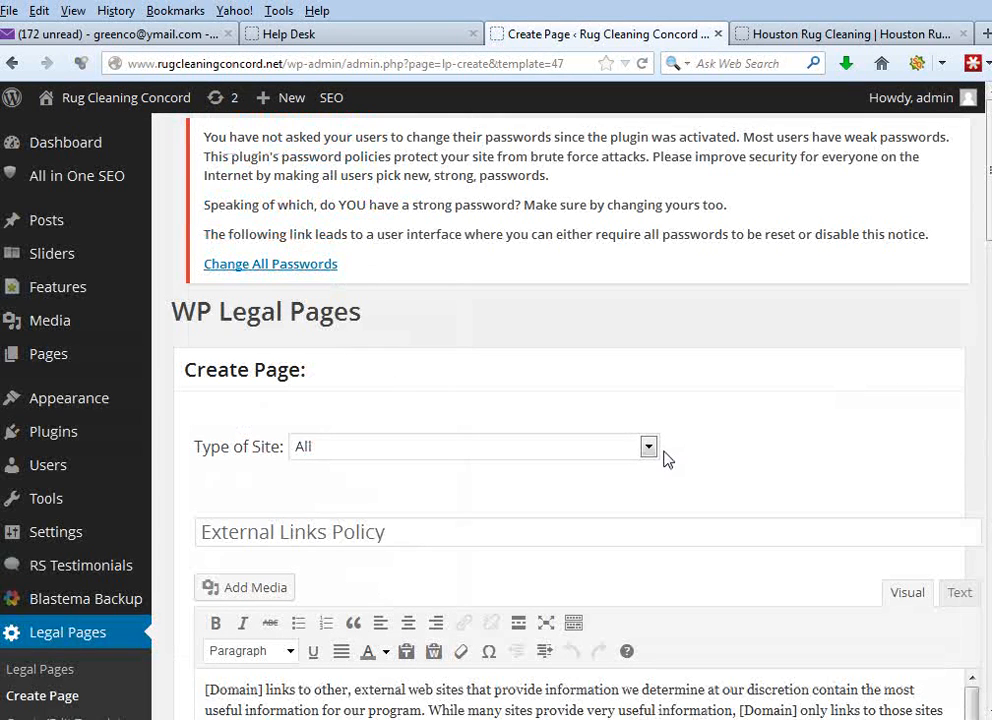
- Try to set the type of site to Niche Sites for the External Links Policy page, reloading its template in between
click(649, 447)
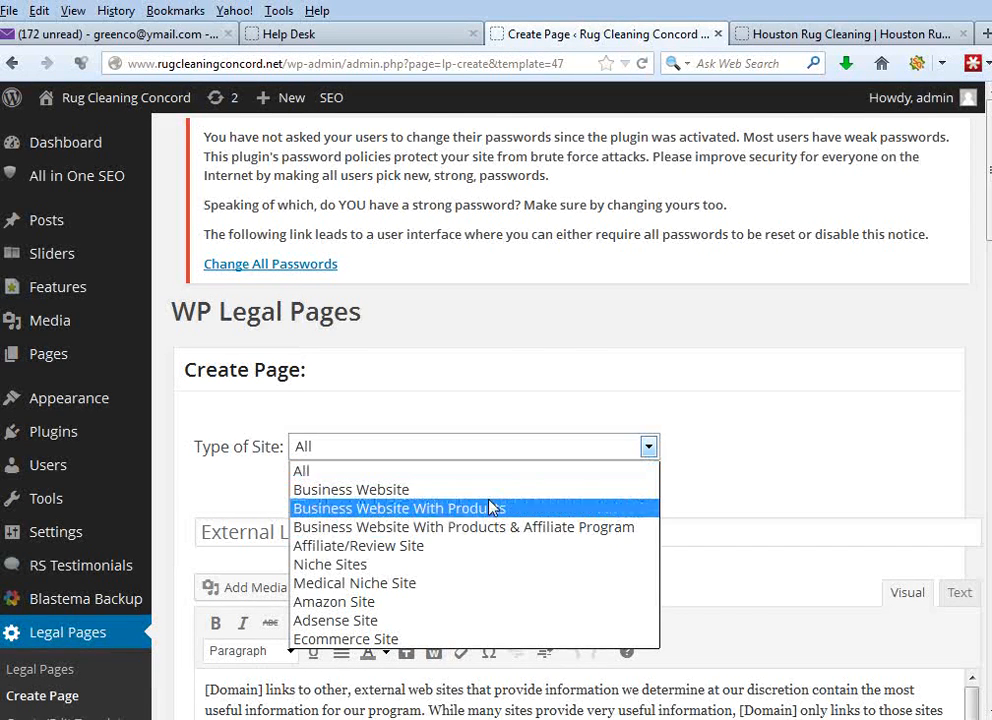
click(416, 564)
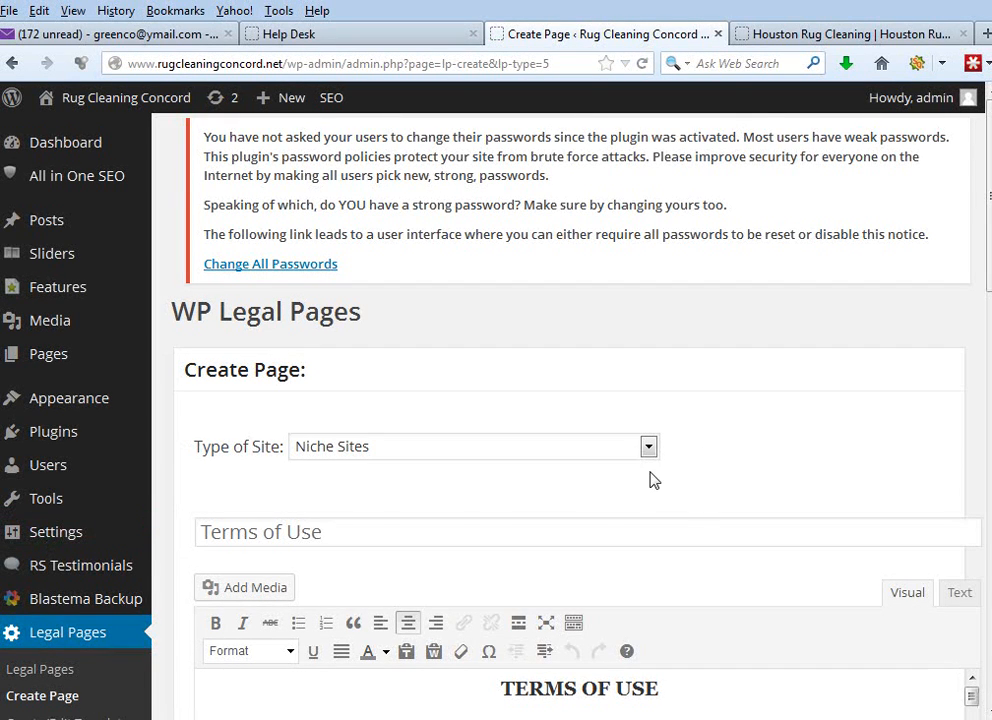
click(656, 452)
click(512, 566)
scroll(988, 290, down, 15)
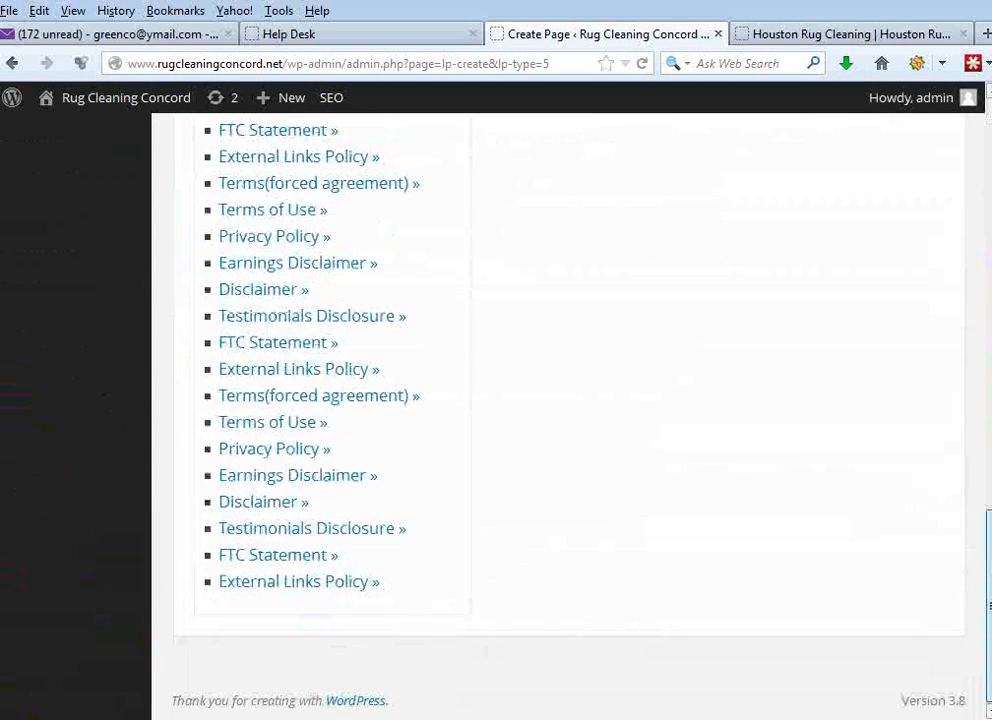
click(325, 584)
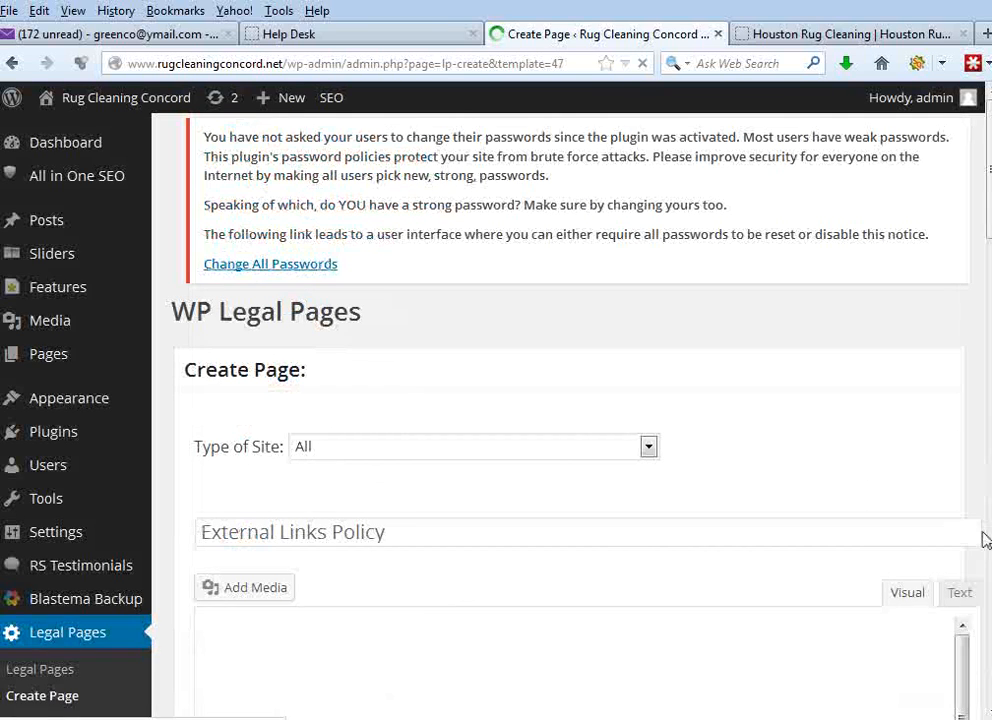
click(648, 448)
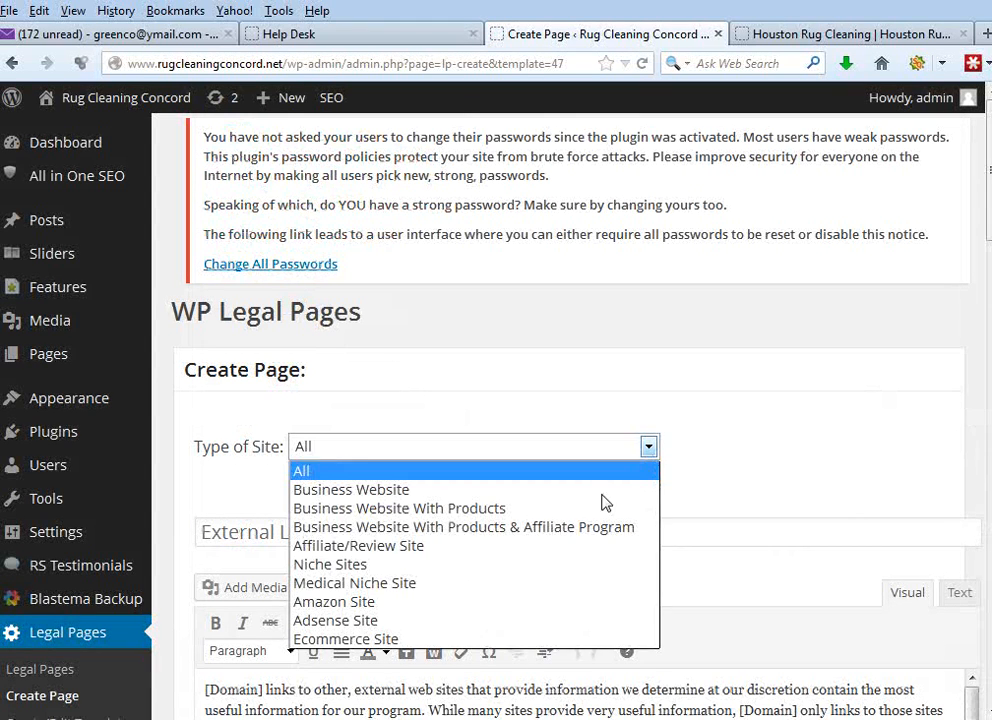
click(560, 563)
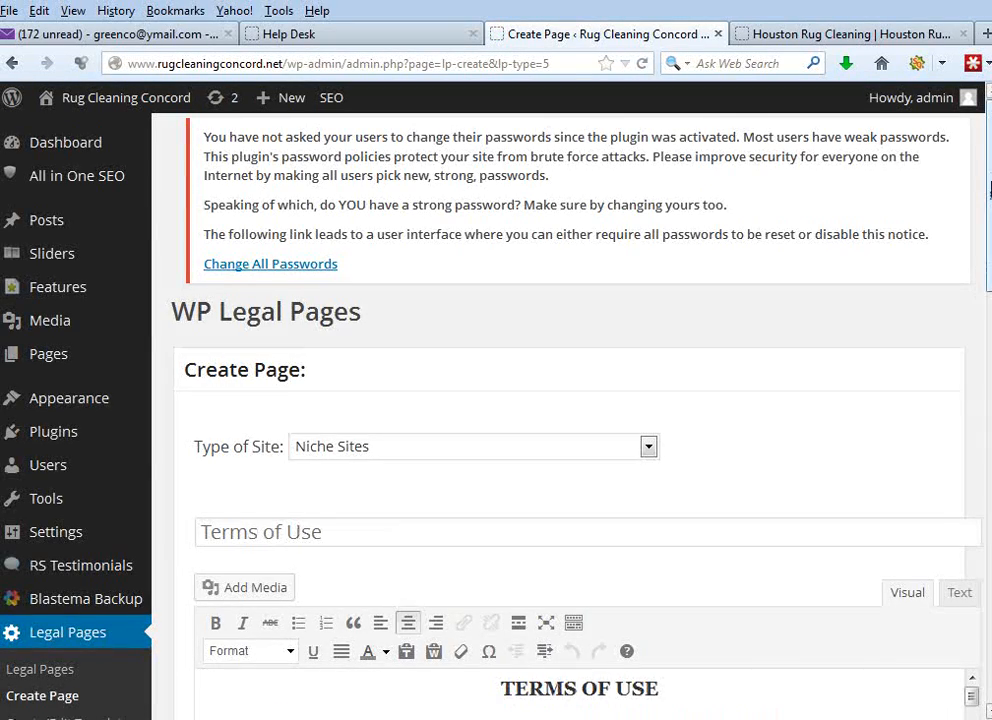
- Load the External Links Policy template with the type of site left at All and publish the page
drag(989, 190, 982, 600)
click(341, 586)
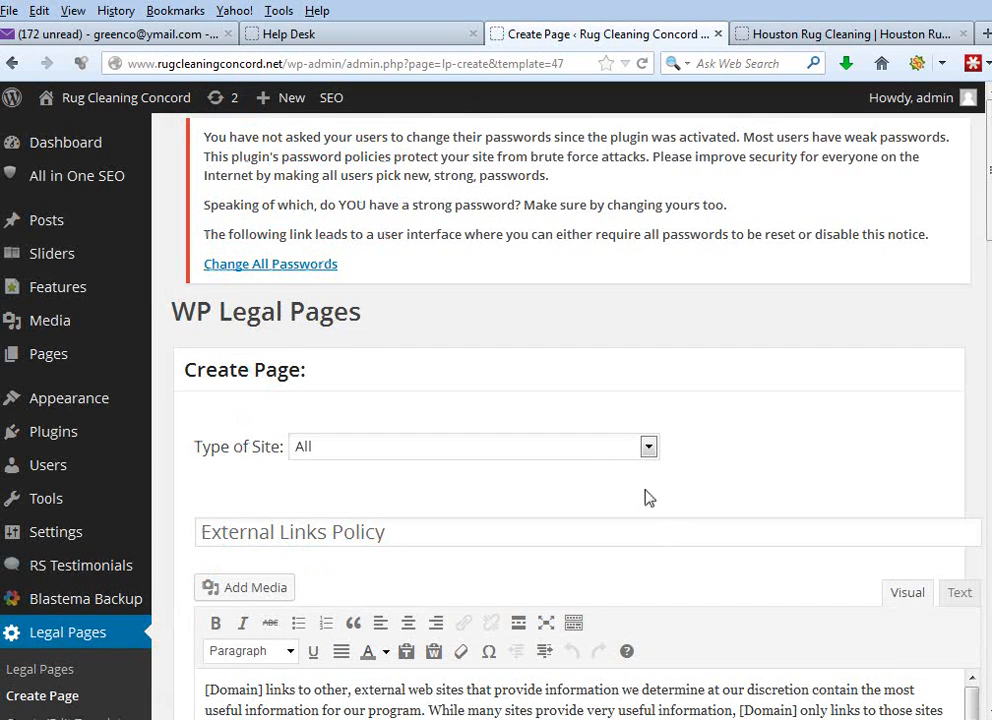
mouse_move(988, 207)
mouse_down()
mouse_move(970, 466)
mouse_move(980, 225)
mouse_up()
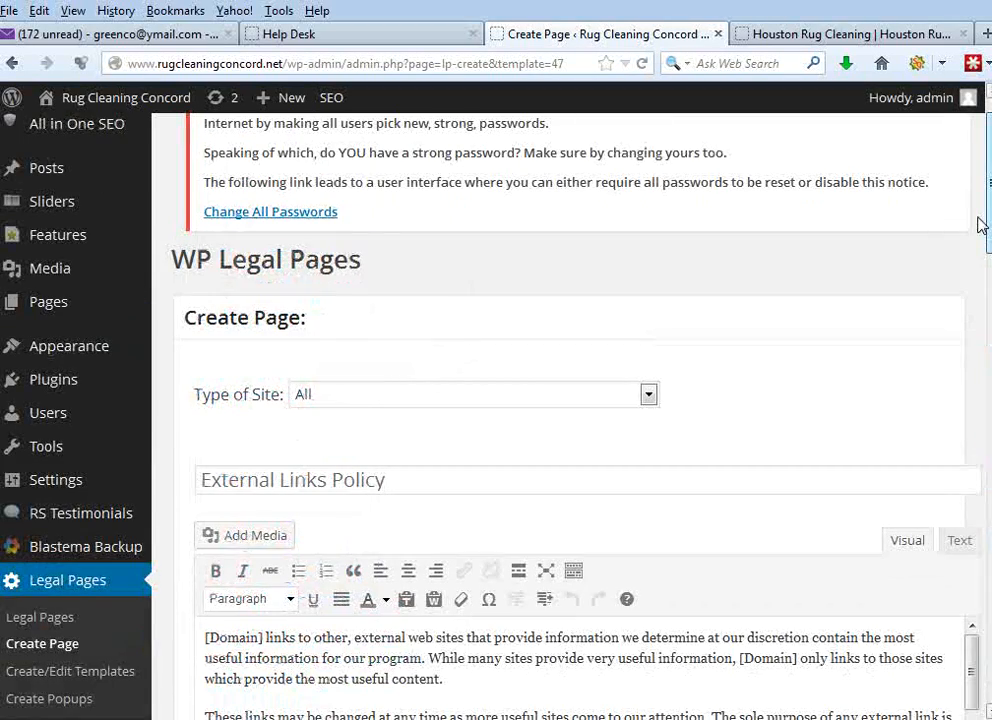
drag(988, 212, 988, 318)
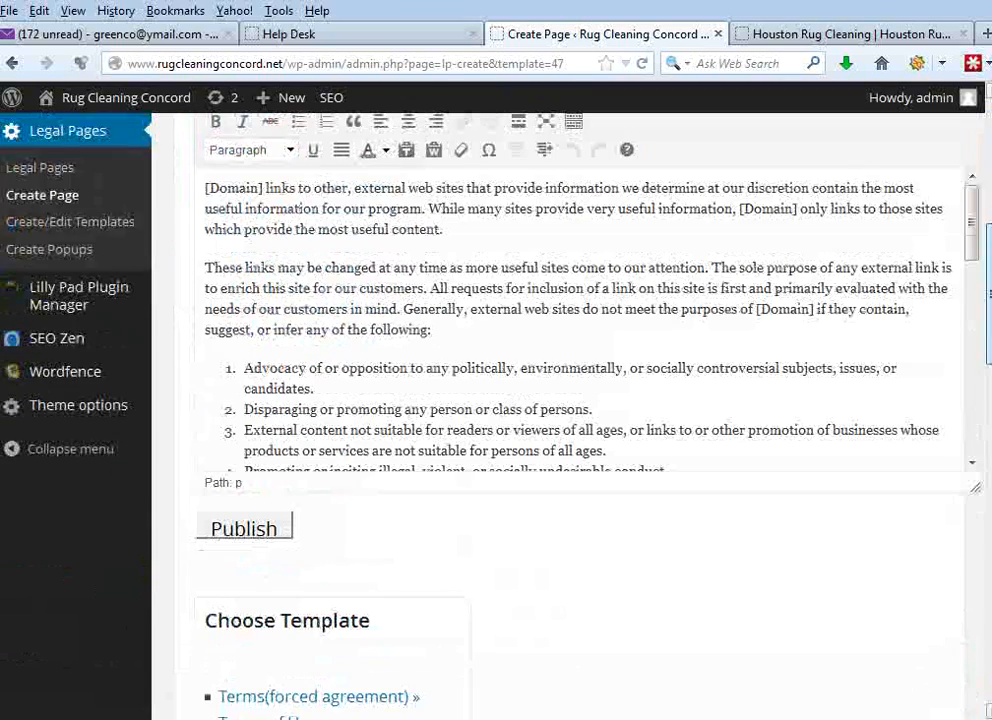
click(231, 533)
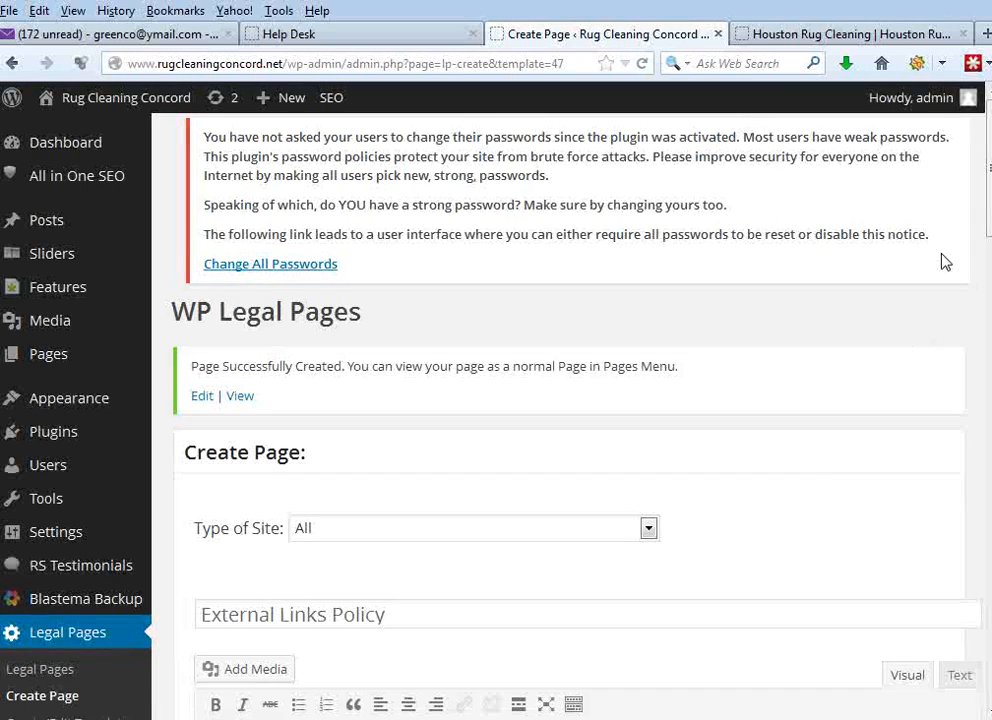
- Check the Houston site's footer links, load the Privacy Policy template and try to set its type of site to Niche Sites
click(872, 36)
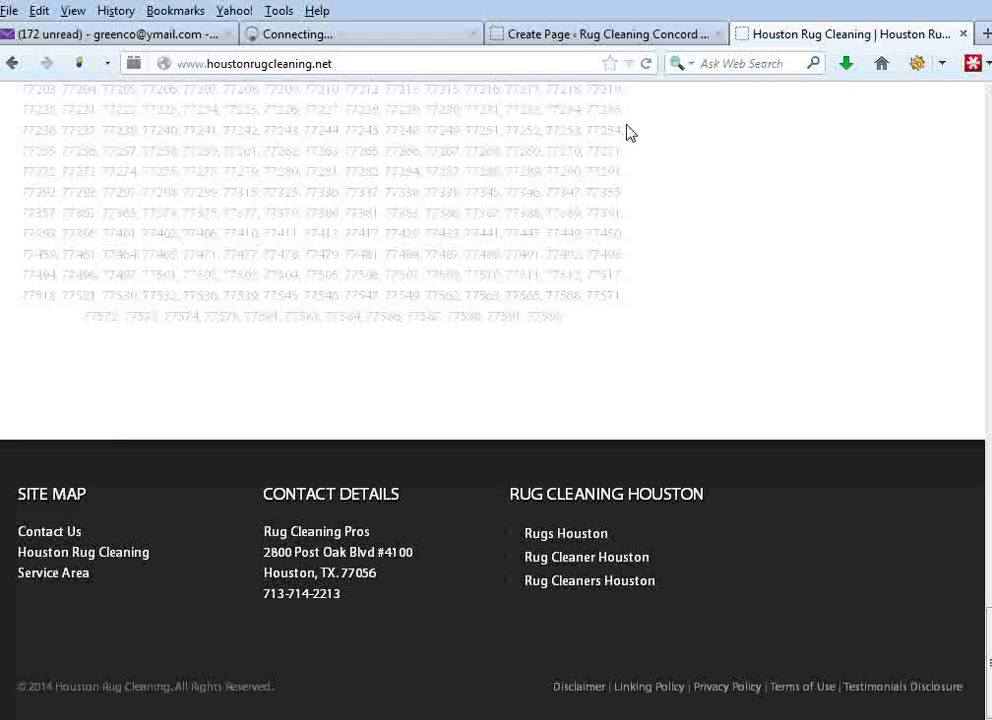
click(625, 33)
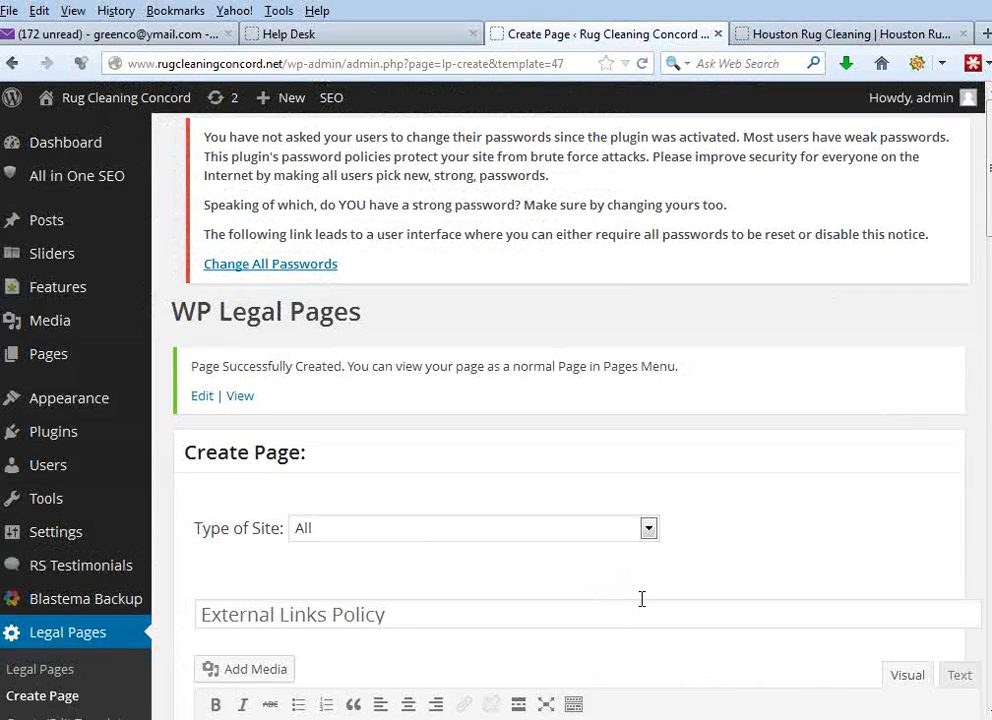
drag(982, 283, 961, 516)
click(300, 507)
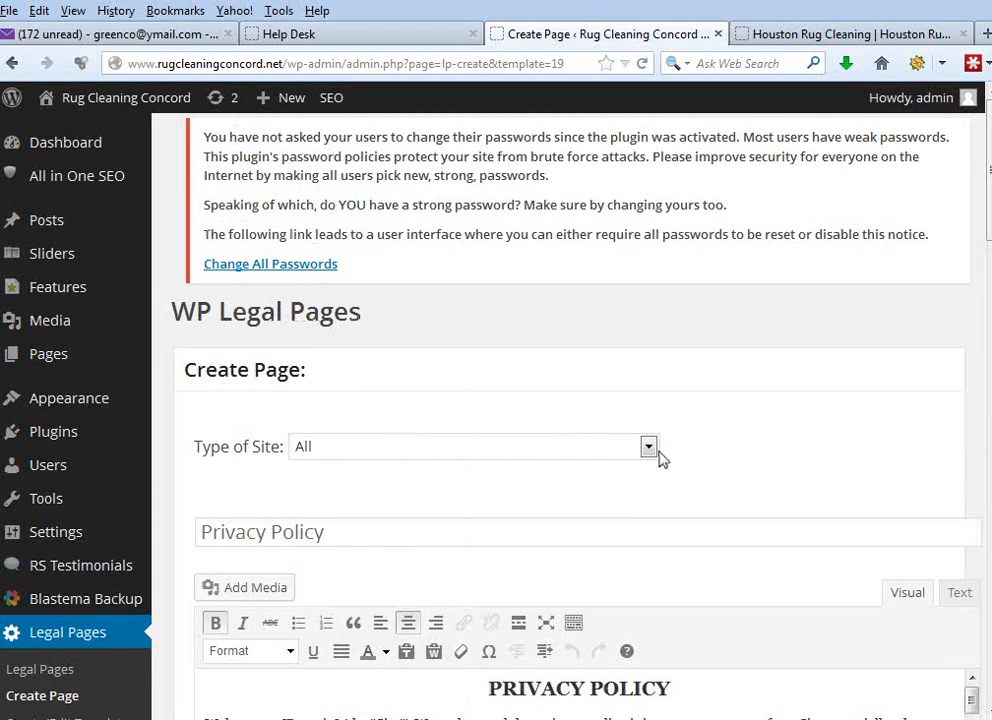
click(650, 449)
click(503, 563)
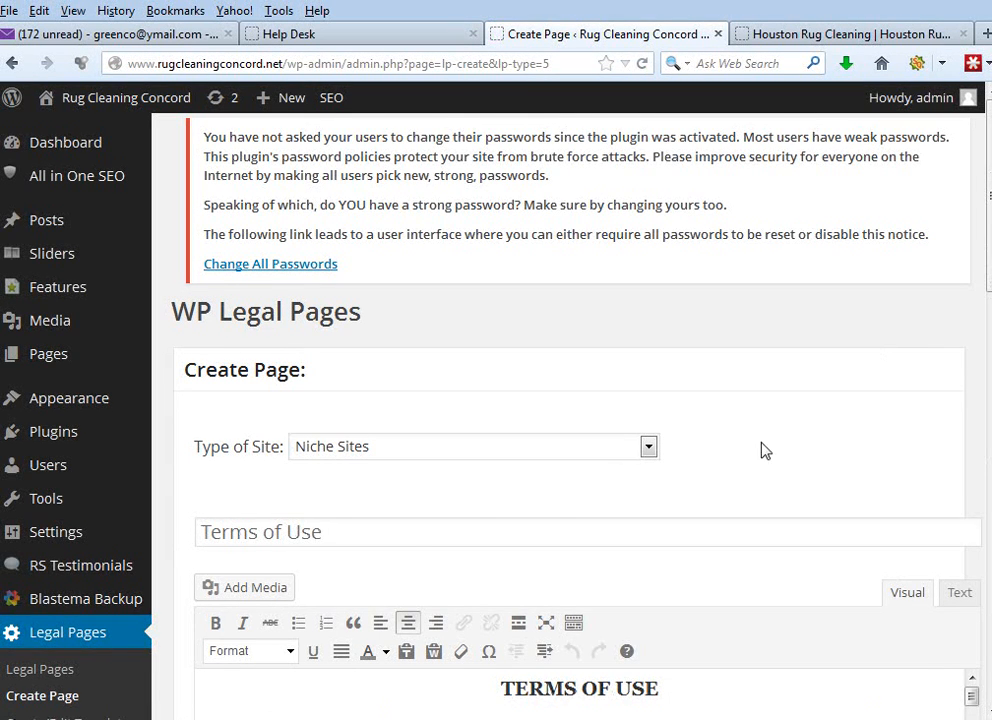
click(648, 447)
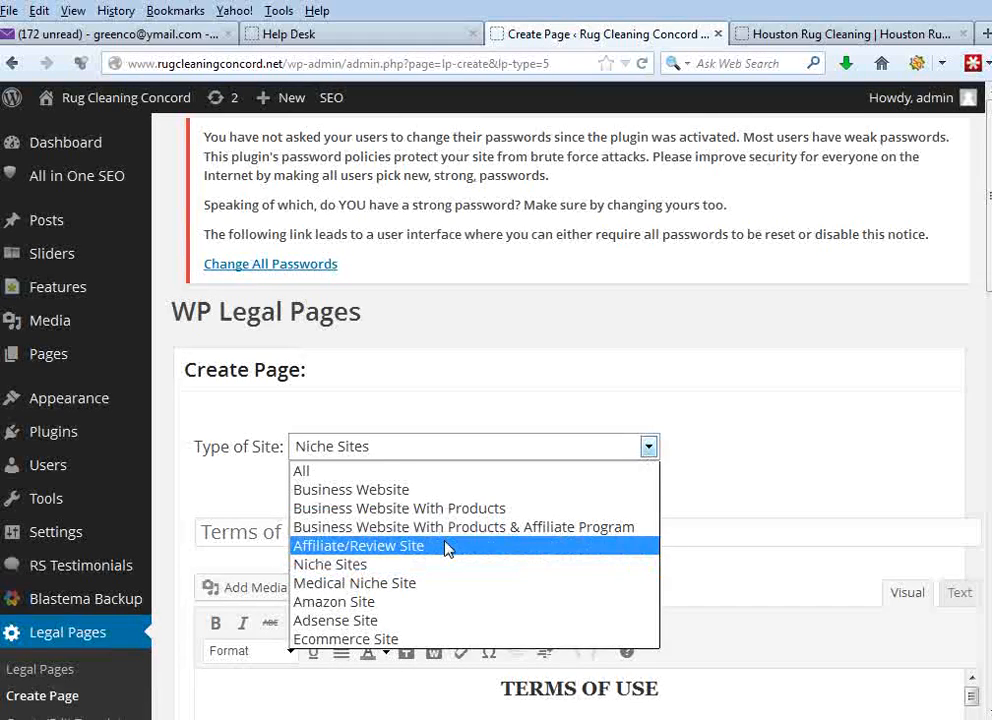
click(790, 412)
- Load the Privacy Policy template with the type of site left at All and publish the page
drag(984, 249, 981, 527)
click(290, 592)
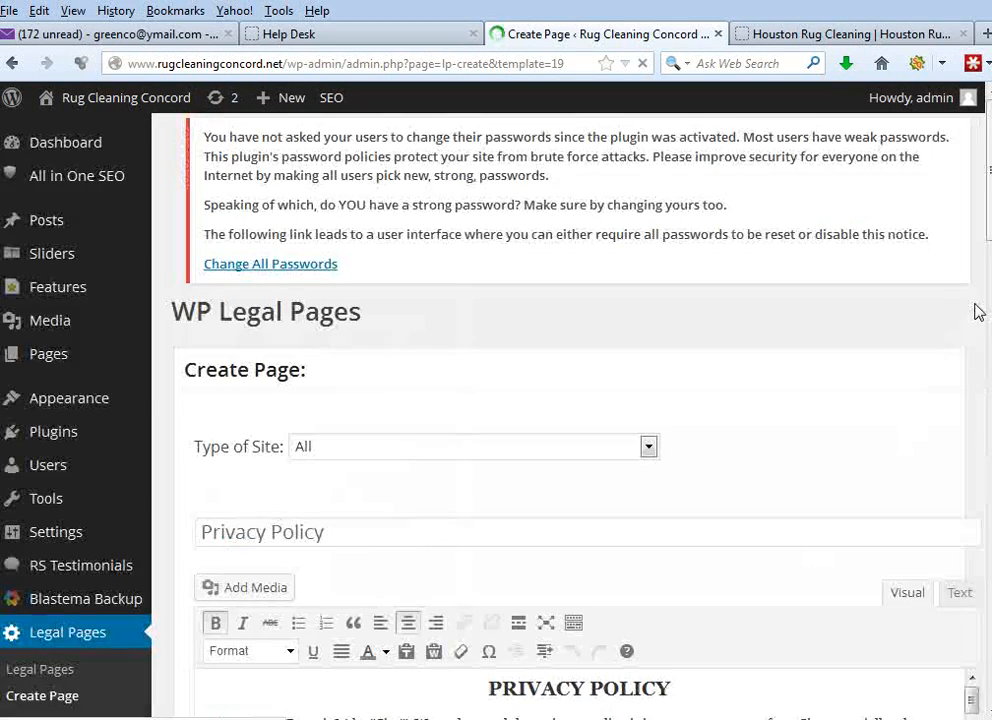
scroll(988, 380, down, 8)
scroll(988, 380, up, 2)
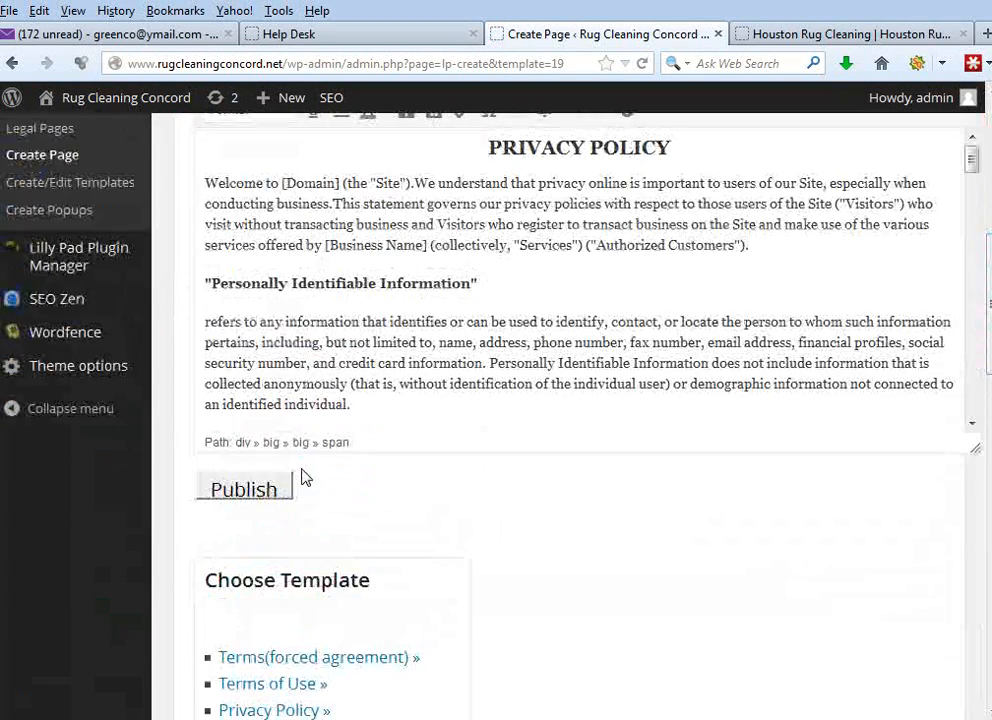
click(258, 492)
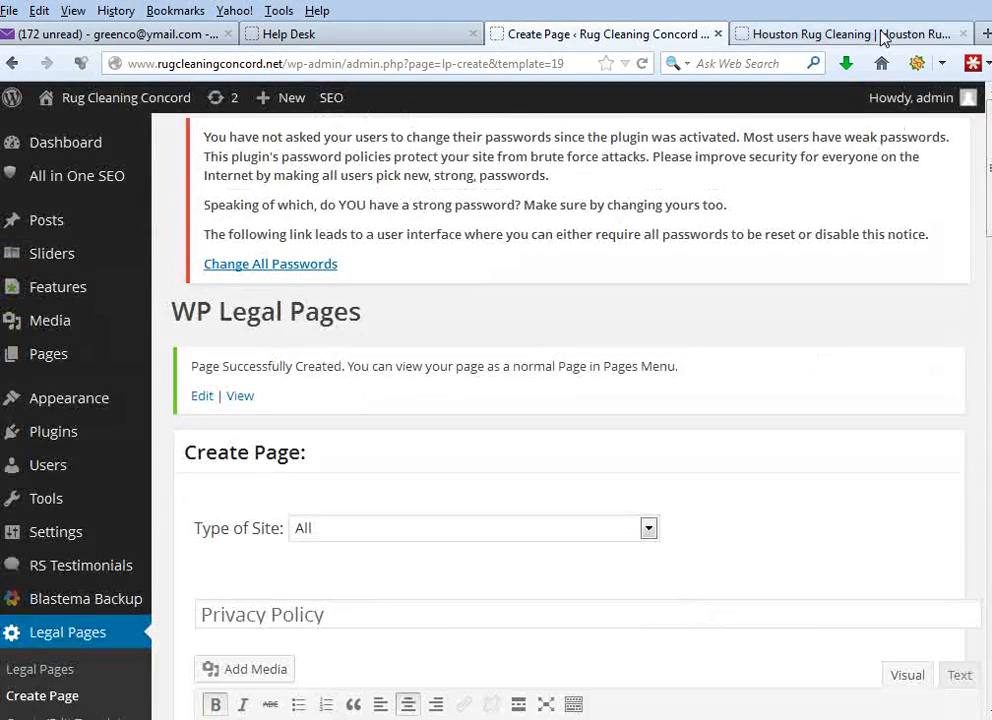
- Check the Houston site's footer for the next legal page, load the Terms of Use template and publish it
click(880, 36)
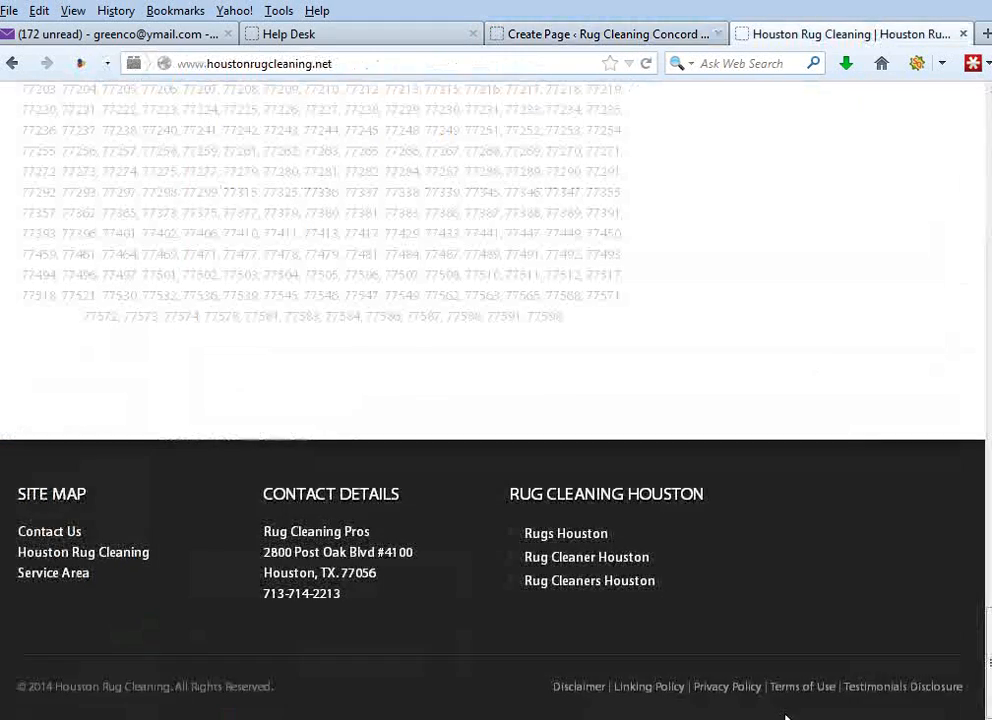
click(631, 36)
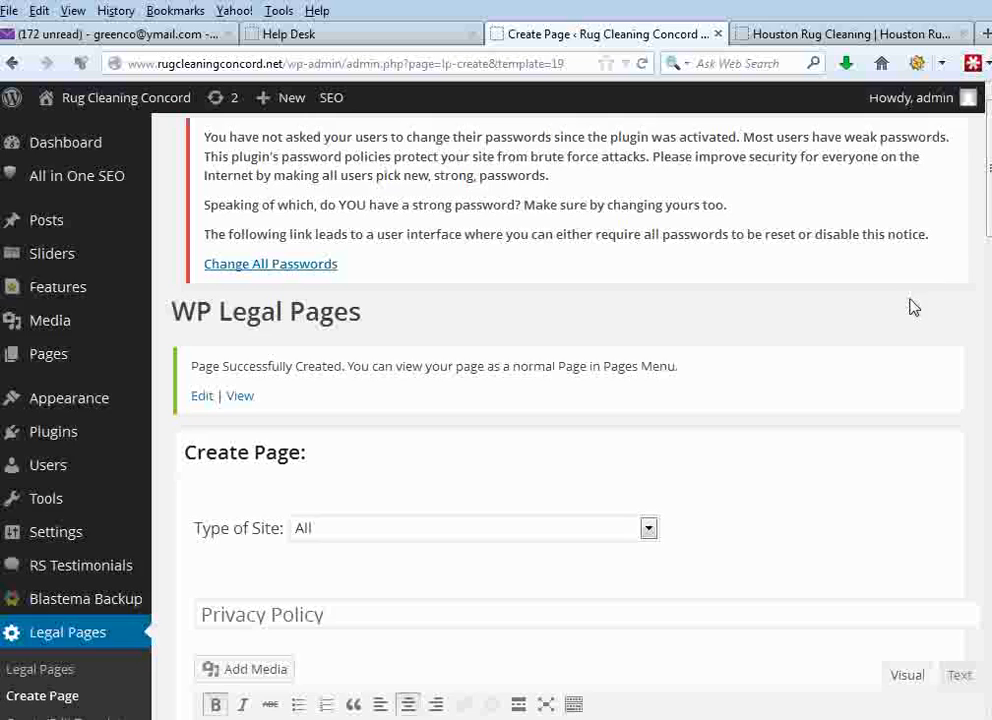
drag(976, 168, 930, 578)
click(268, 538)
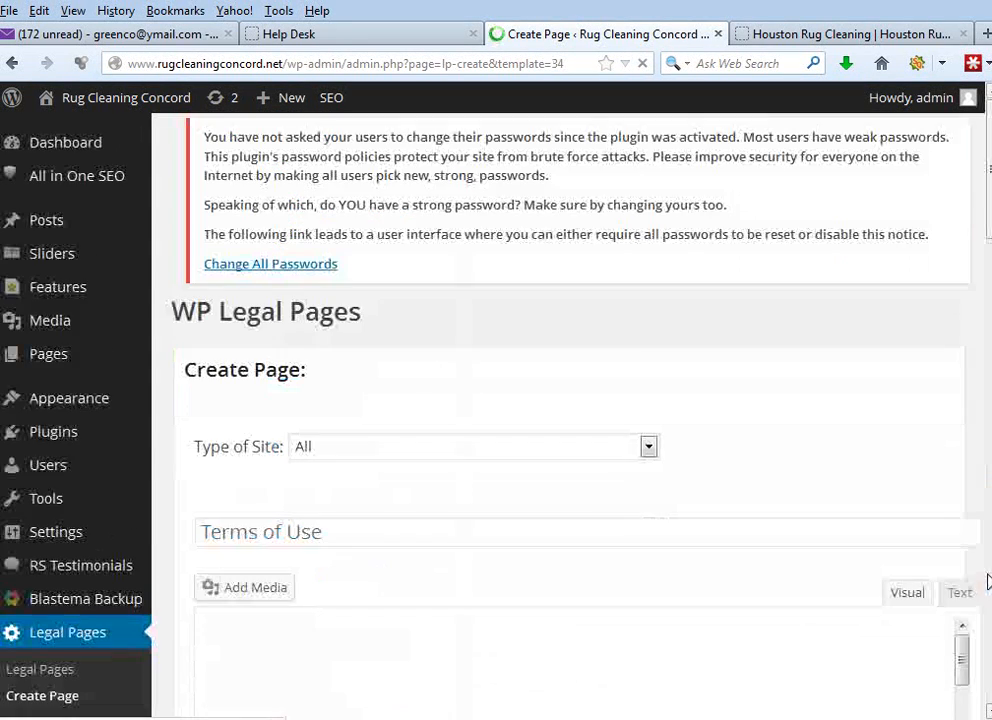
drag(985, 195, 987, 372)
click(286, 324)
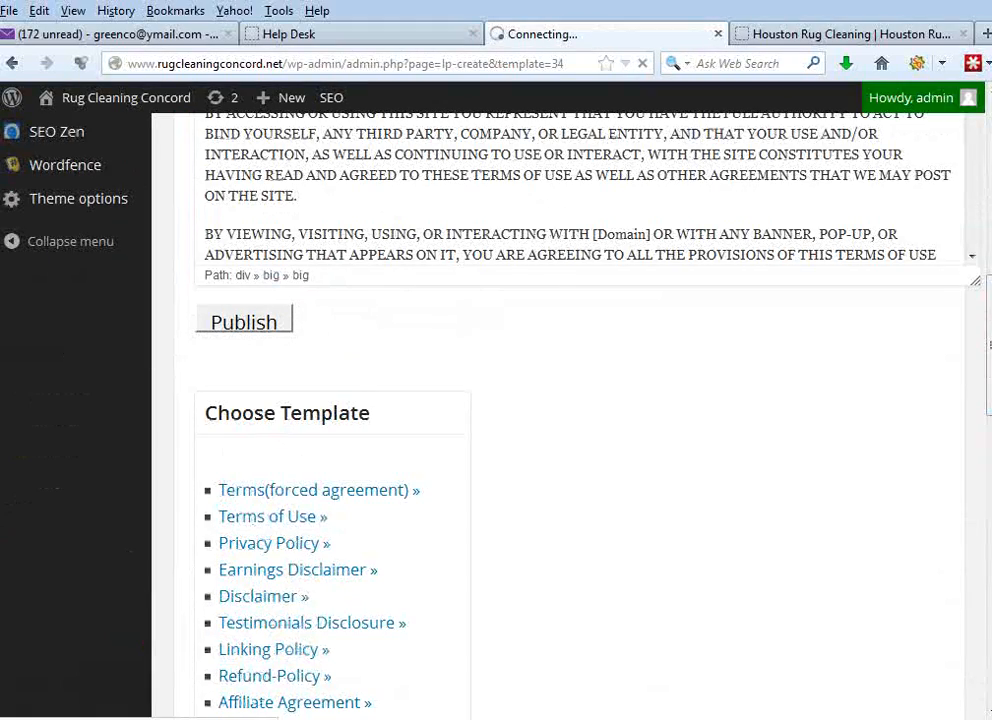
- Check the remaining footer link on the Houston site, load the Testimonials Disclosure template and publish the page
click(855, 34)
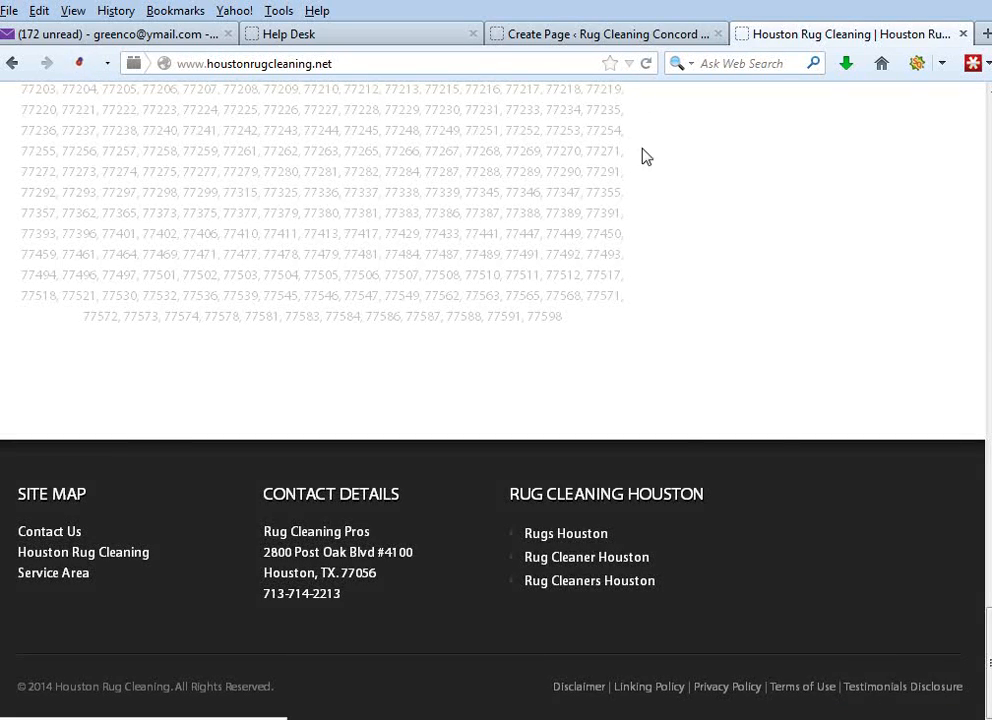
click(647, 36)
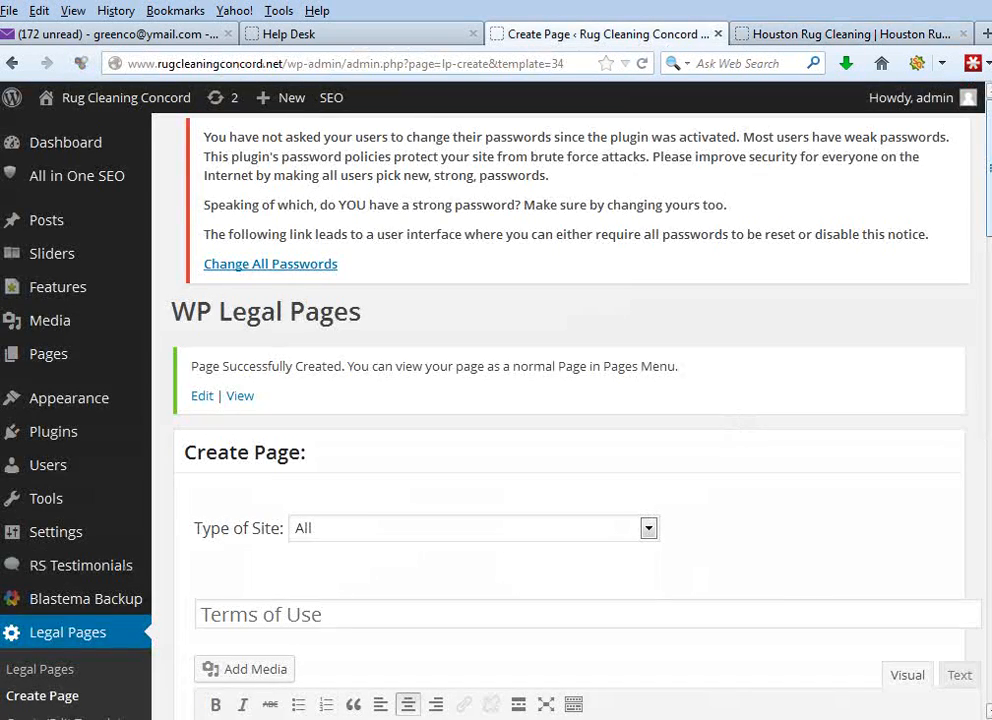
scroll(952, 465, down, 10)
click(295, 184)
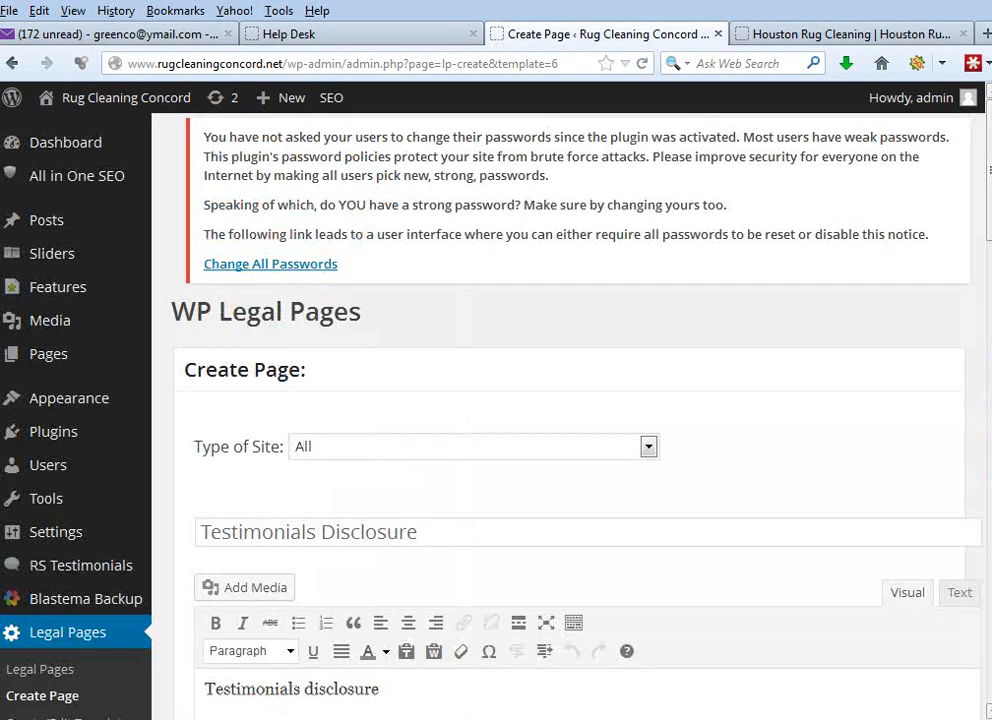
scroll(987, 271, down, 3)
drag(987, 271, 981, 343)
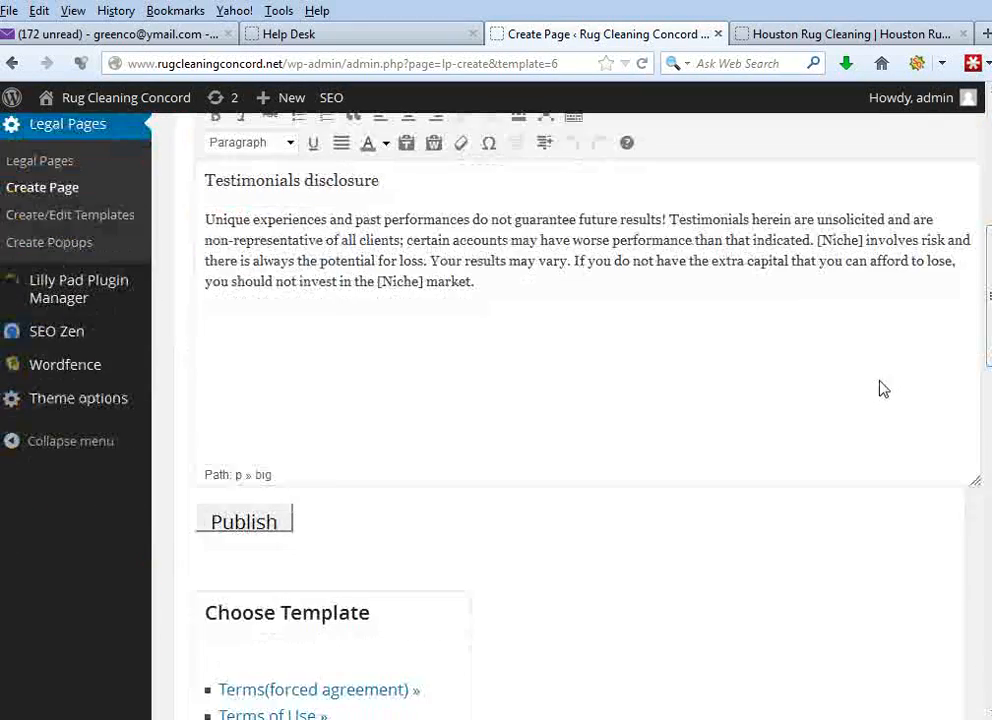
click(279, 514)
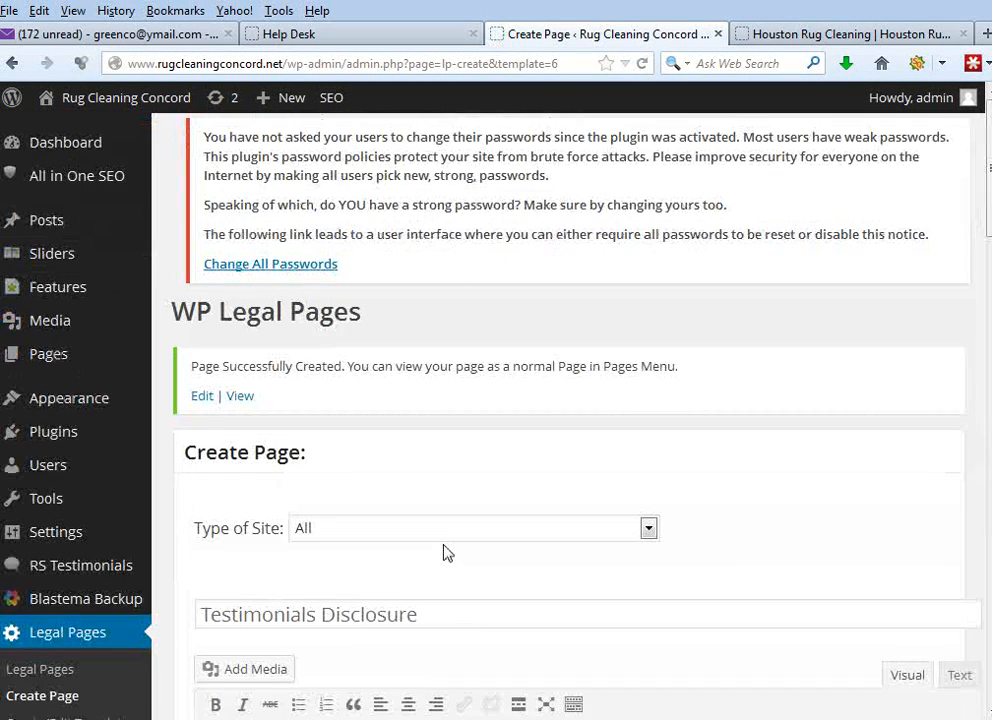
- Review the Testimonials Disclosure text and the general settings of WP Legal Pages, including the empty Phone field
mouse_move(987, 187)
mouse_down()
mouse_move(988, 686)
mouse_move(988, 170)
mouse_up()
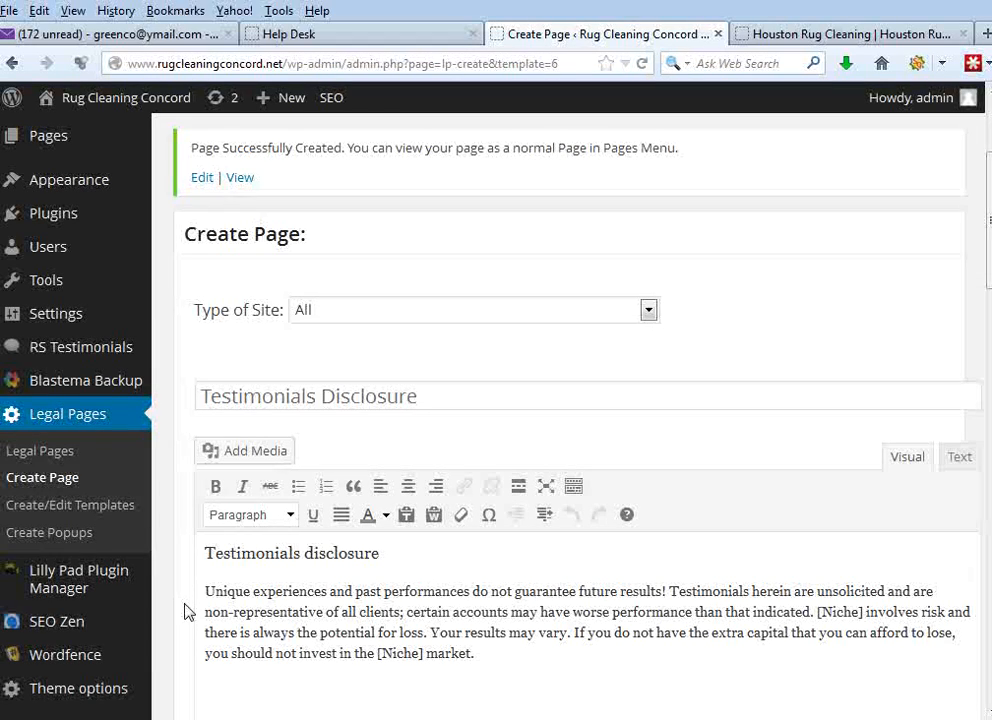
click(88, 423)
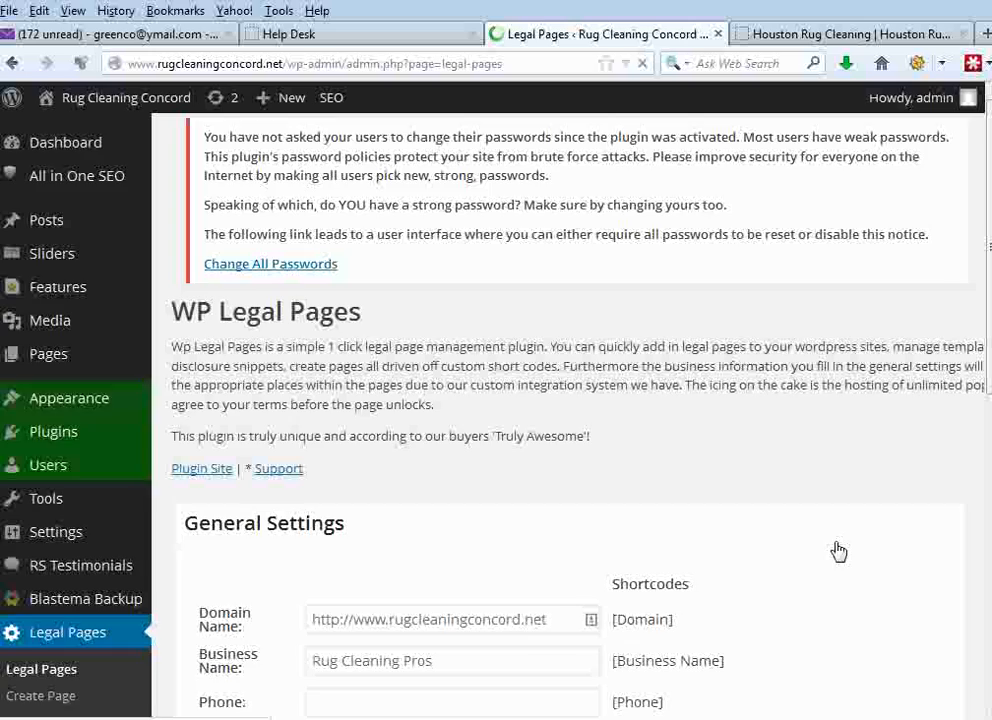
scroll(980, 234, down, 5)
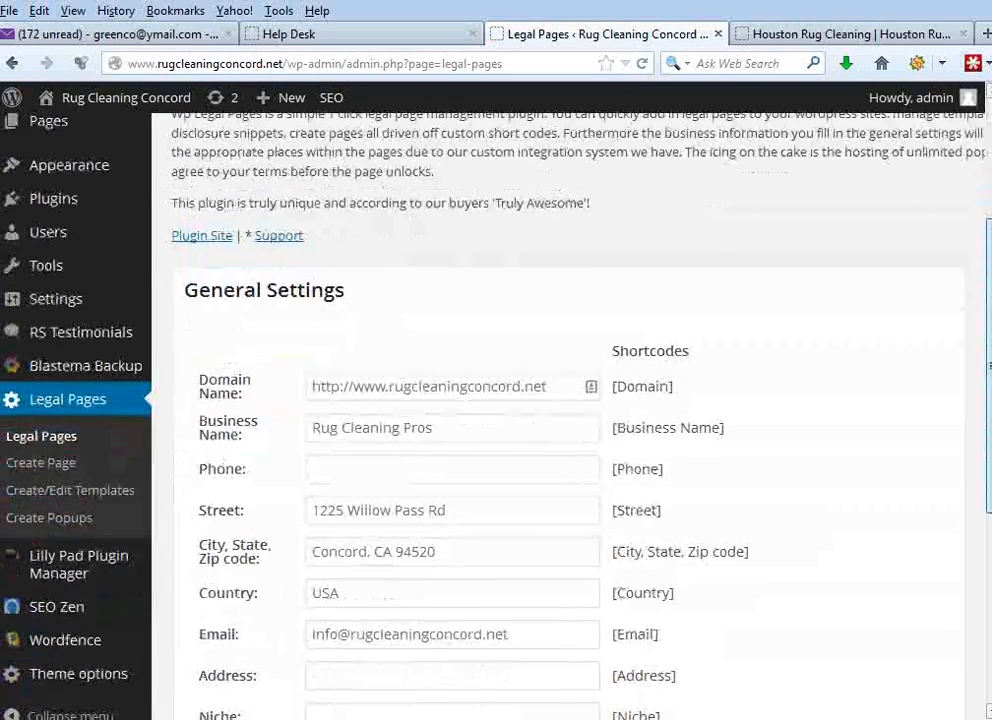
click(363, 463)
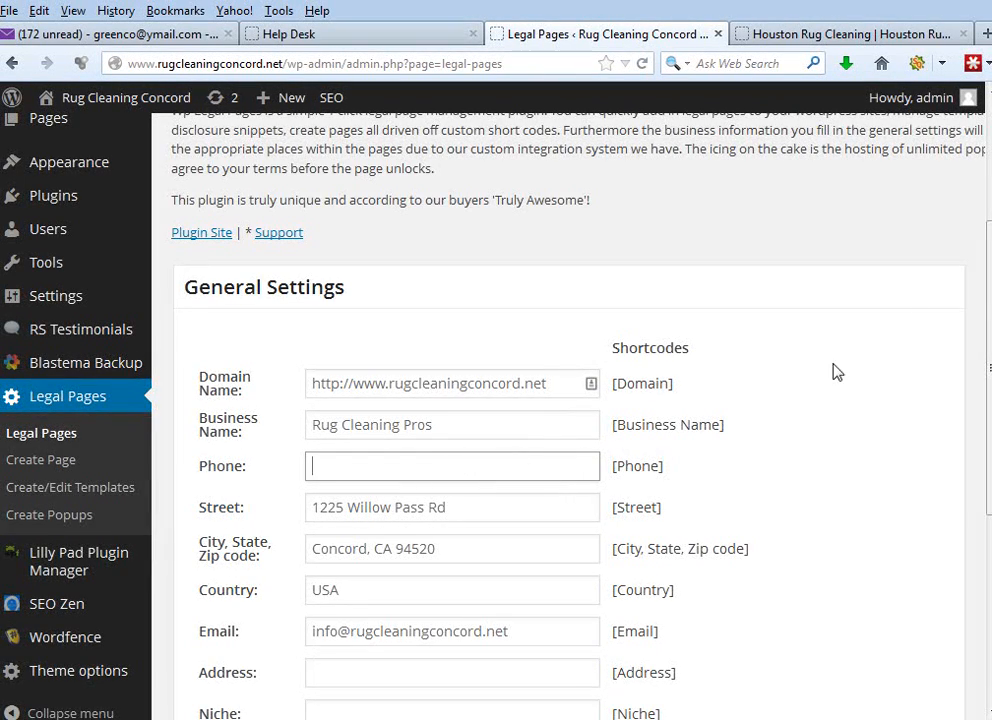
scroll(975, 297, down, 4)
scroll(975, 297, up, 6)
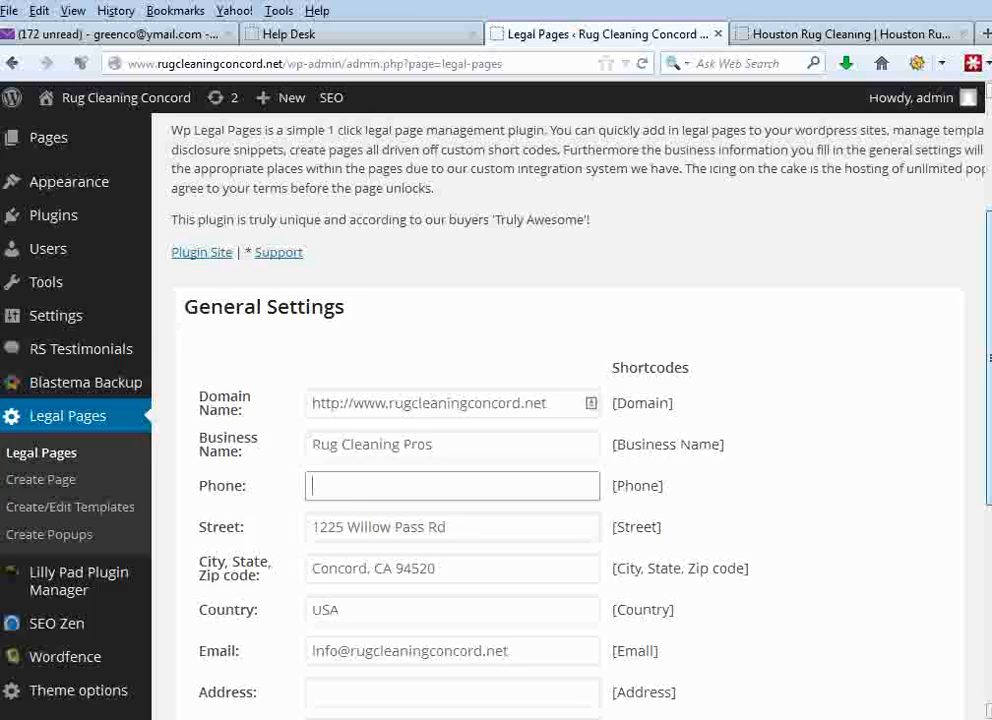
- Open the External Links Policy page, compare its name with the Houston site, retitle it Linking Policy and update it
click(64, 203)
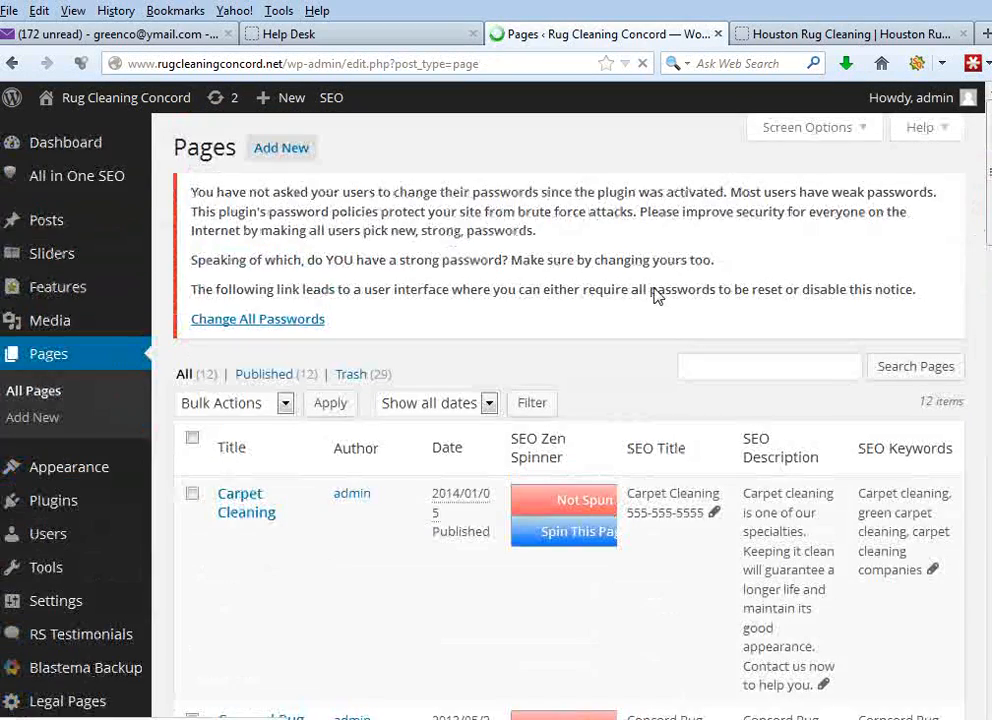
drag(986, 134, 986, 305)
triple_click(257, 382)
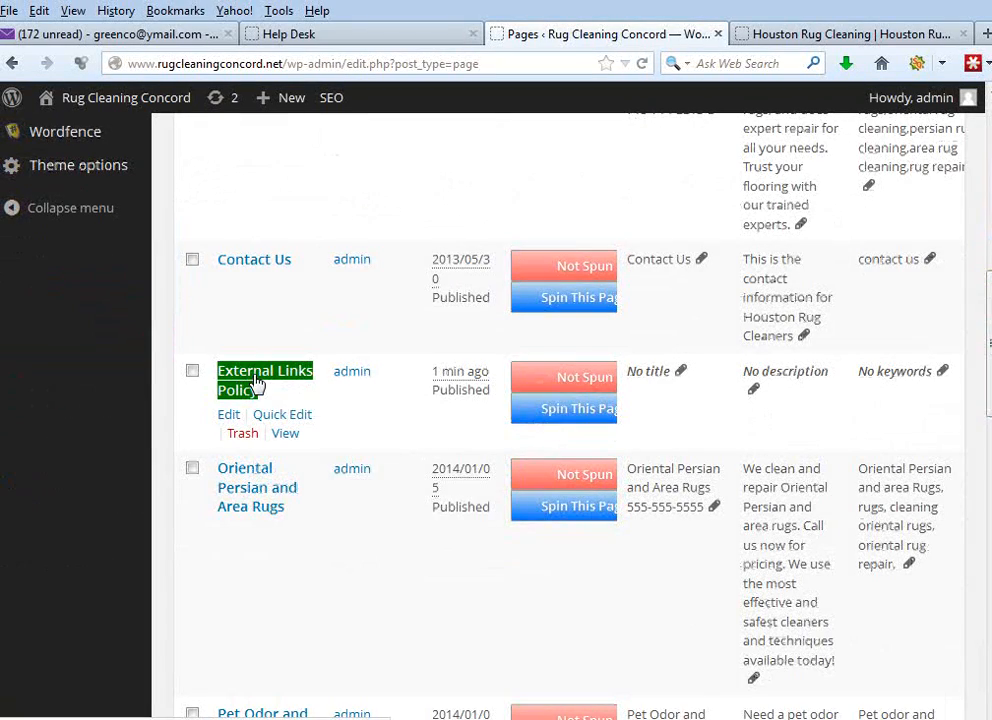
click(257, 382)
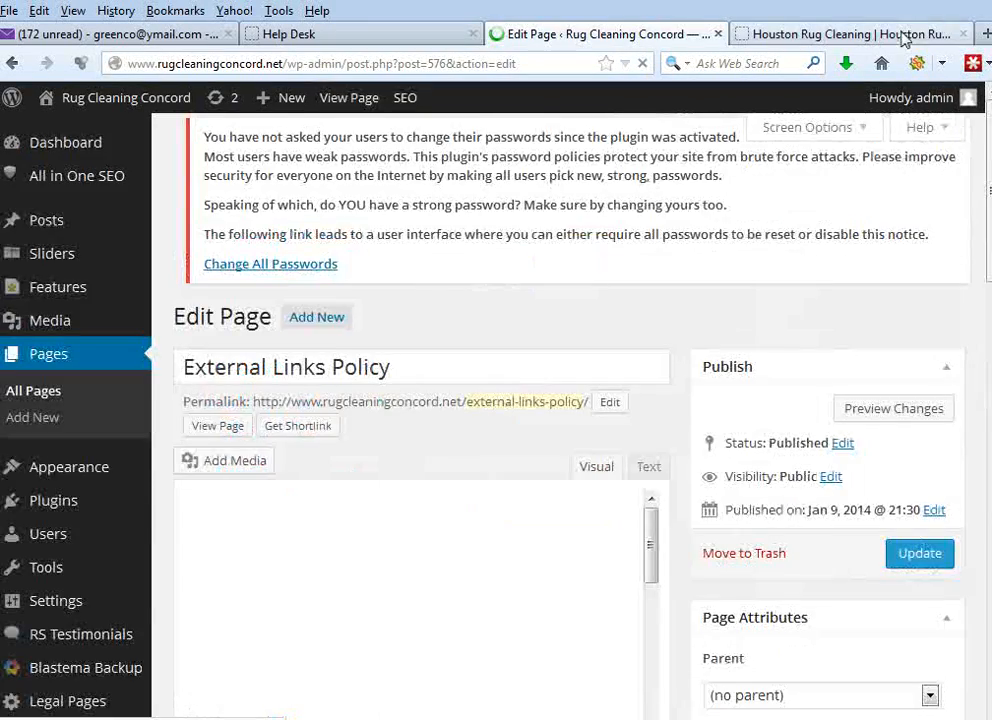
click(906, 34)
click(591, 38)
drag(320, 388, 210, 386)
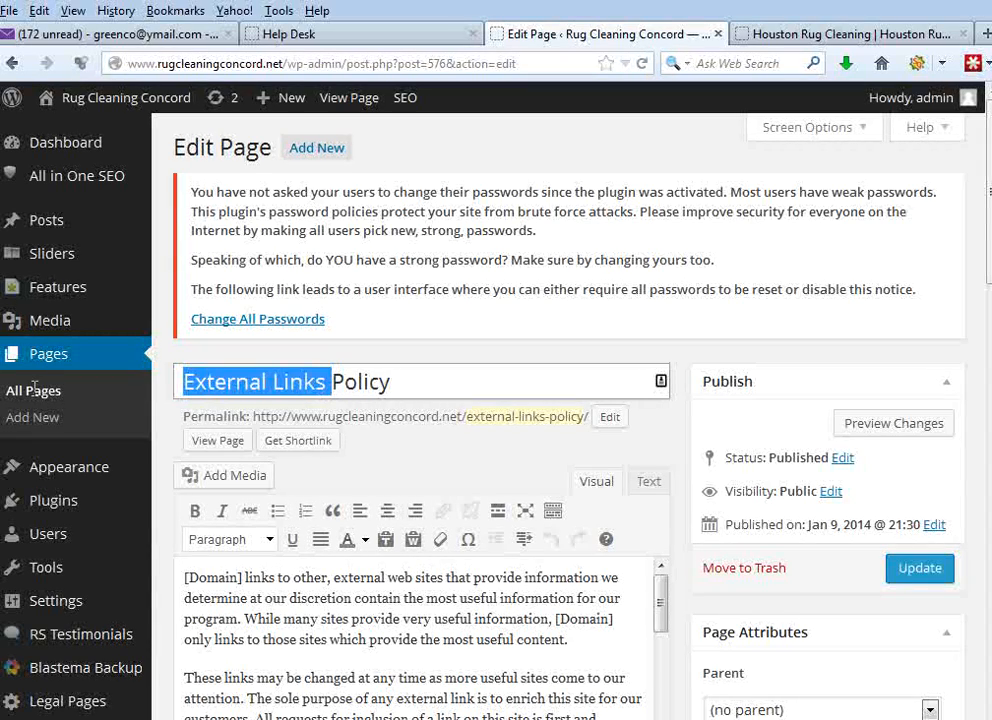
text(Linking)
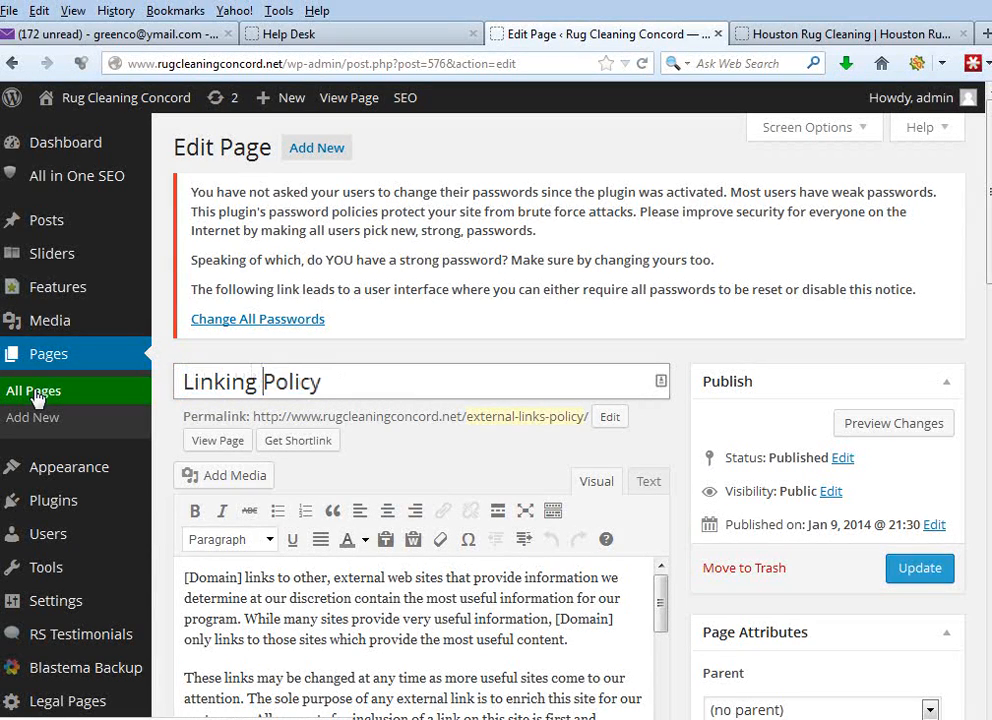
click(928, 578)
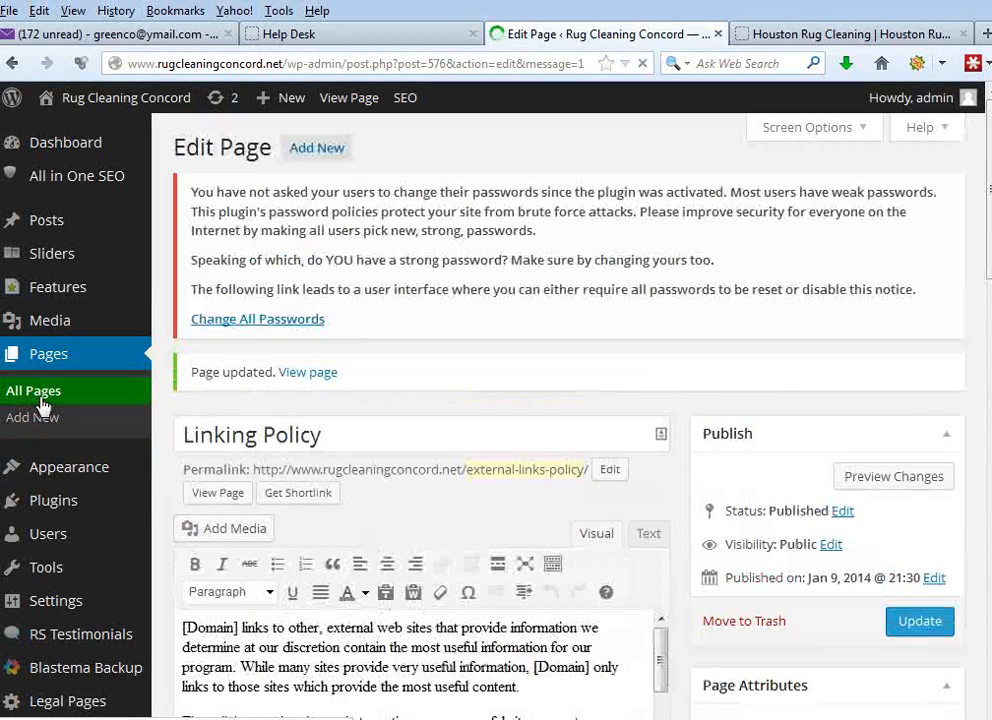
- Move the newer duplicate Terms of Use page to the trash and check the remaining pages in the list
click(40, 402)
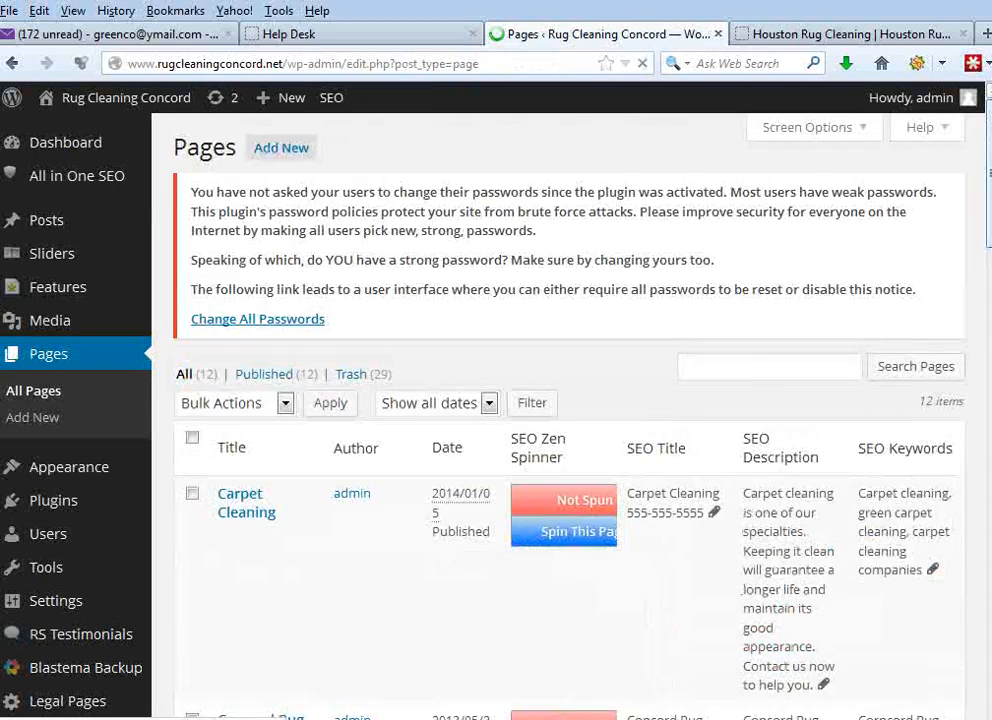
drag(980, 124, 961, 436)
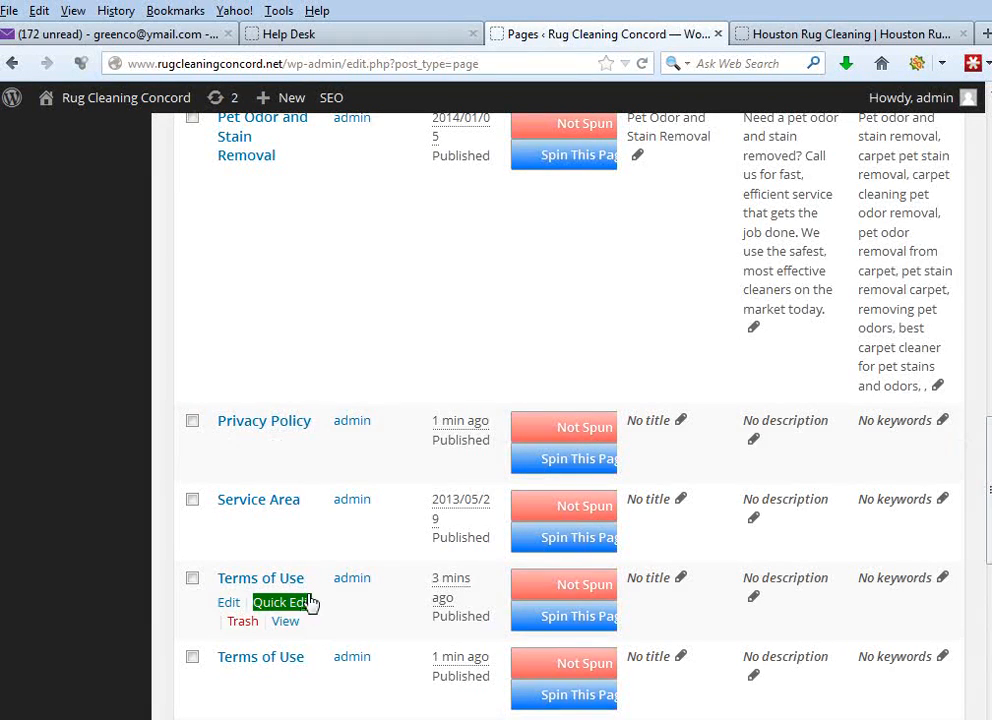
drag(985, 447, 981, 514)
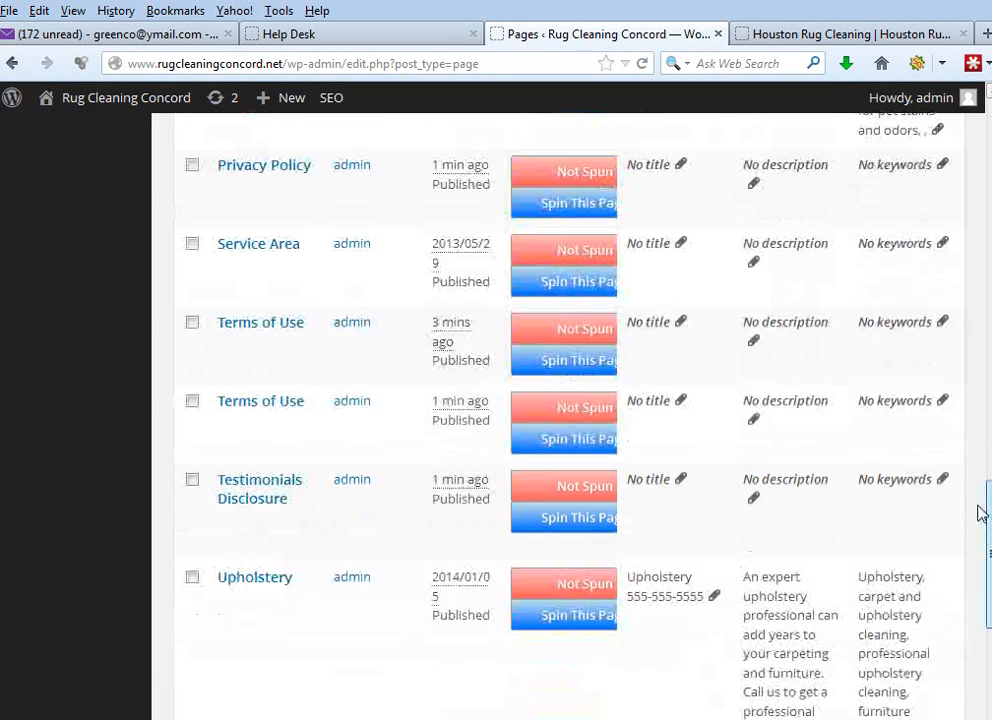
click(243, 446)
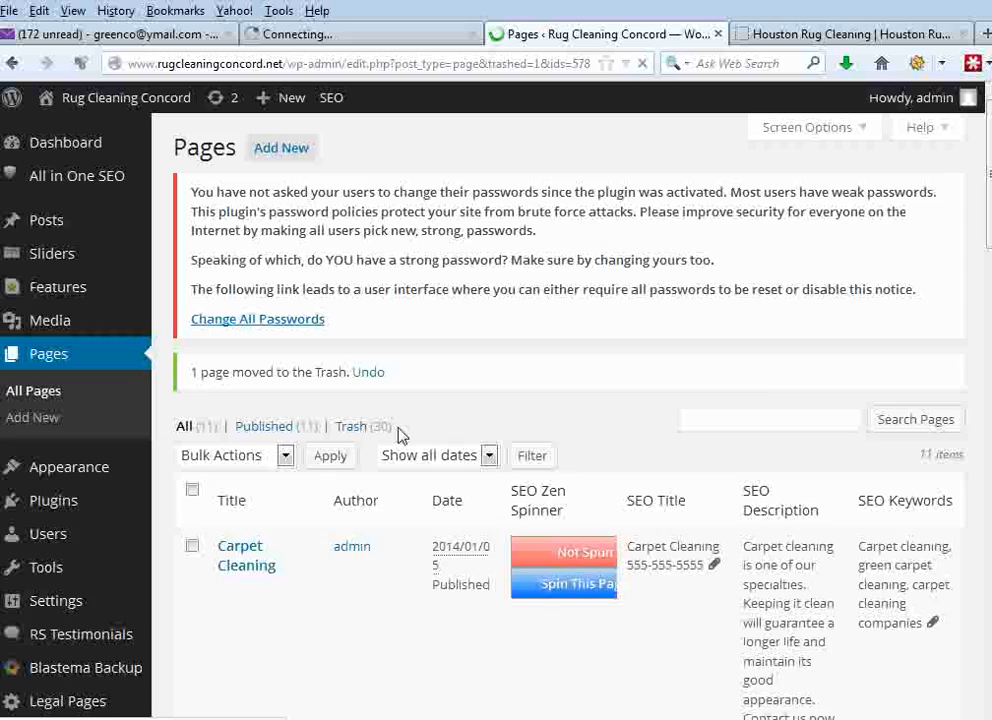
scroll(968, 393, down, 10)
scroll(960, 480, down, 8)
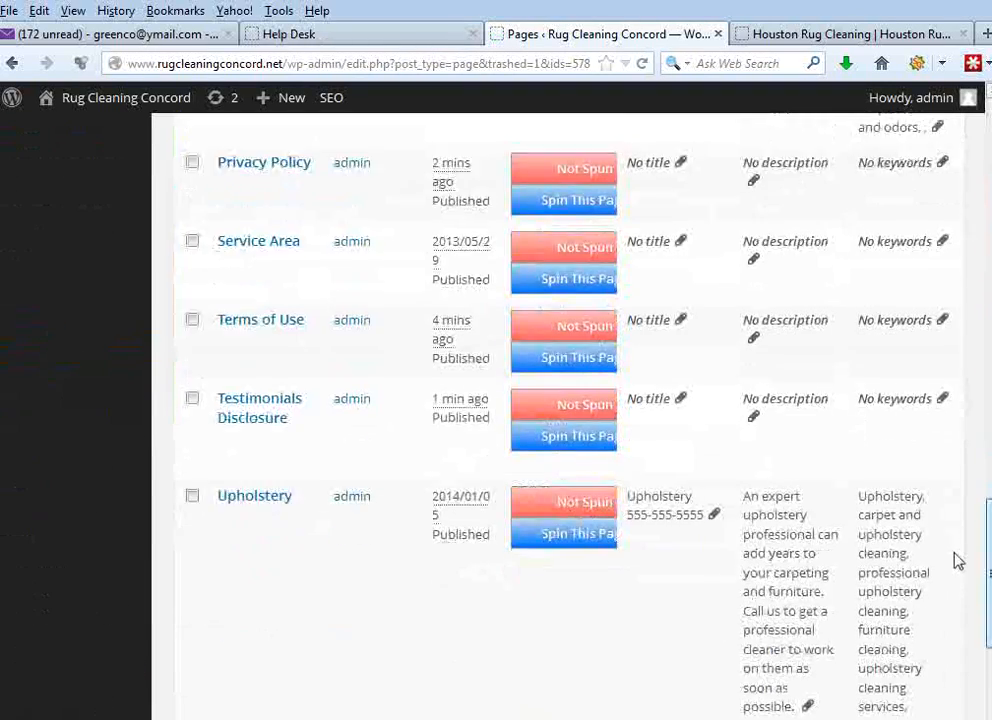
scroll(955, 560, up, 1)
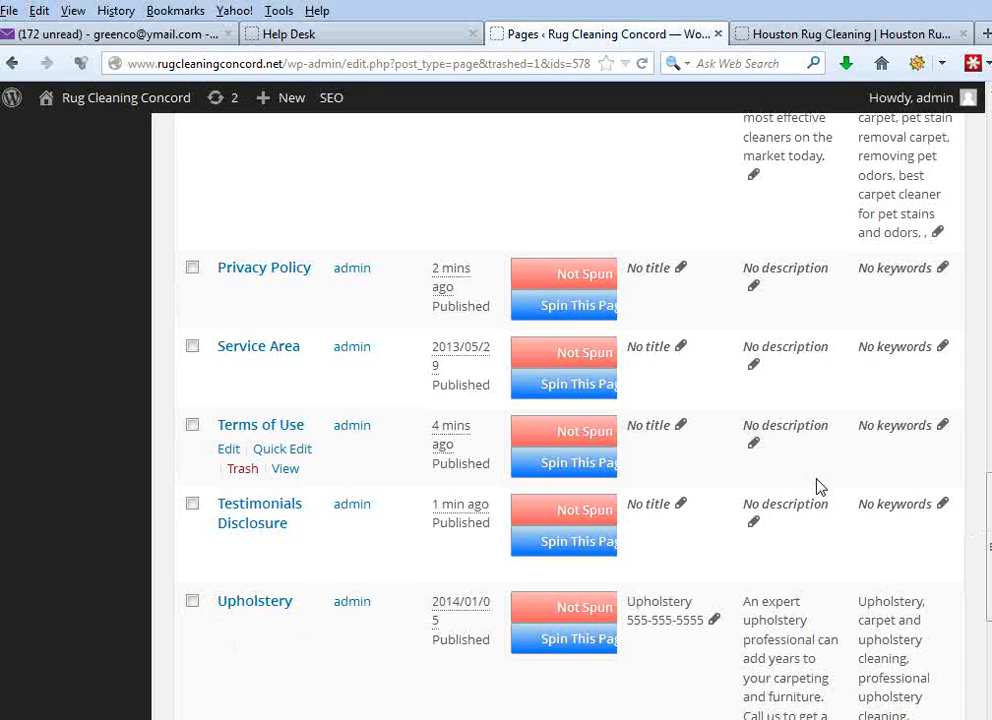
drag(285, 64, 127, 64)
right_click(201, 64)
click(258, 131)
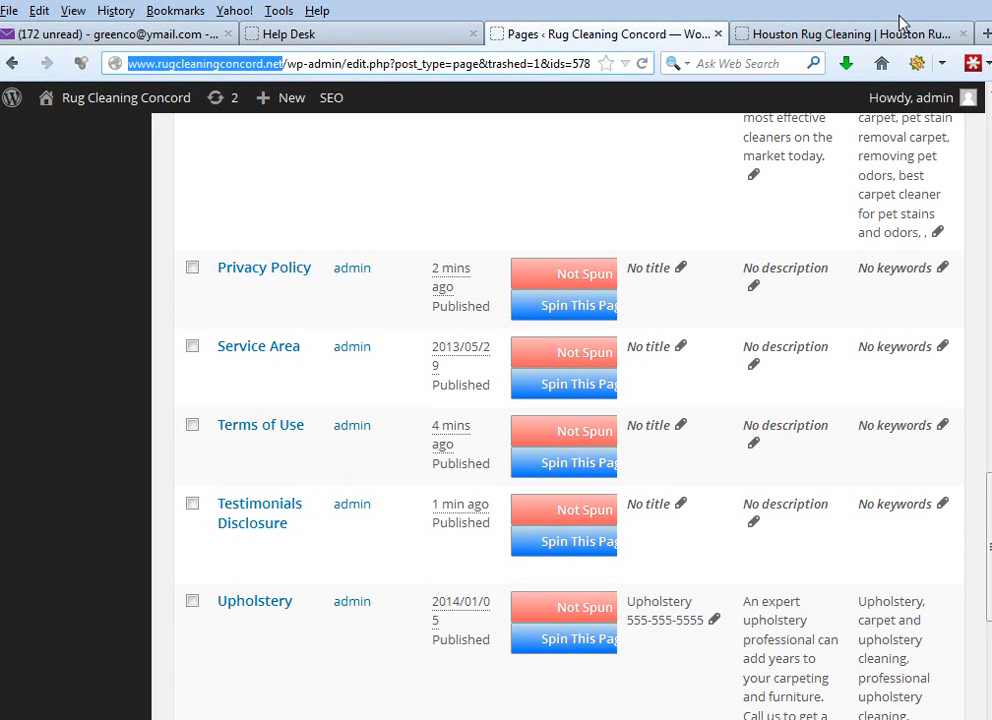
click(986, 34)
key(ctrl+v)
key(Return)
drag(987, 203, 952, 697)
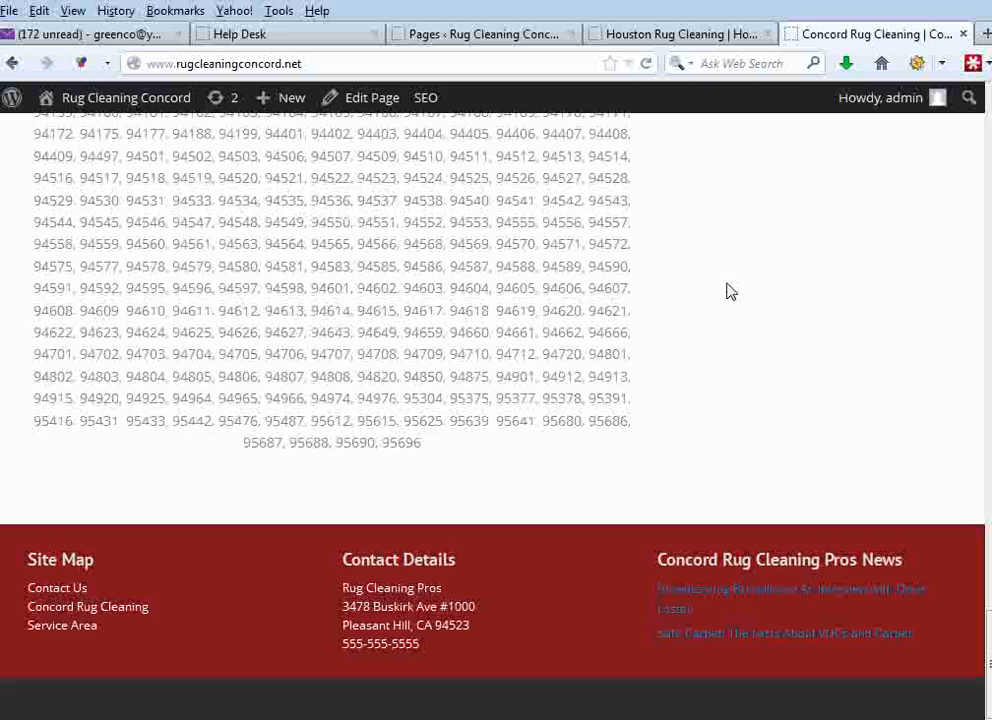
- Create a new WordPress menu named Legal Pages (Footer Nav)
click(516, 34)
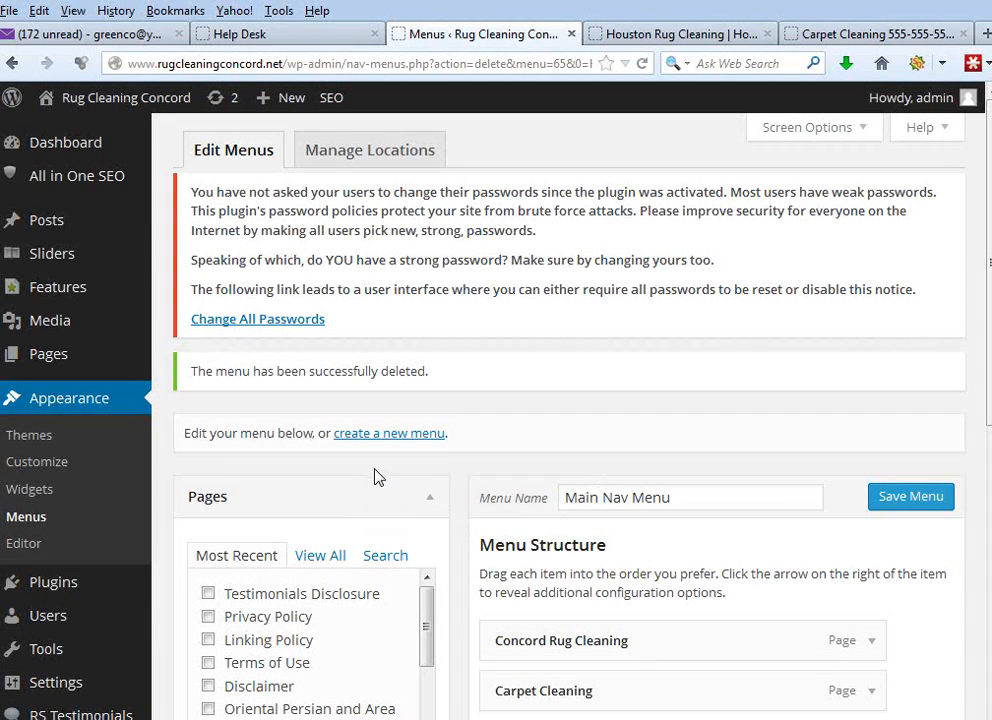
click(100, 404)
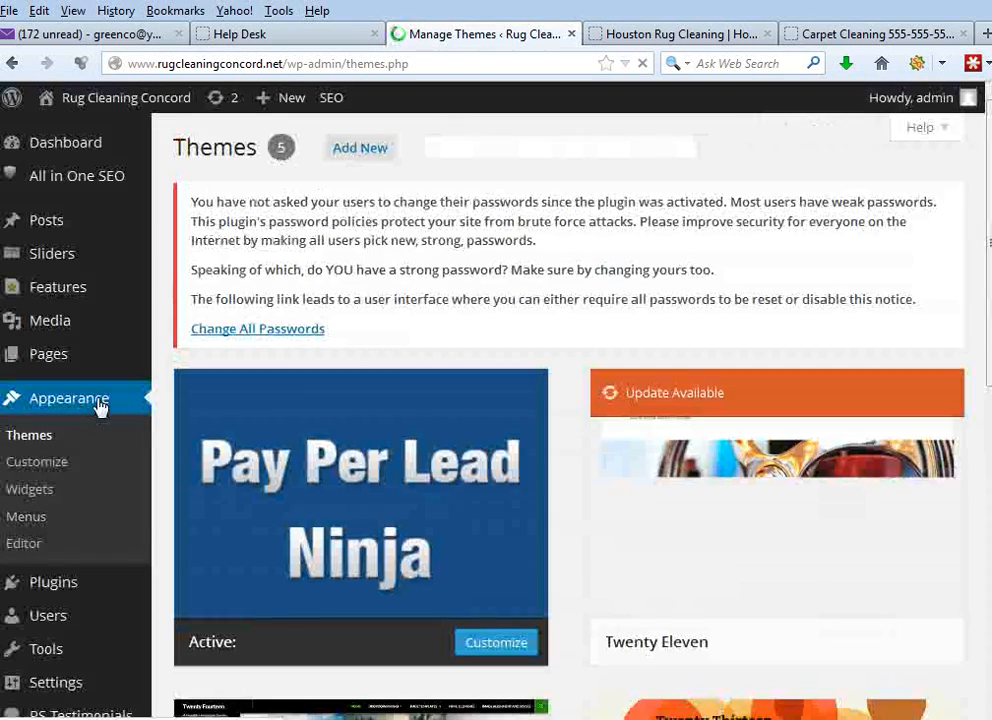
click(35, 524)
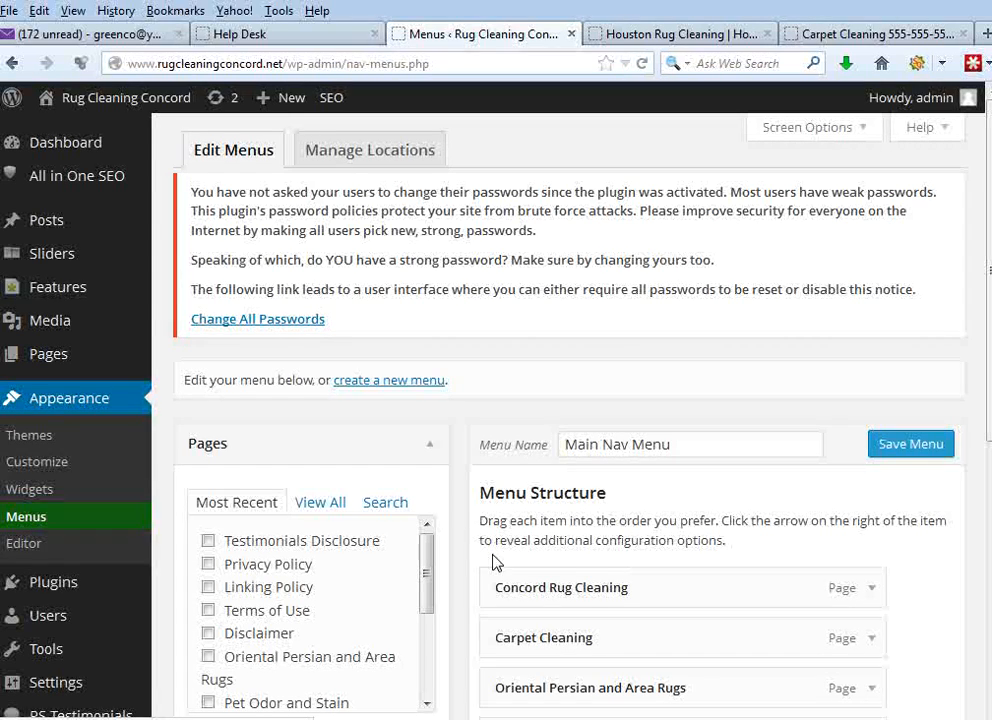
click(412, 384)
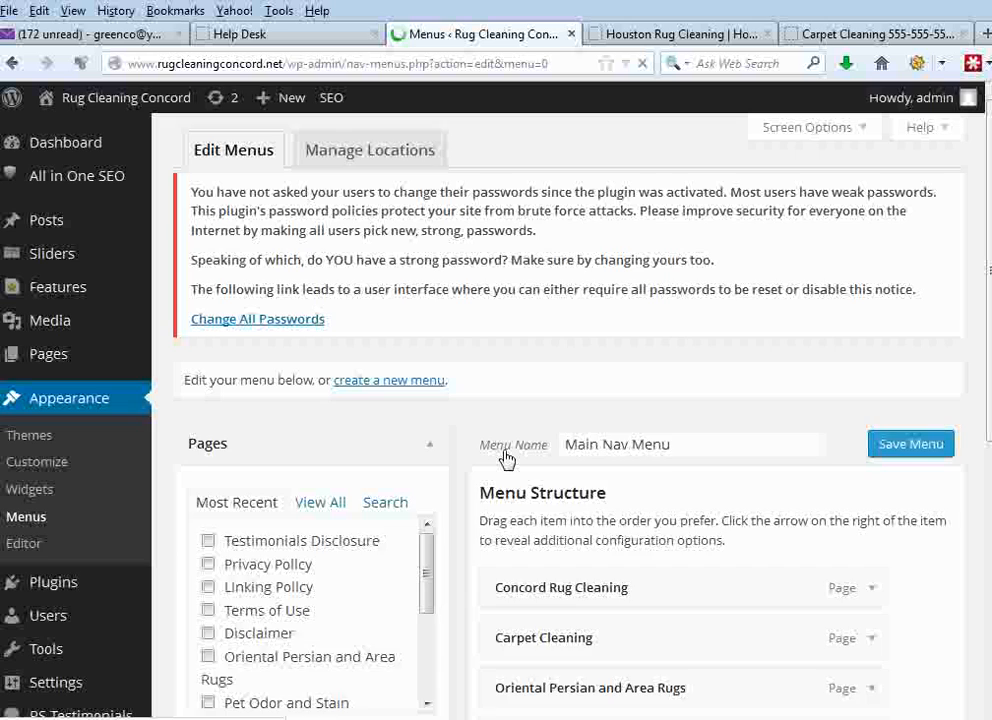
text(Le)
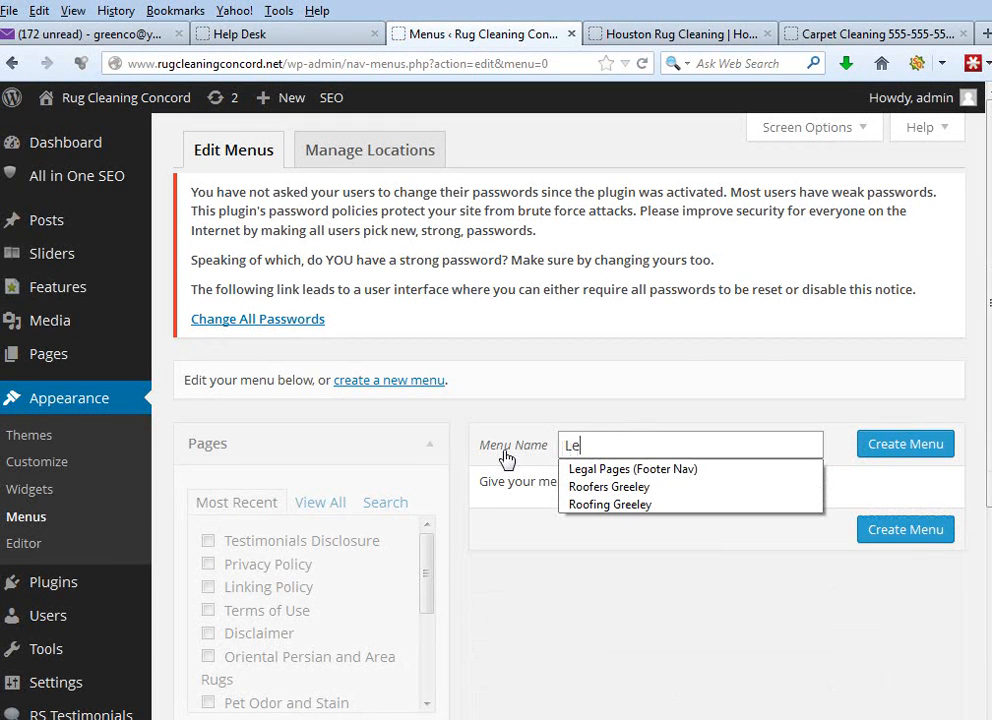
click(630, 469)
click(898, 450)
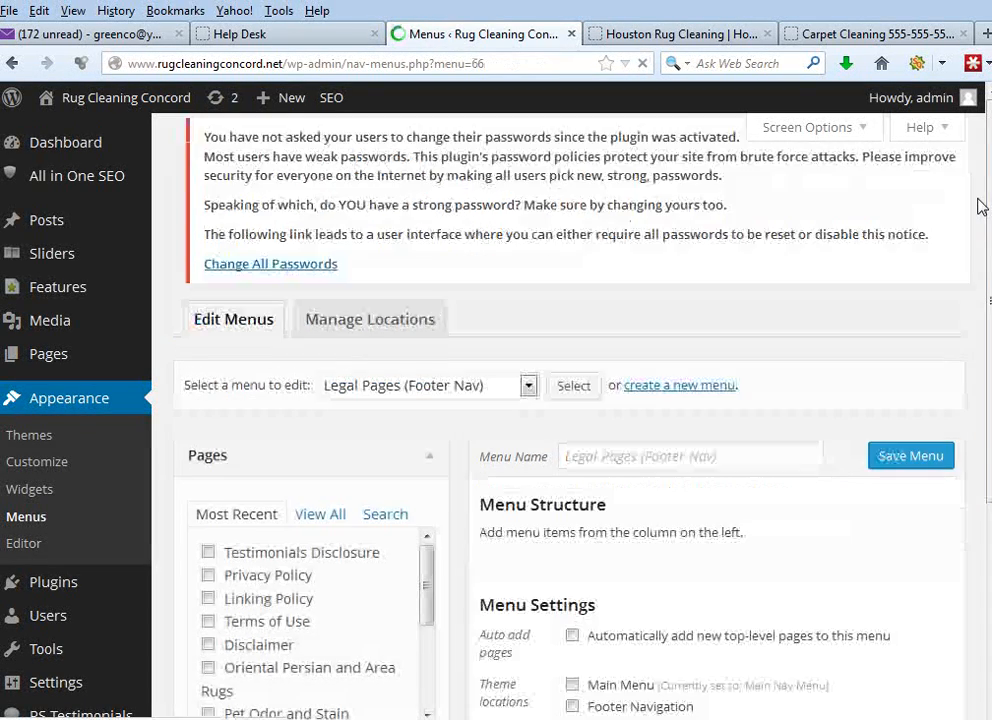
- Following the Houston site's footer, add Testimonials Disclosure, Privacy Policy, Linking Policy, Terms of Use and Disclaimer to the menu and save it
scroll(986, 290, down, 3)
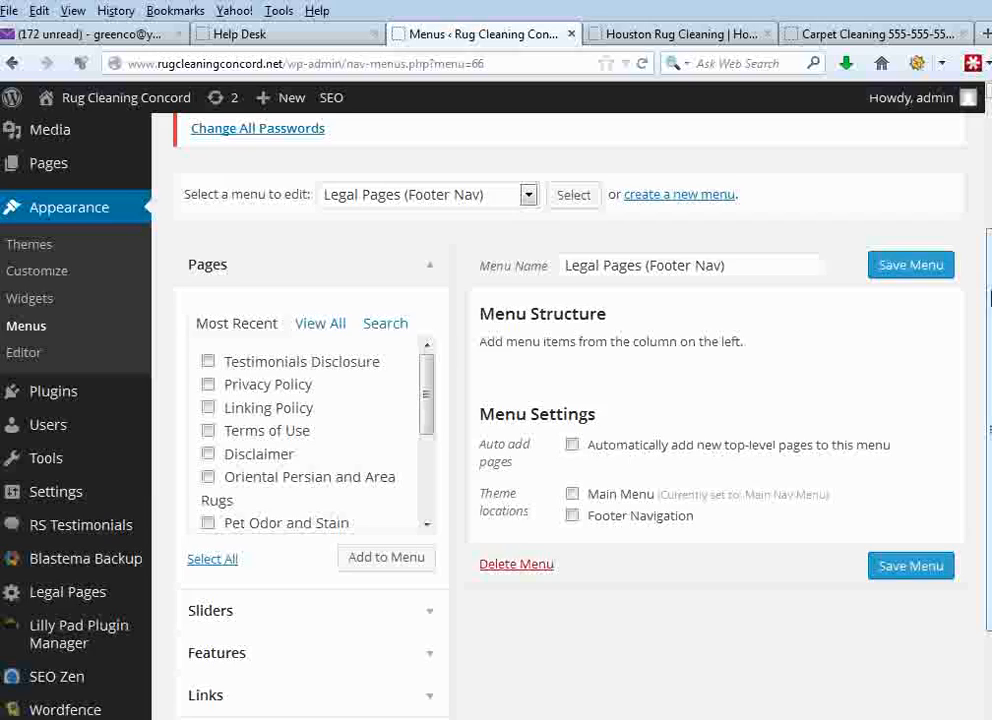
click(873, 36)
click(711, 36)
drag(543, 697, 934, 690)
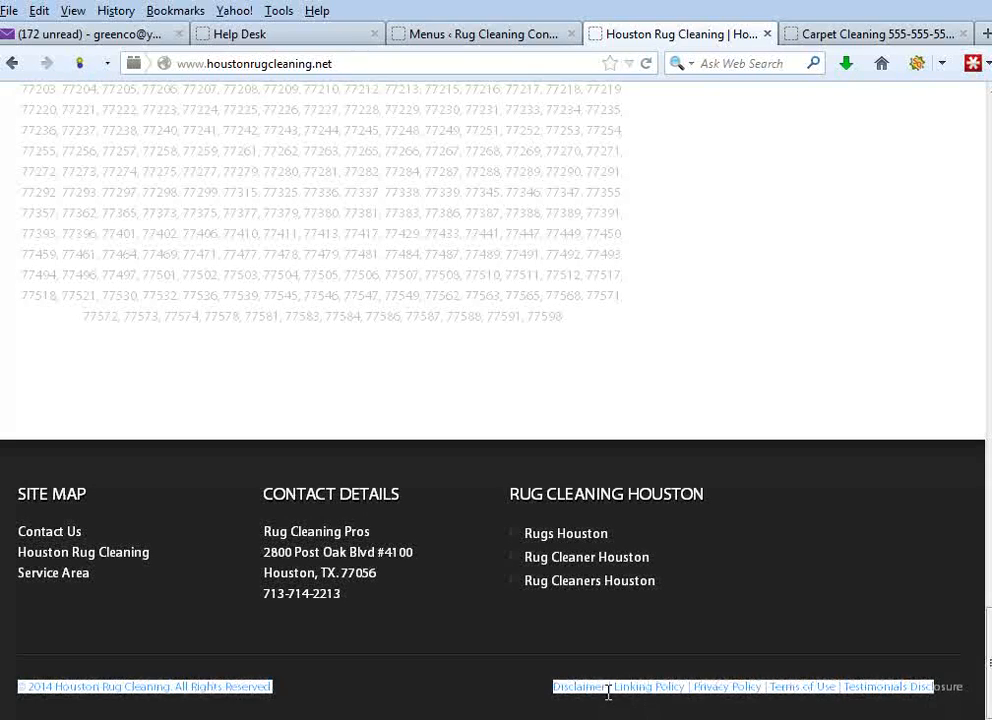
click(480, 34)
click(209, 364)
click(209, 386)
click(209, 409)
click(209, 432)
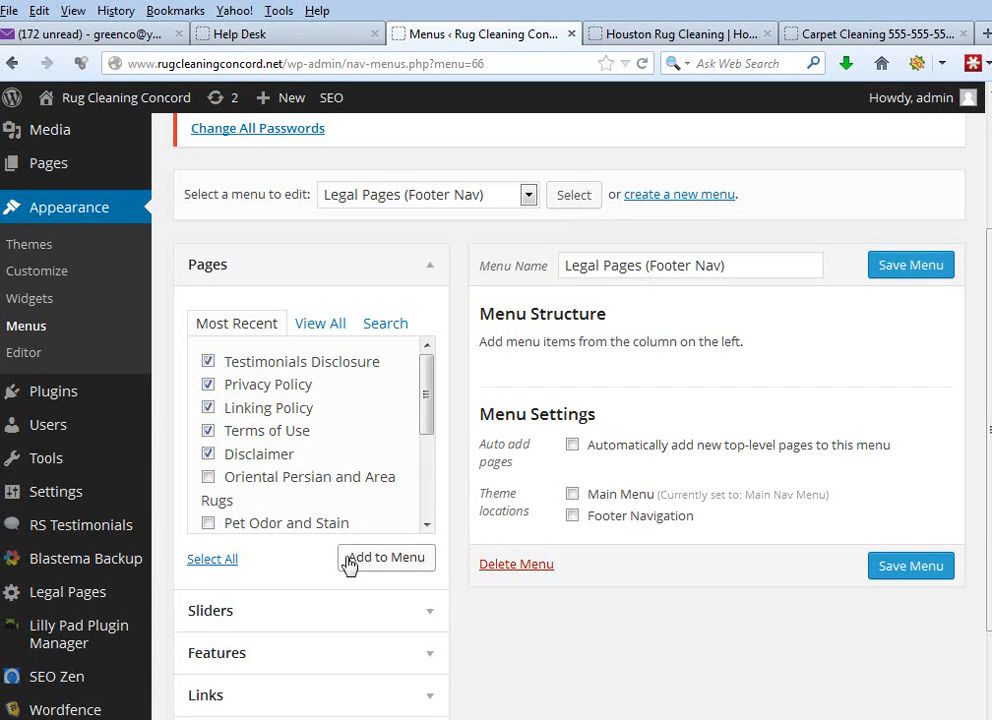
click(381, 566)
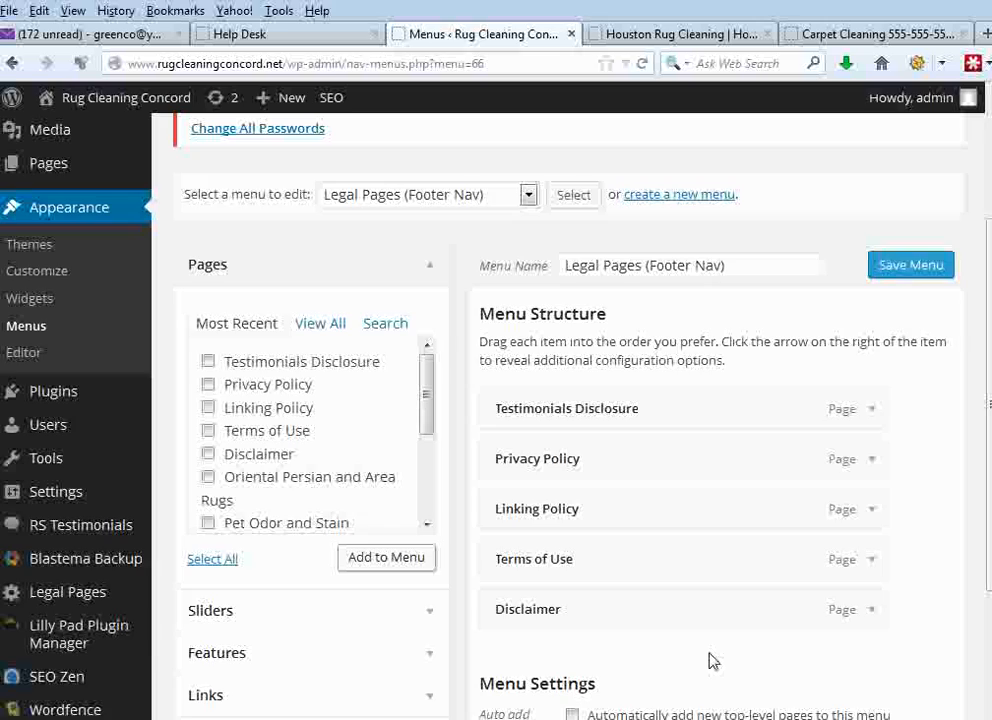
click(932, 270)
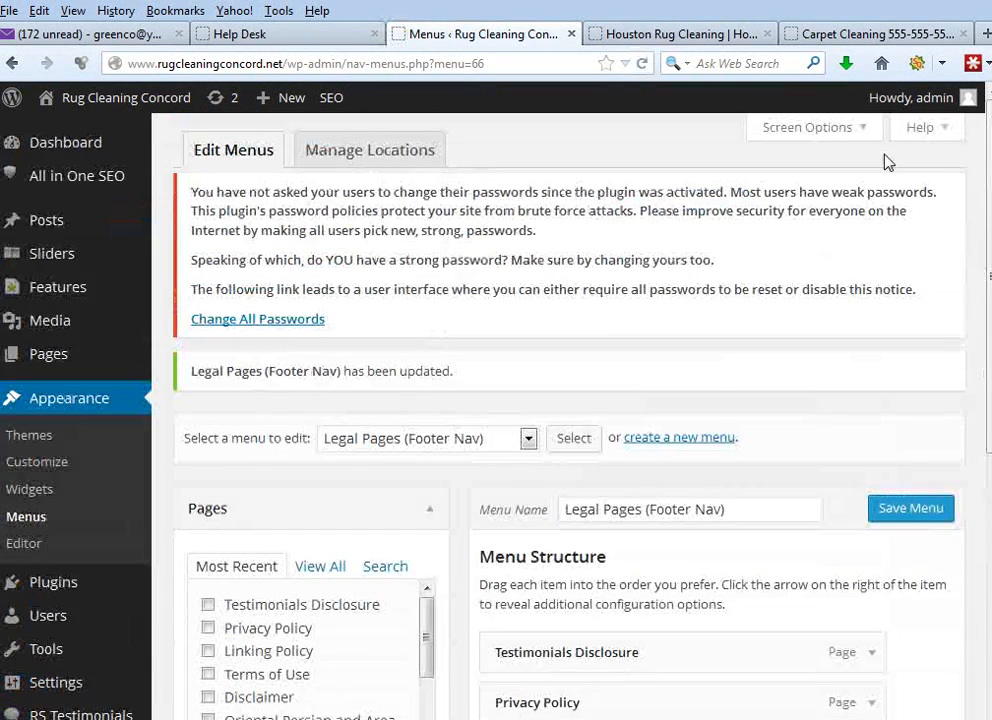
- Reload the Concord site's carpet cleaning page and check its footer for the legal page links
click(612, 36)
click(795, 36)
click(577, 60)
key(Return)
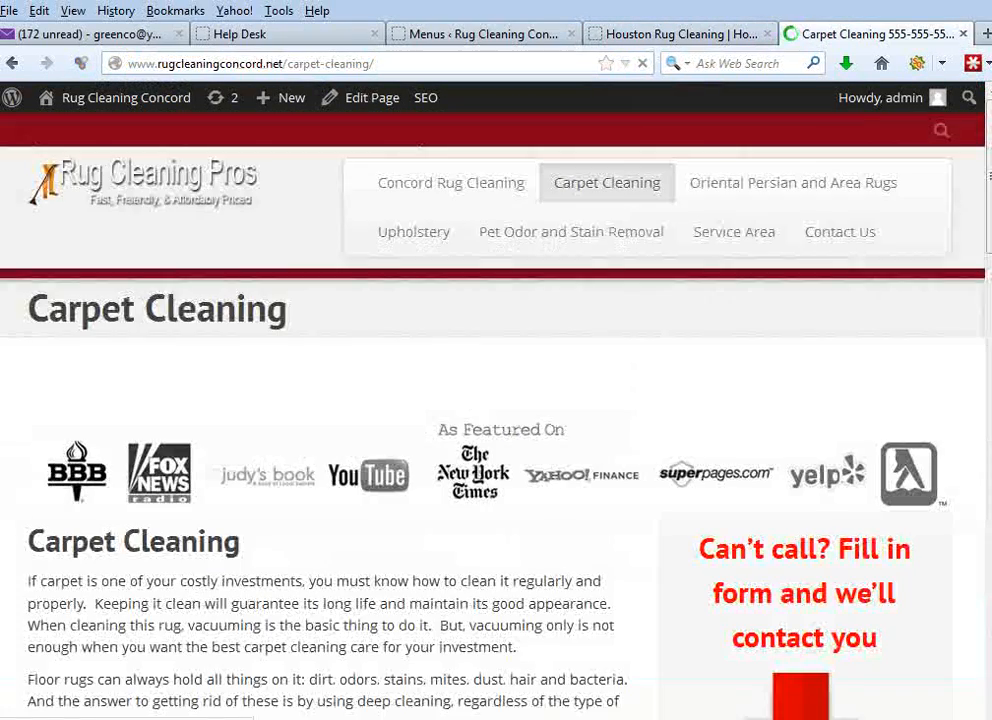
drag(987, 158, 957, 691)
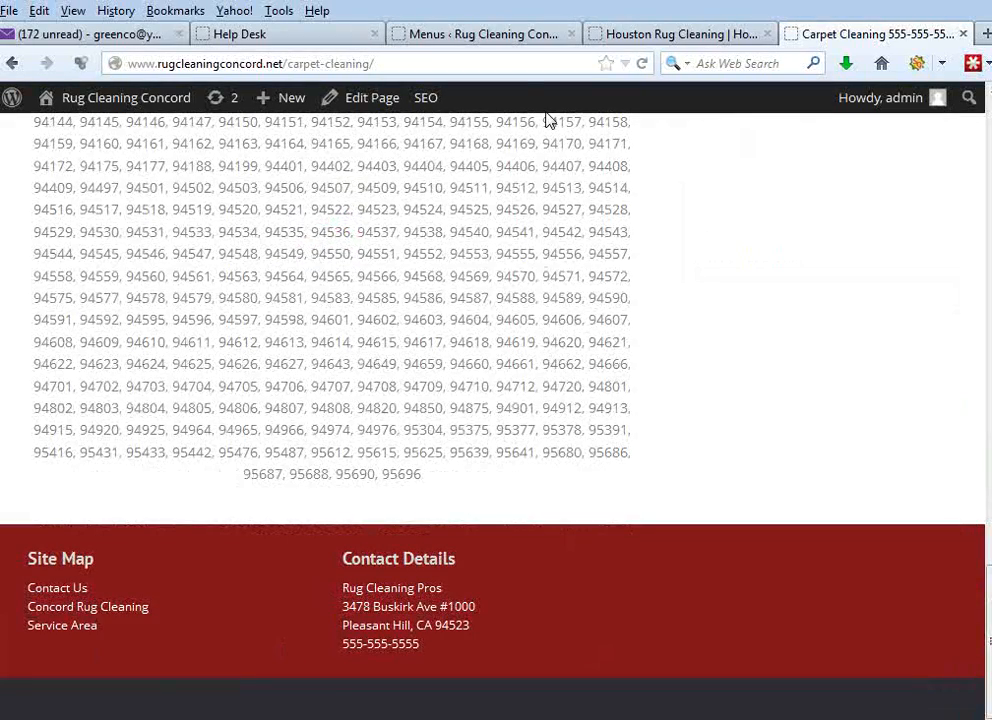
click(489, 61)
key(Return)
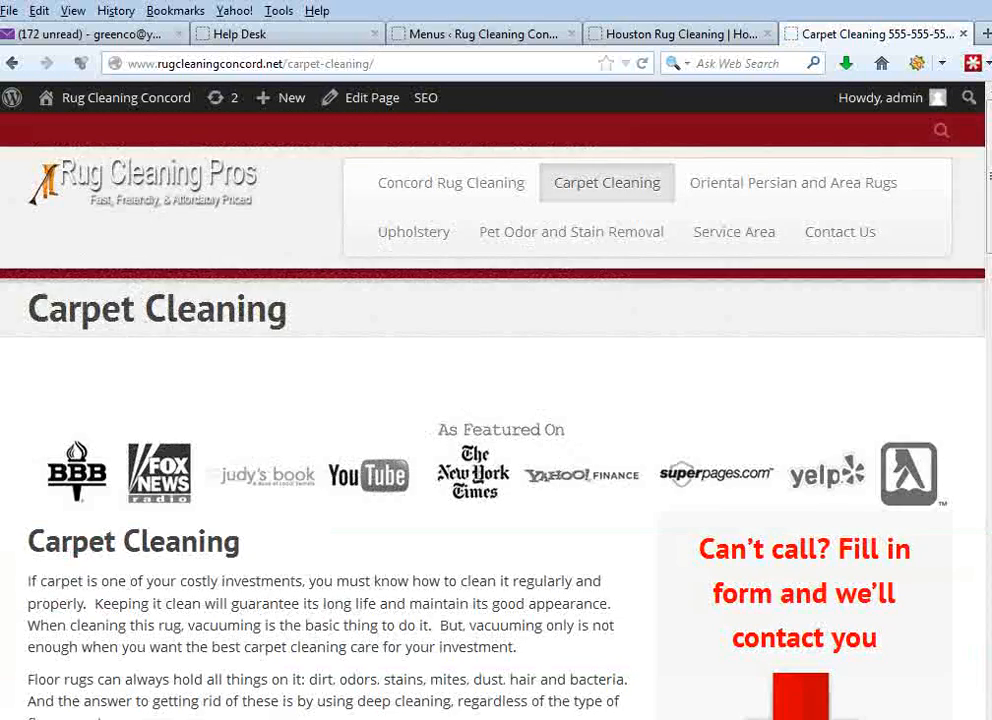
drag(987, 158, 969, 680)
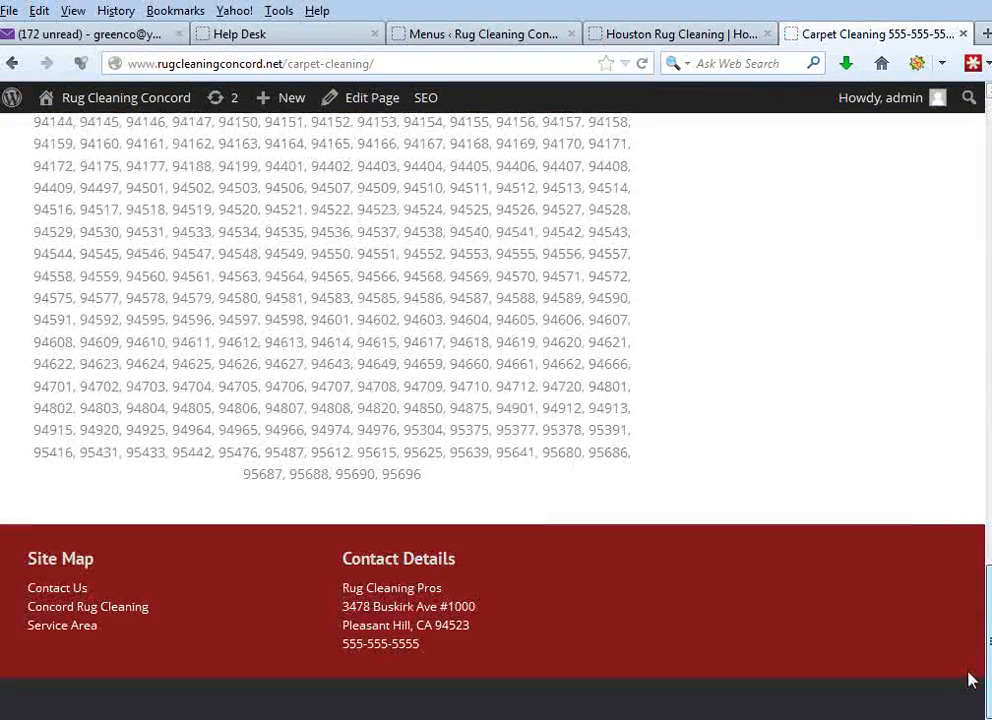
- Assign the Legal Pages menu to the Footer Navigation location, save it and check the footer links on the reloaded carpet cleaning page
click(474, 37)
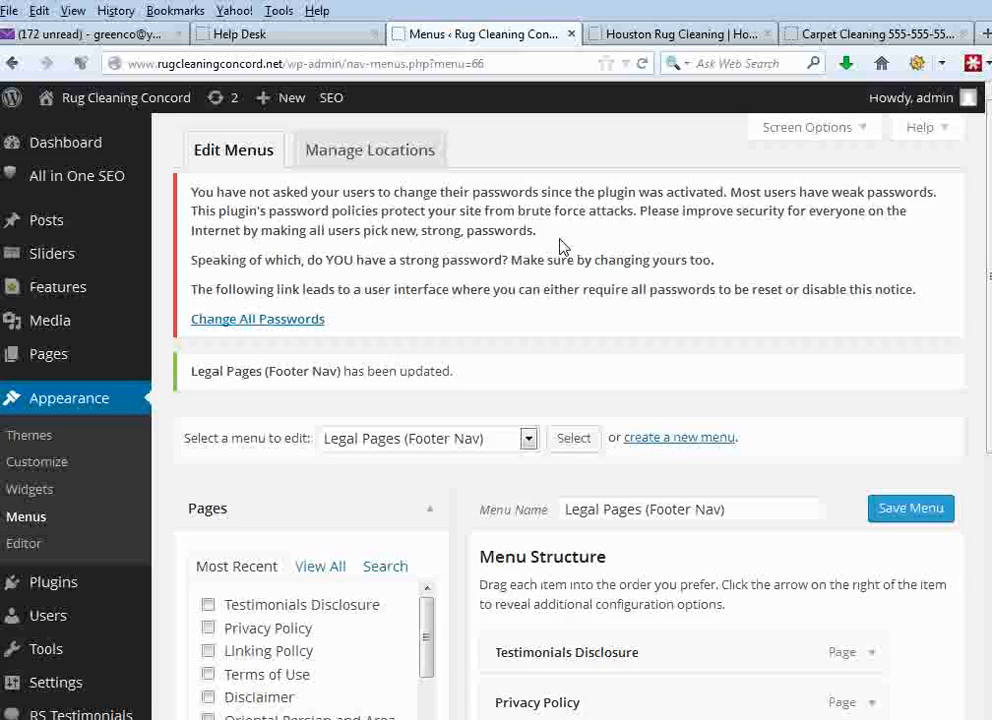
drag(987, 390, 981, 571)
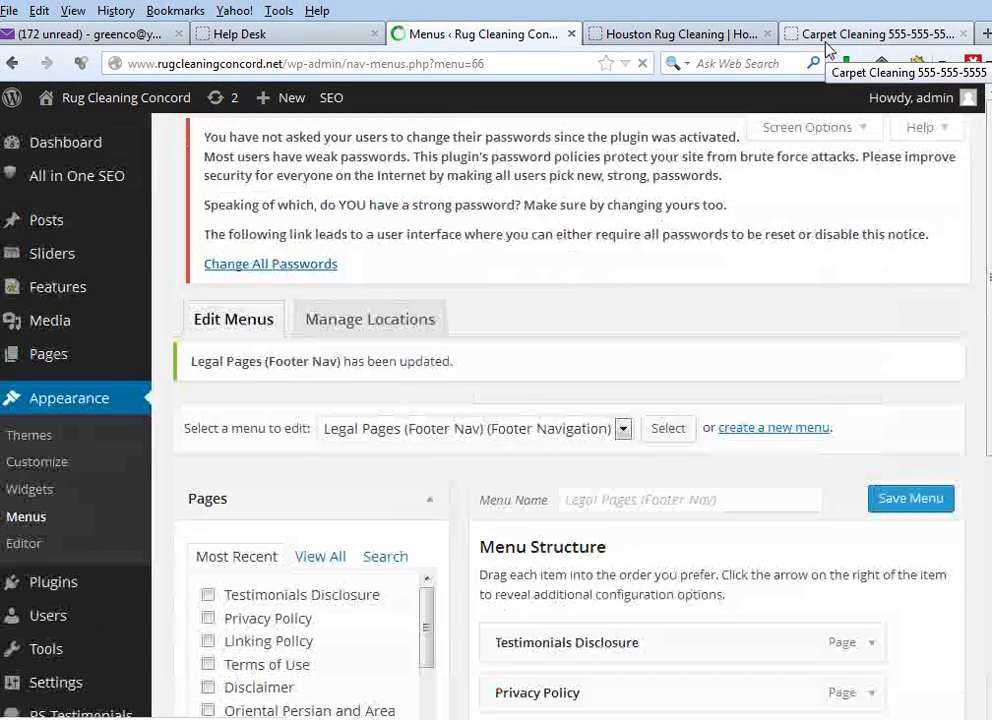
click(827, 33)
click(555, 62)
key(Return)
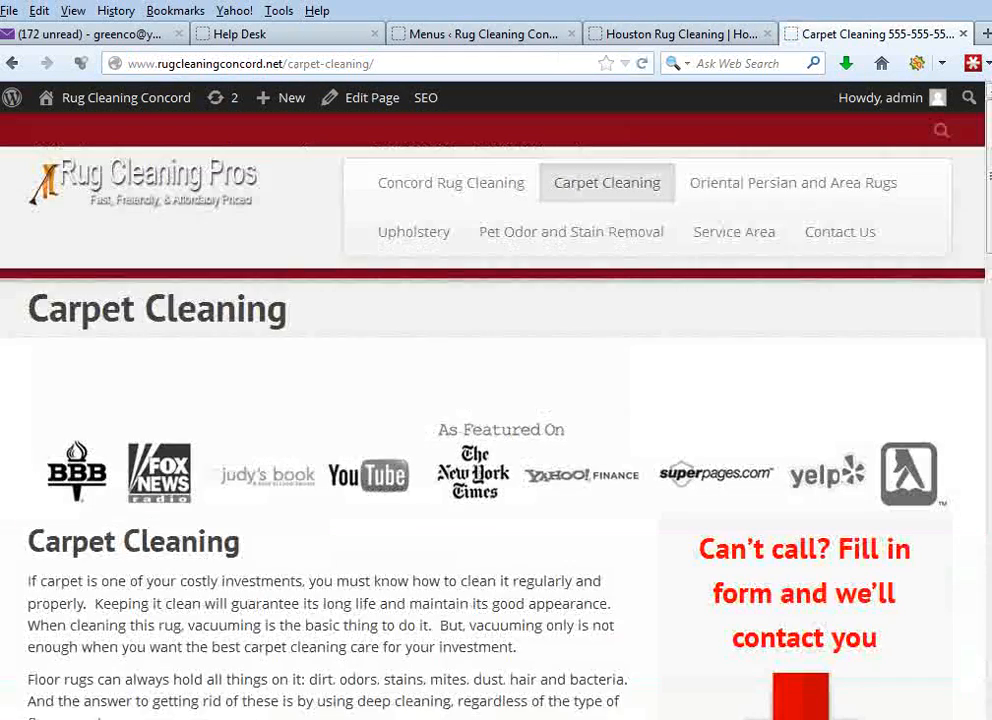
scroll(392, 707, down, 15)
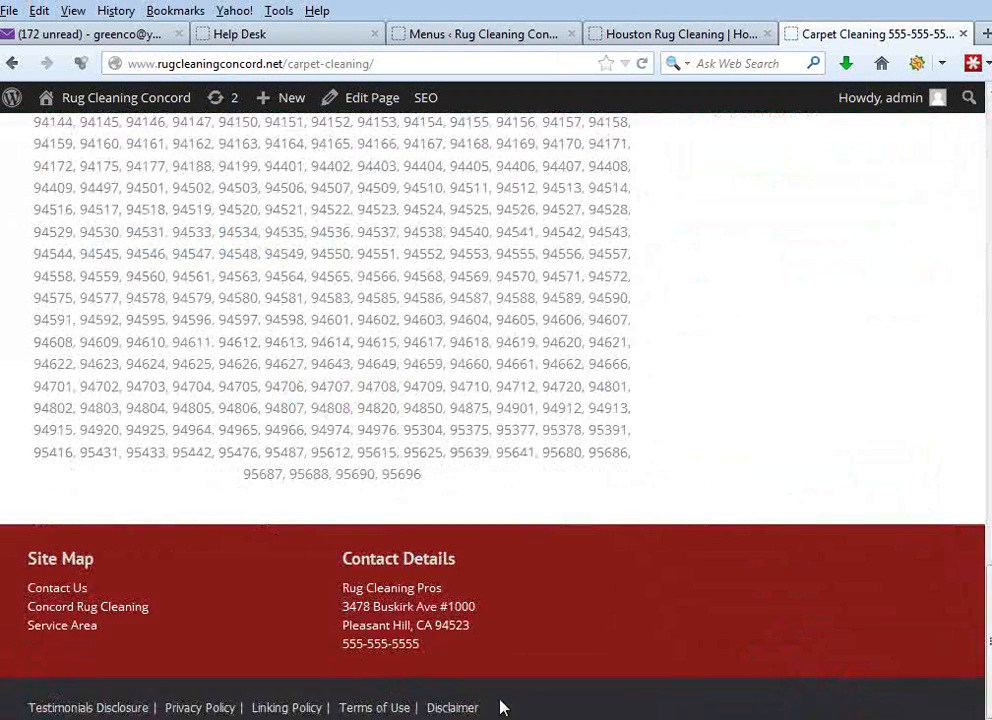
triple_click(475, 709)
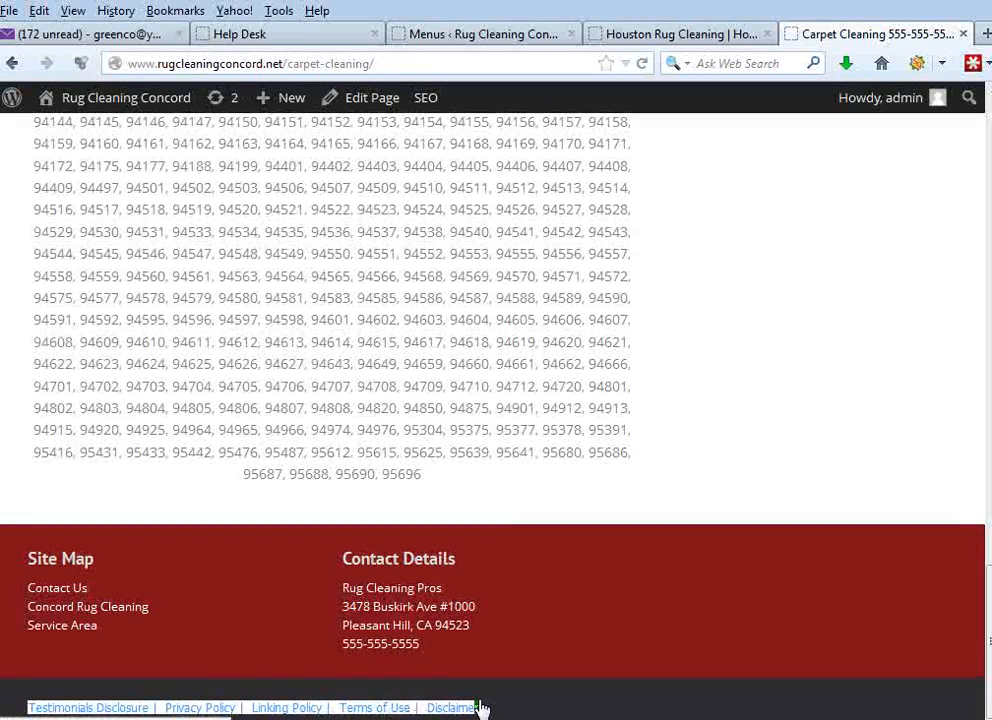